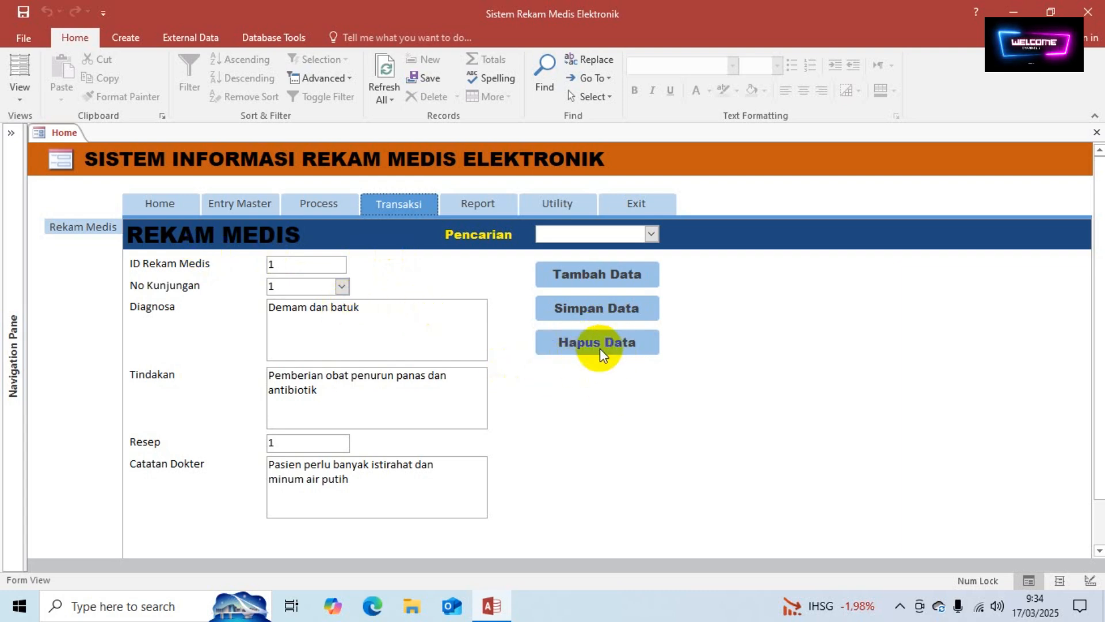
Review the Resep Obat prescription records, and return to the Rekam Medis transaction form
click(331, 201)
click(83, 243)
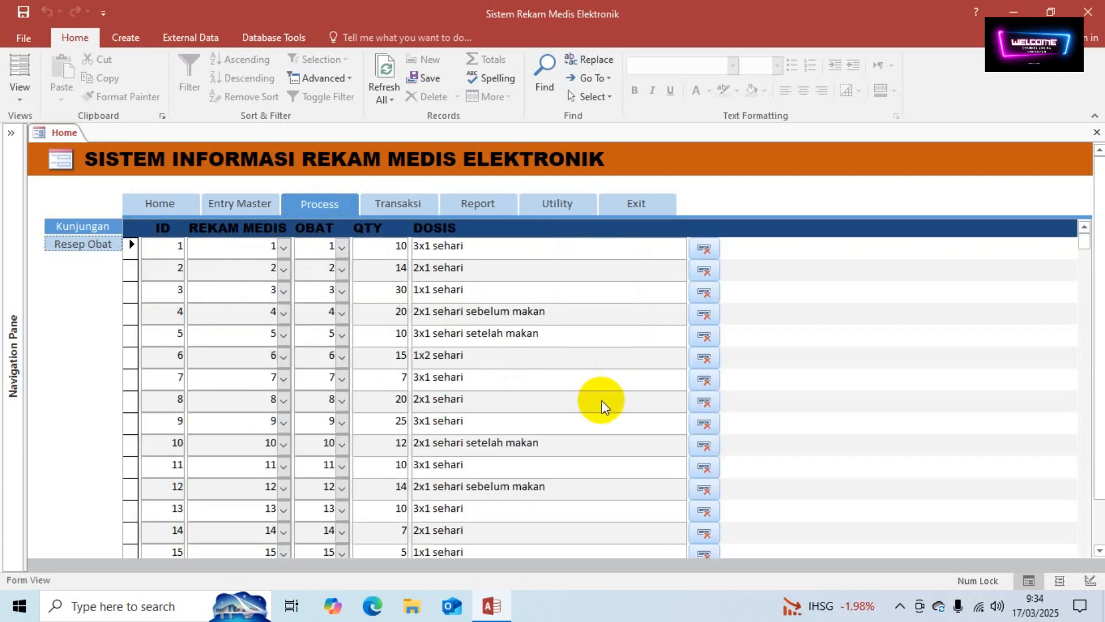
scroll(602, 400, down, 5)
scroll(524, 442, up, 2)
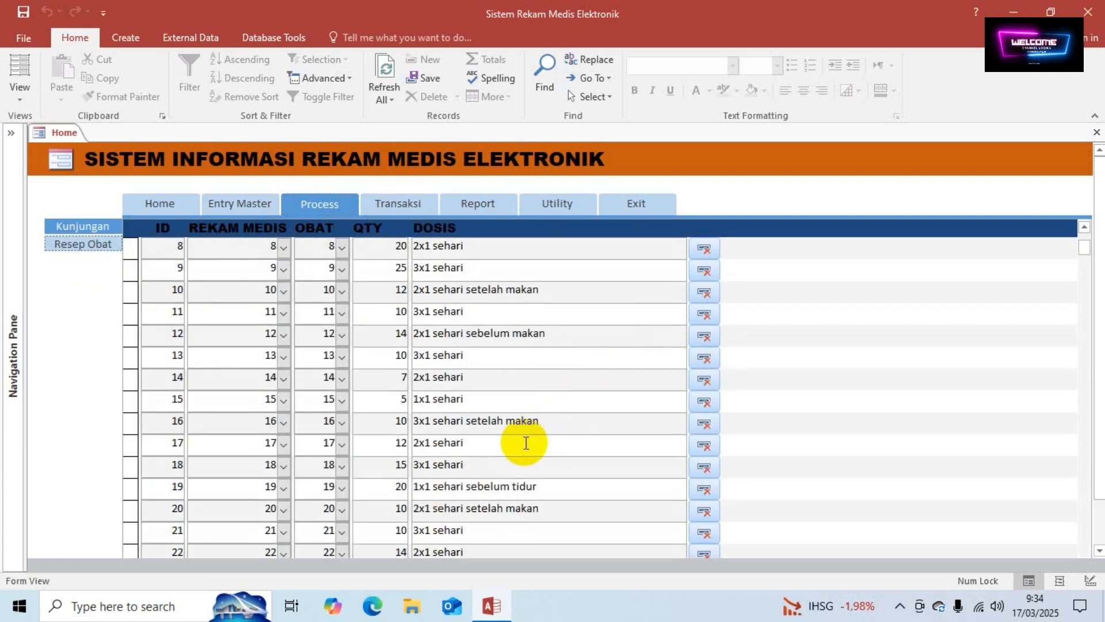
scroll(525, 443, up, 3)
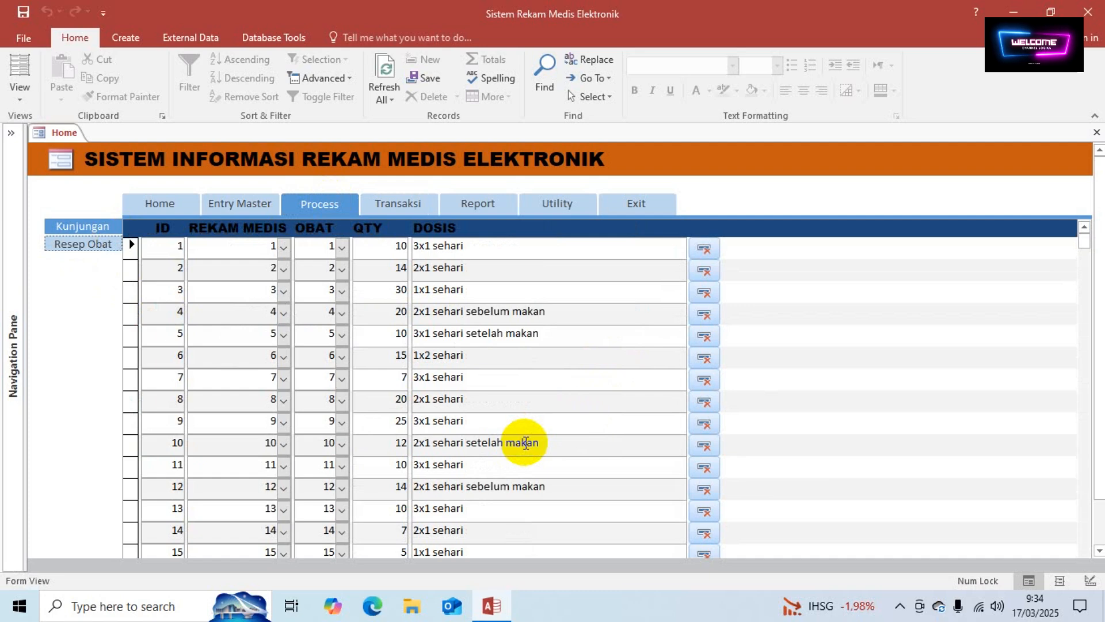
click(386, 205)
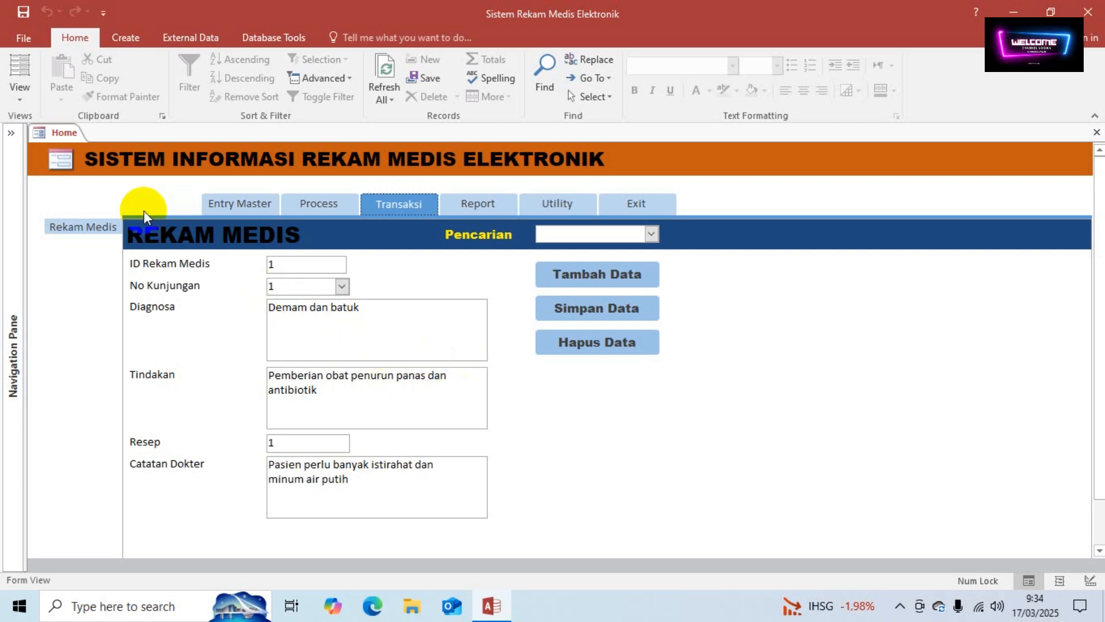
Create a new query in design view with the rekam_medis and kunjungan tables
click(129, 45)
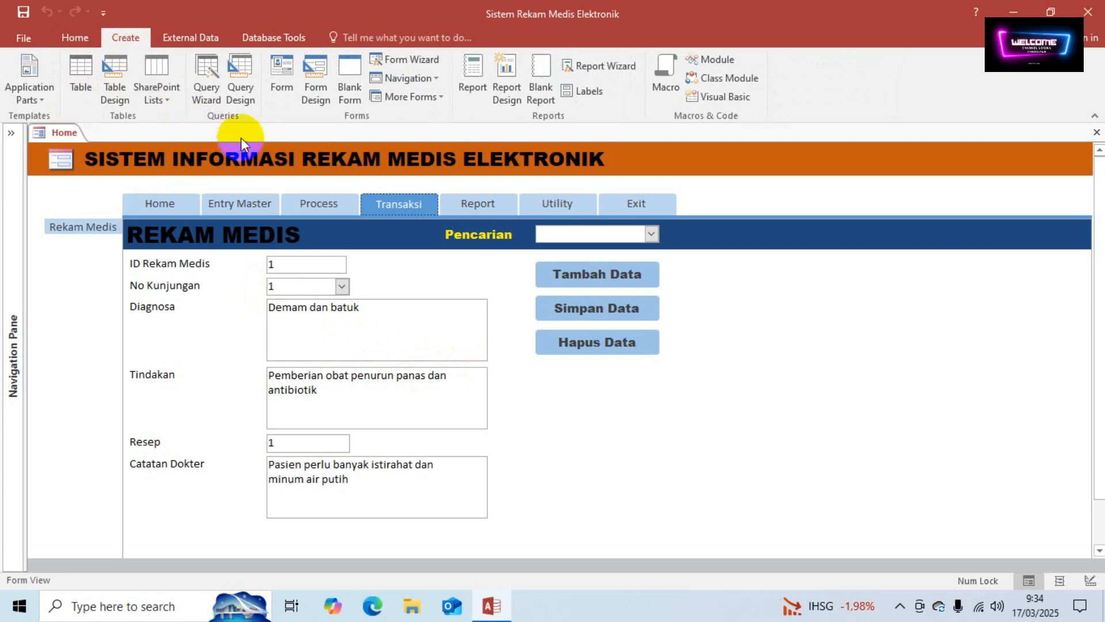
click(242, 101)
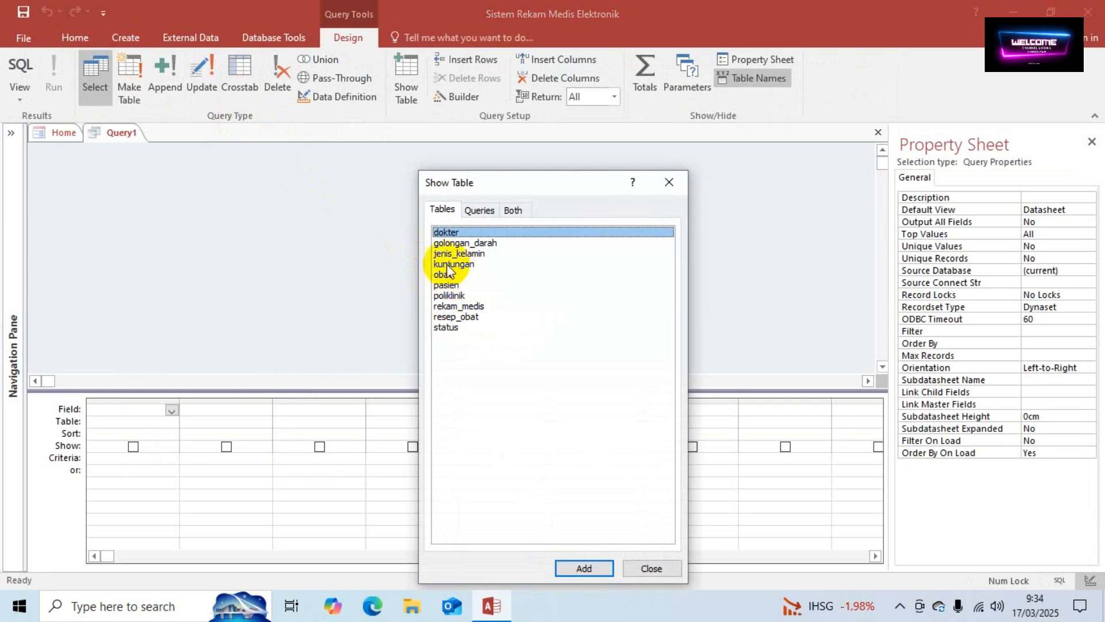
click(463, 307)
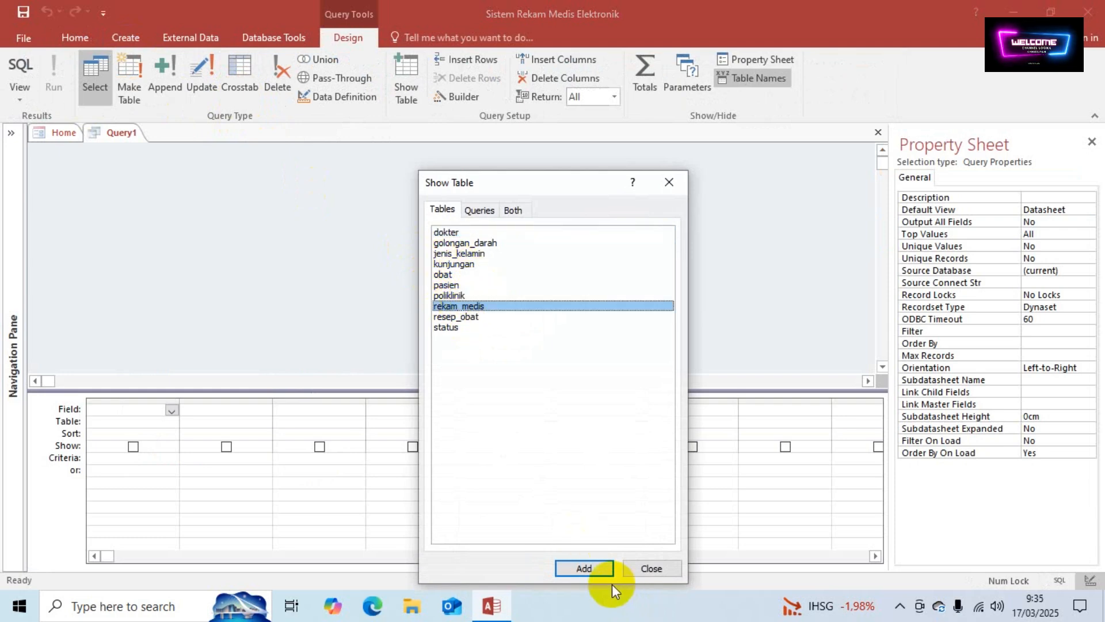
click(584, 568)
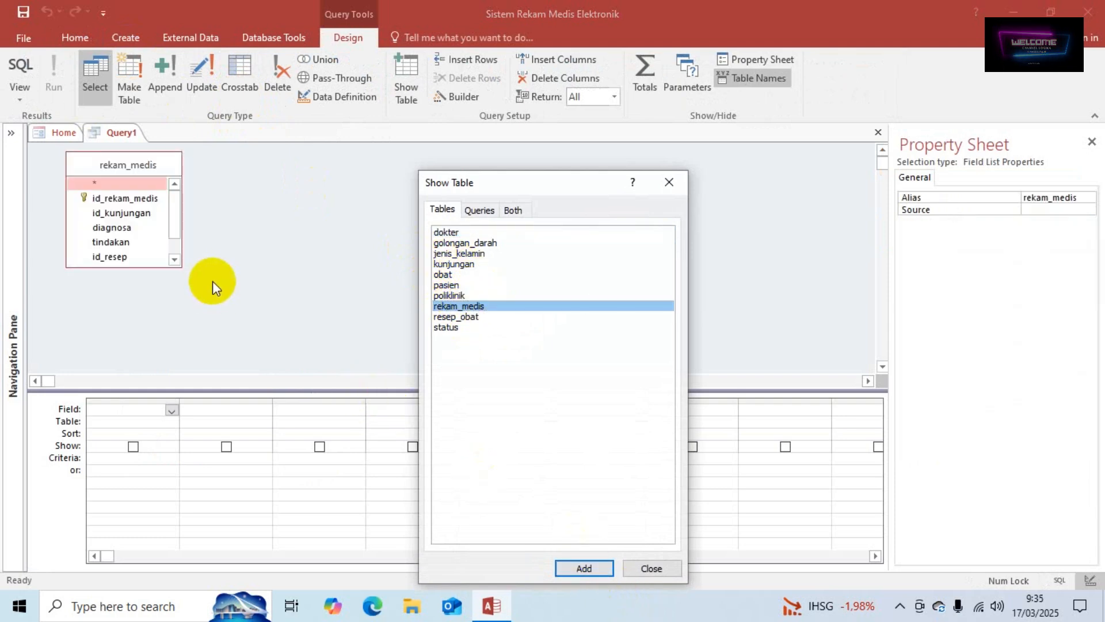
click(464, 265)
click(582, 567)
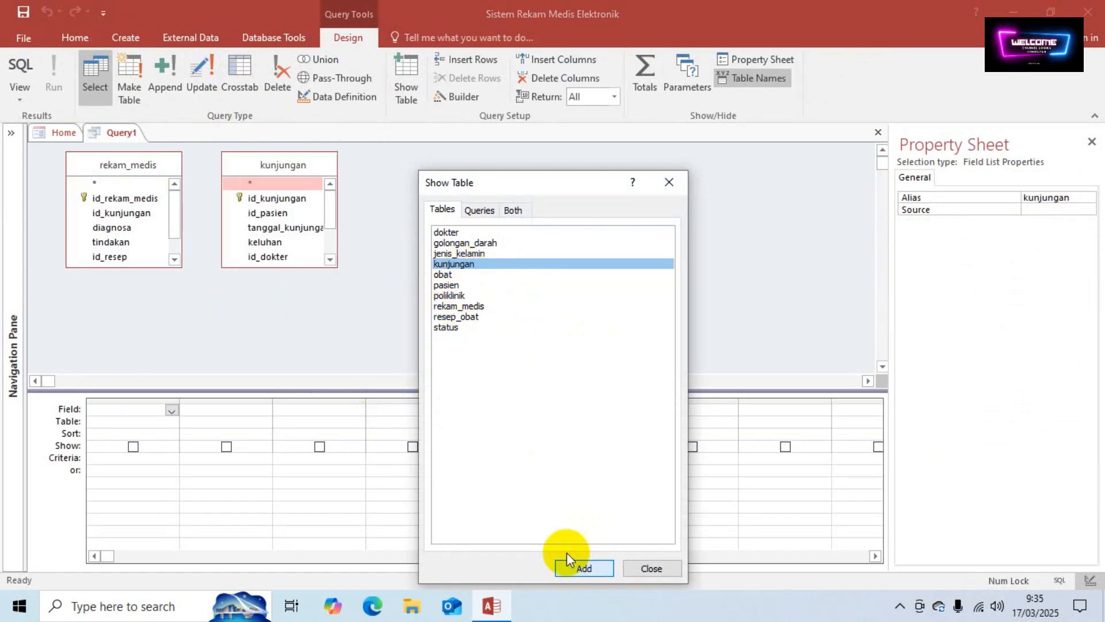
click(651, 569)
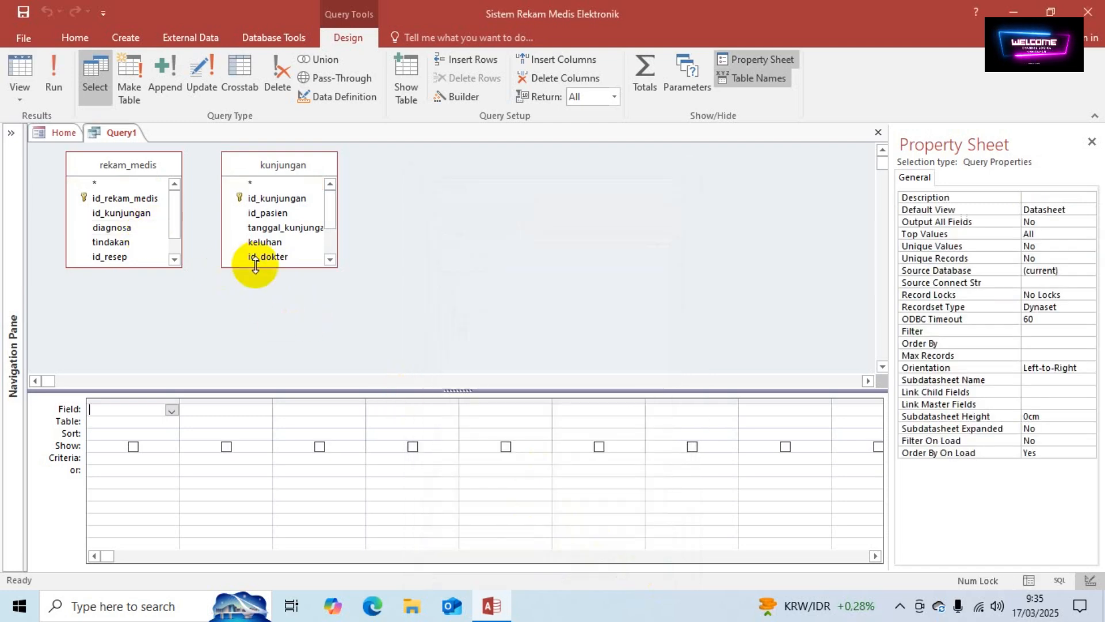
Join rekam_medis to kunjungan on id_kunjungan and add id_rekam_medis as the first query field
click(123, 213)
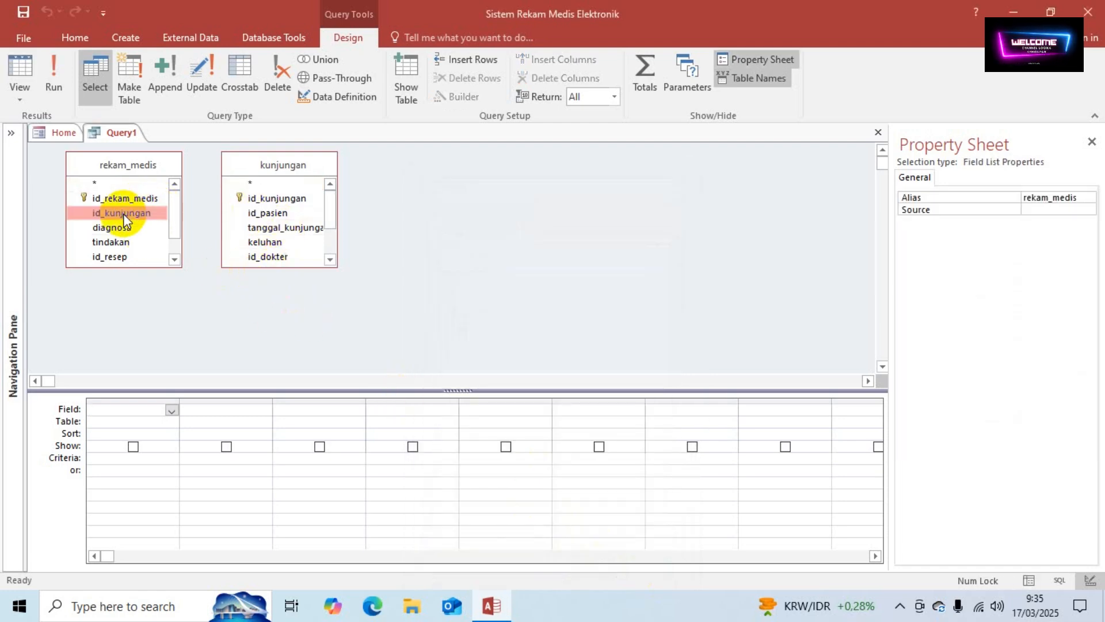
drag(129, 213, 244, 199)
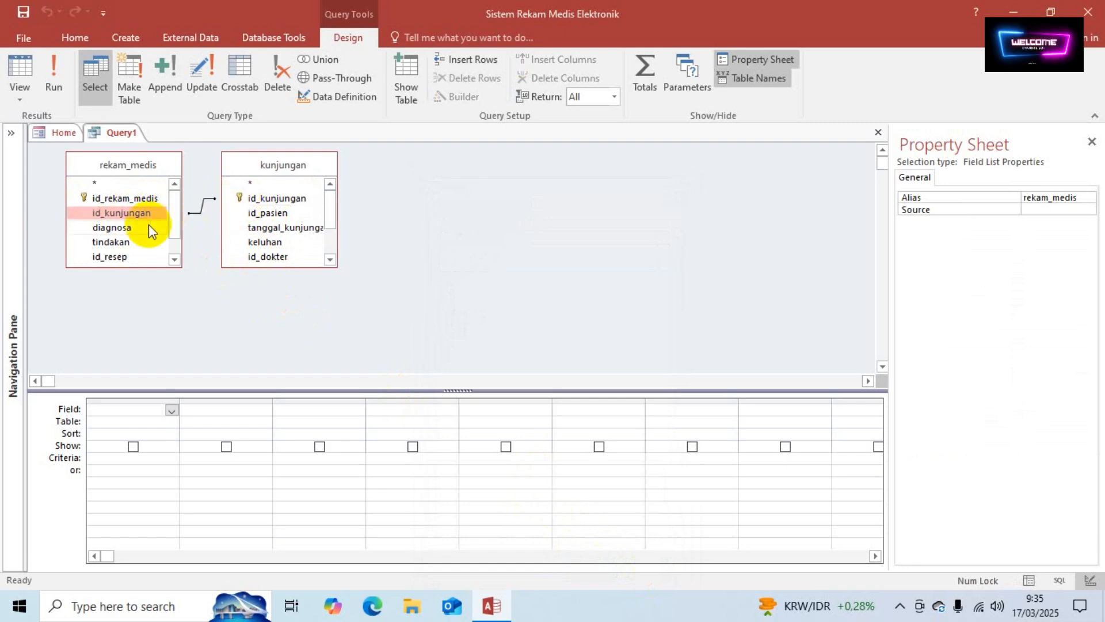
double_click(118, 198)
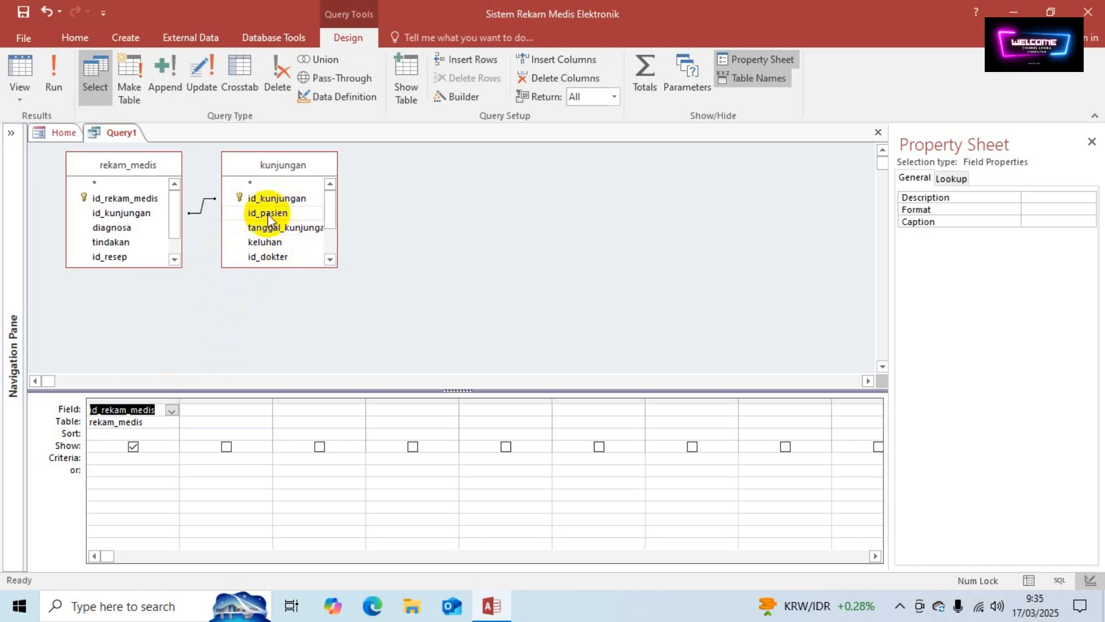
scroll(268, 230, down, 1)
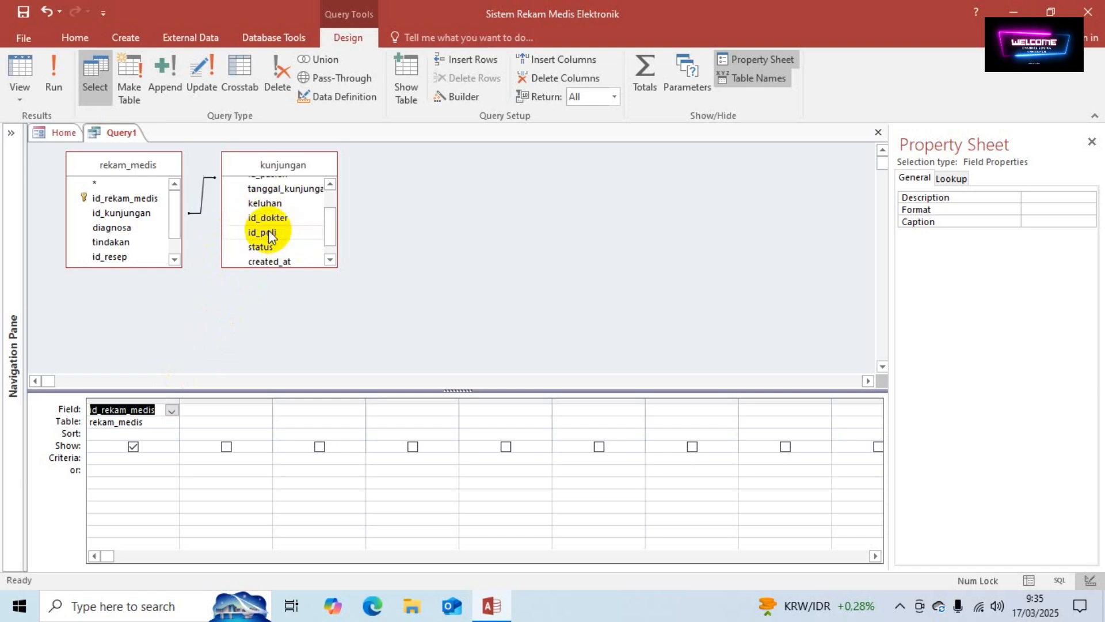
scroll(268, 230, up, 1)
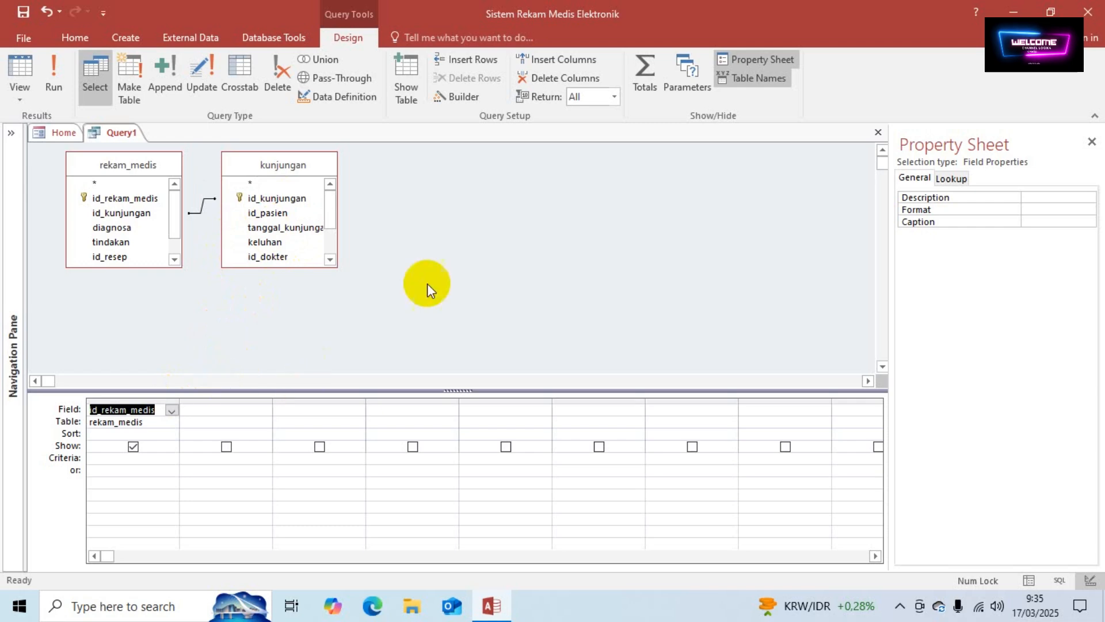
Add the pasien table to the query and join it to kunjungan on id_pasien
right_click(423, 206)
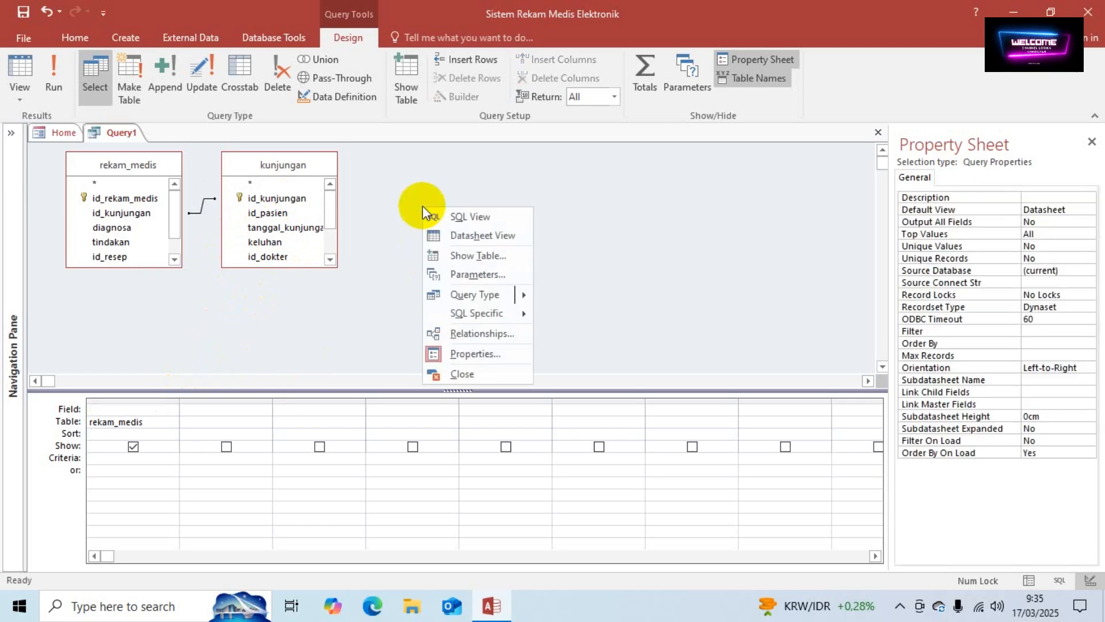
click(474, 255)
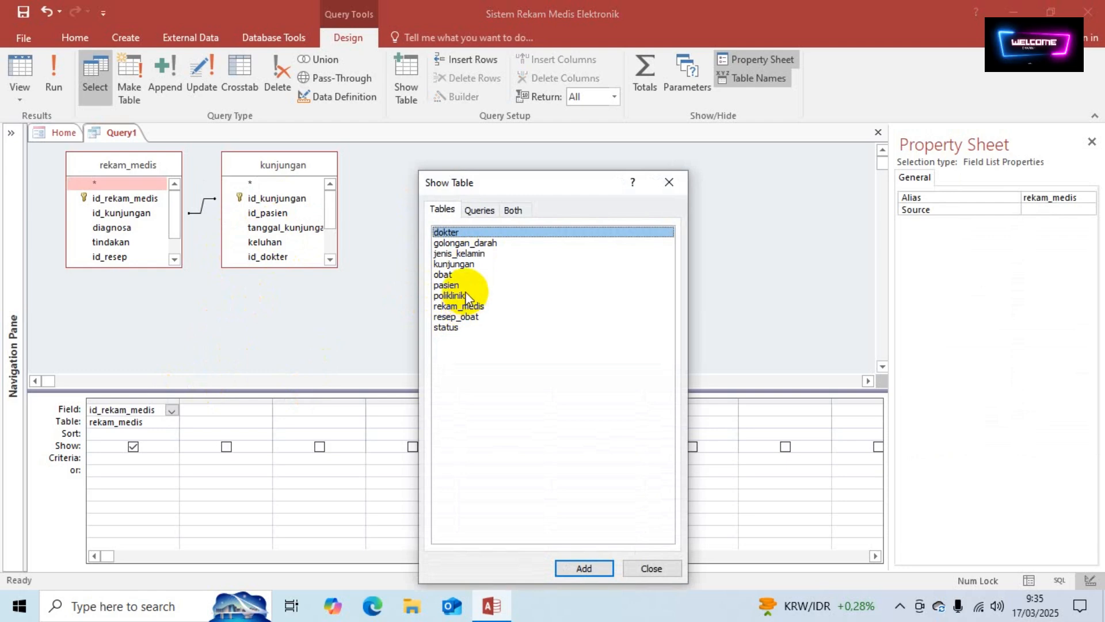
click(449, 285)
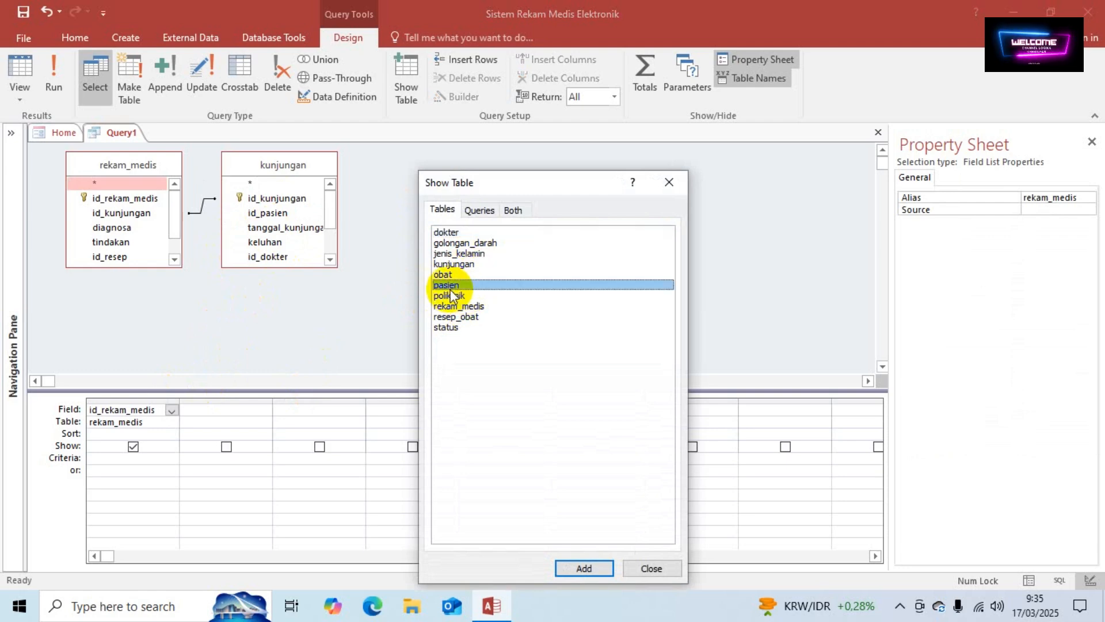
click(573, 568)
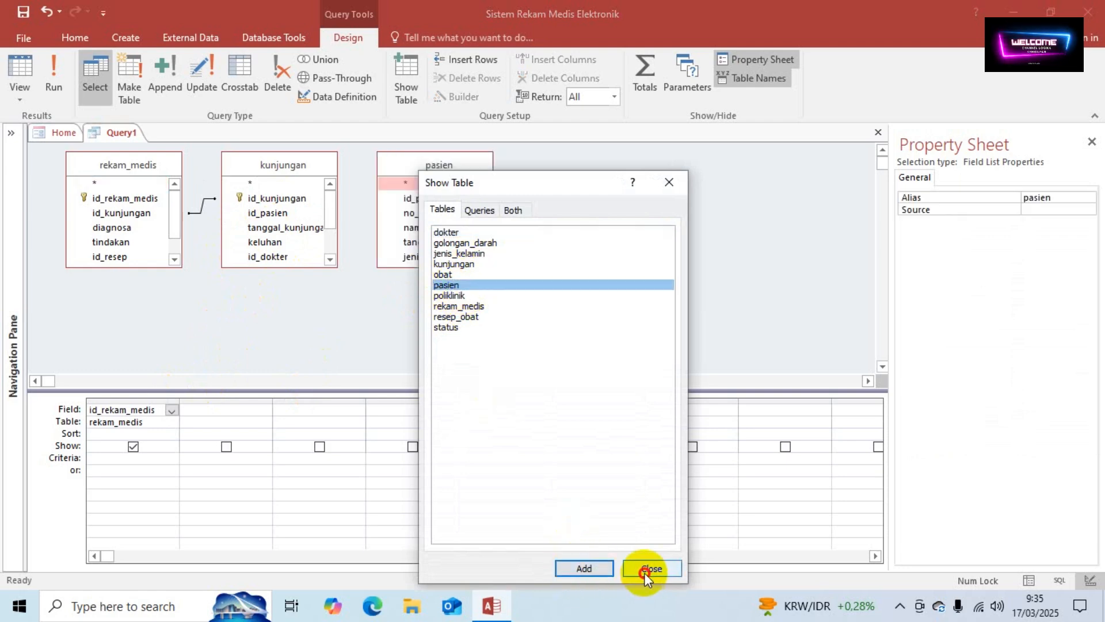
click(647, 570)
click(274, 212)
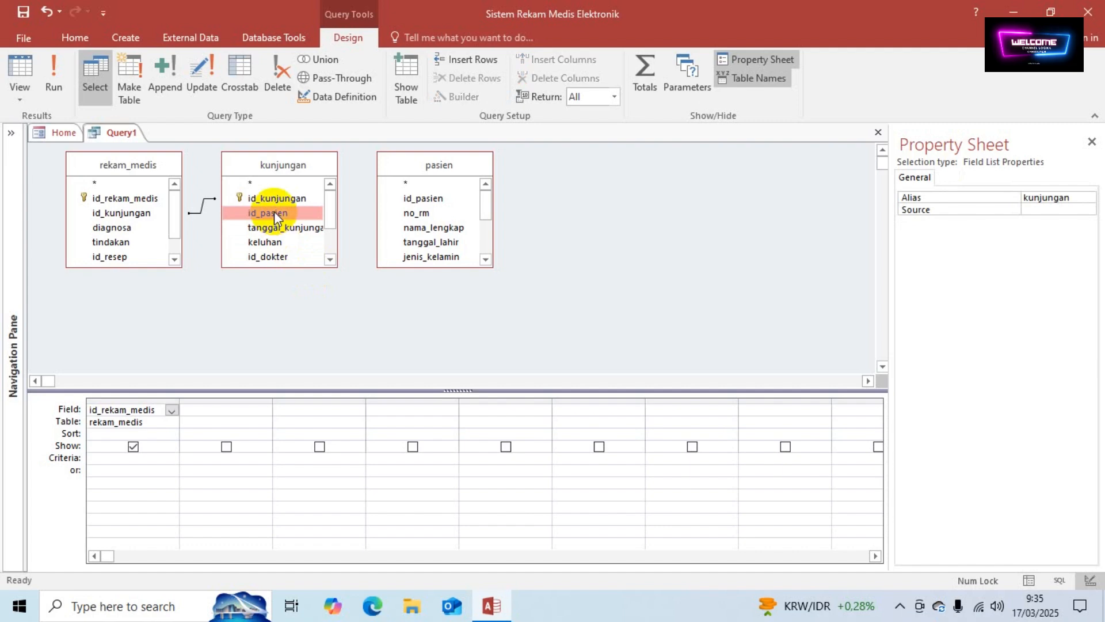
drag(274, 213, 414, 201)
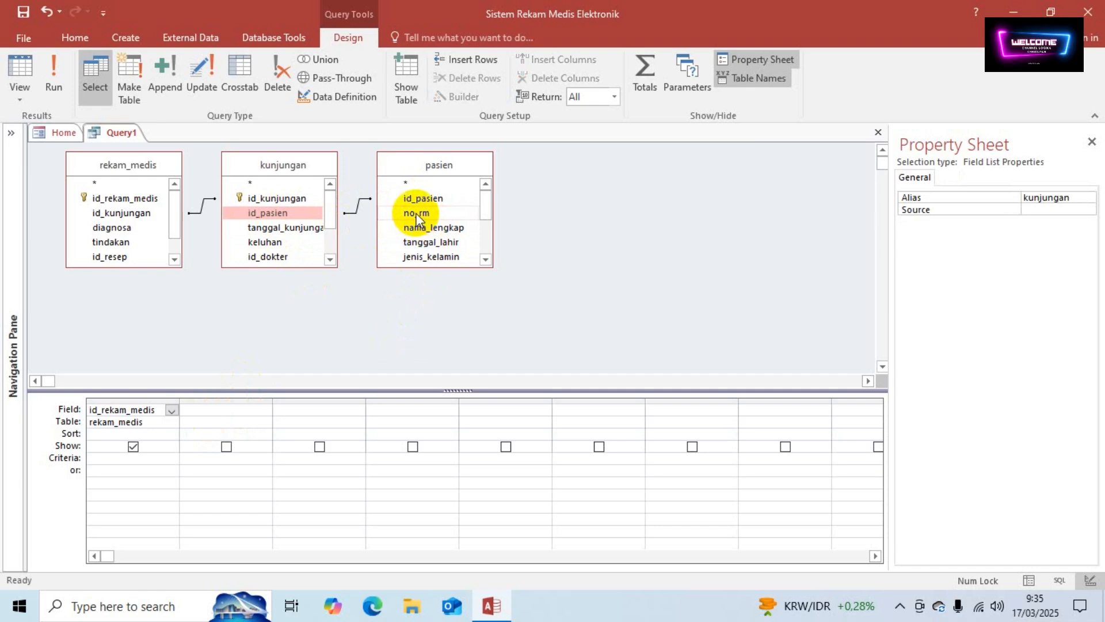
Add no_rm and nama_lengkap from pasien to the query, replacing no_rm in the second column with tanggal_kunjungan from kunjungan
double_click(415, 214)
double_click(433, 228)
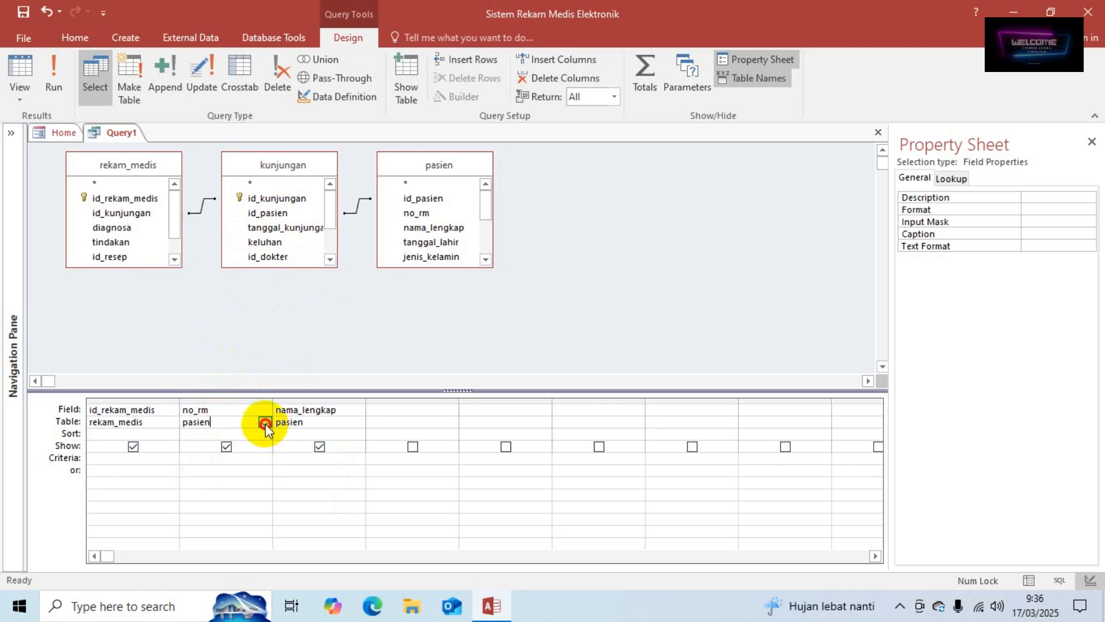
click(265, 423)
click(208, 446)
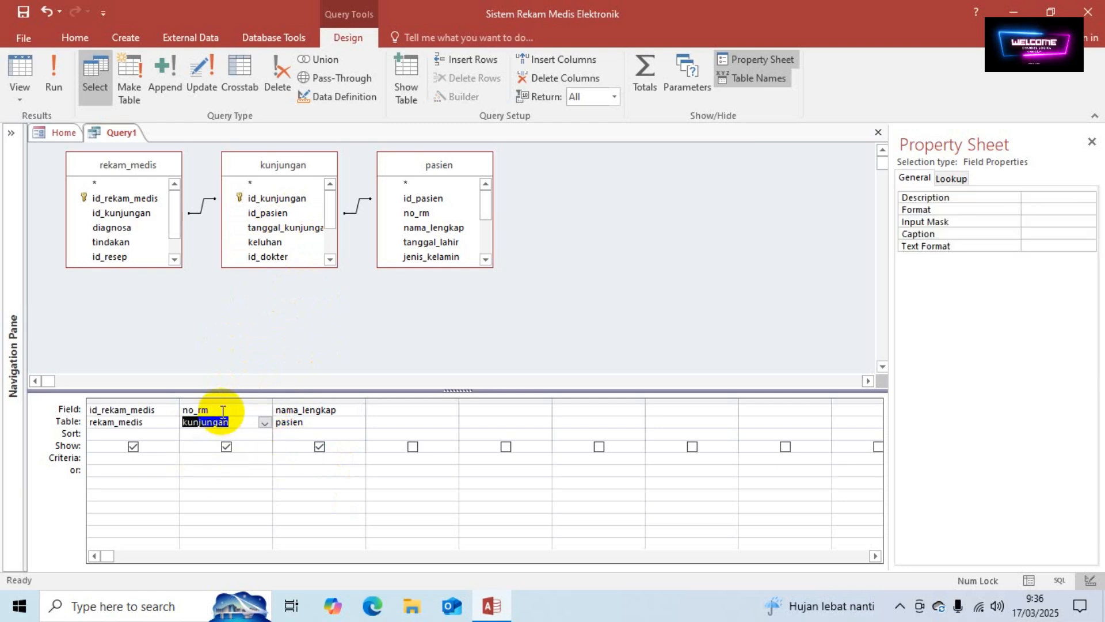
click(253, 411)
click(263, 411)
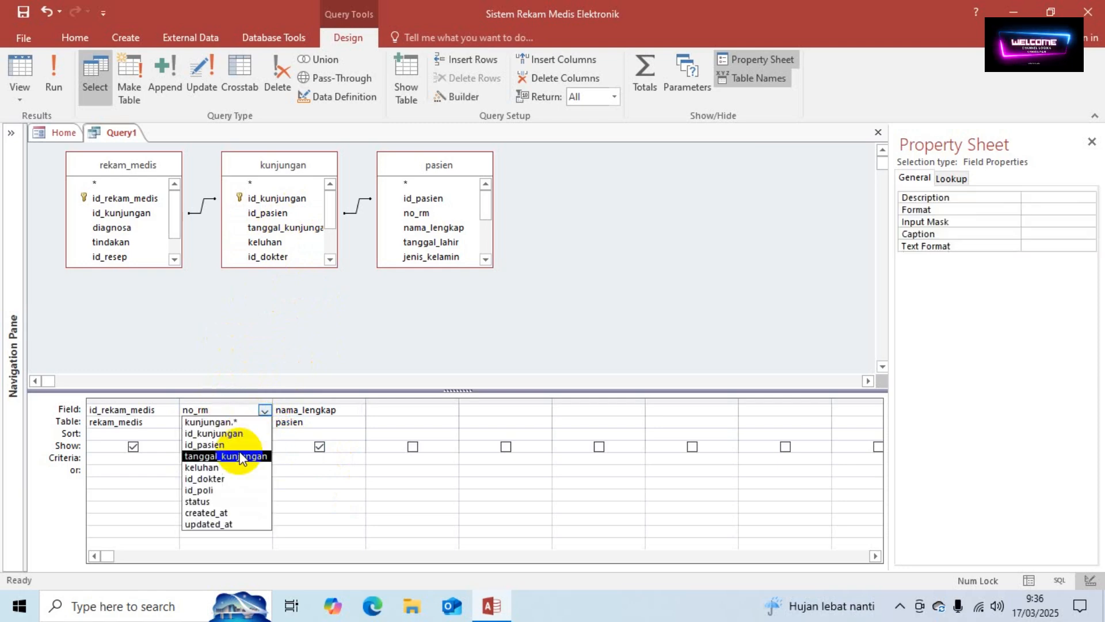
click(233, 456)
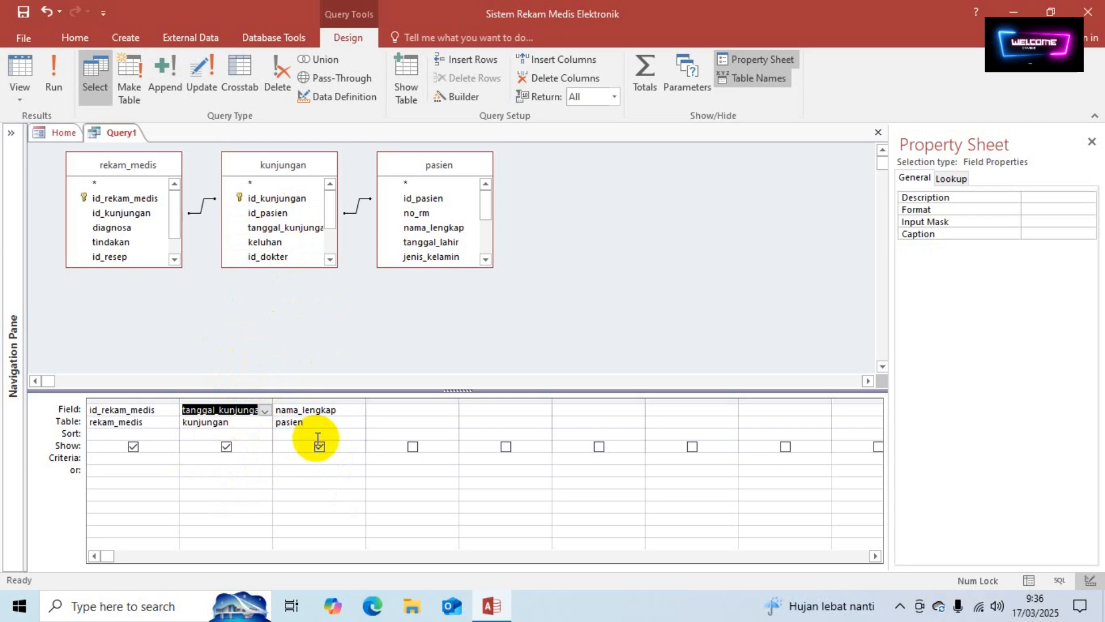
Change the third query column to no_rm and add nama_lengkap from pasien as the fourth column
click(349, 411)
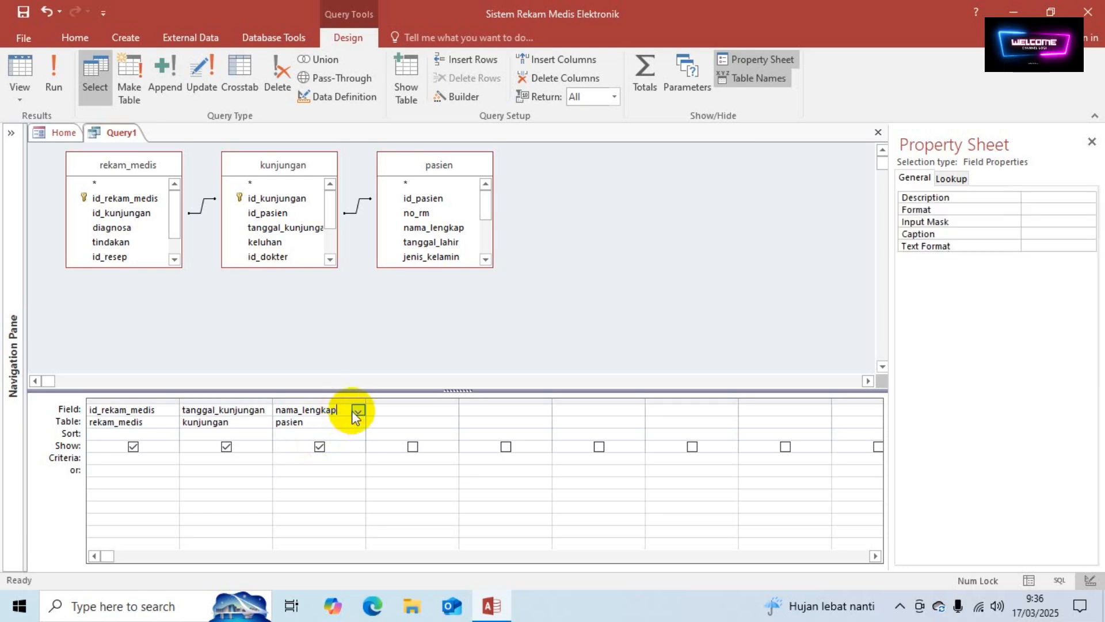
click(356, 411)
click(293, 444)
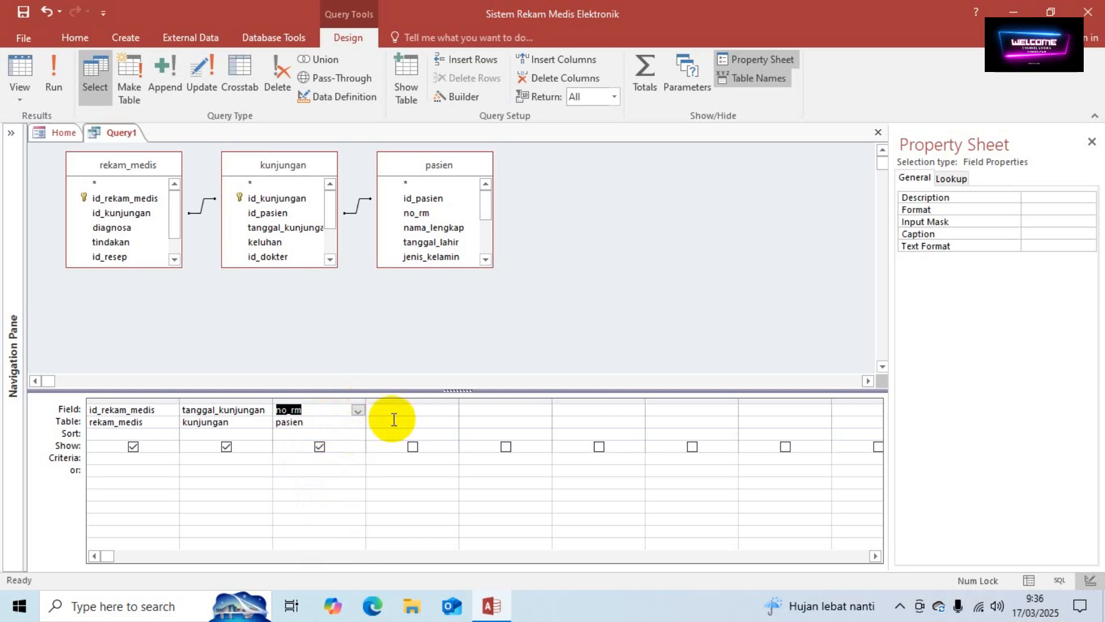
double_click(429, 228)
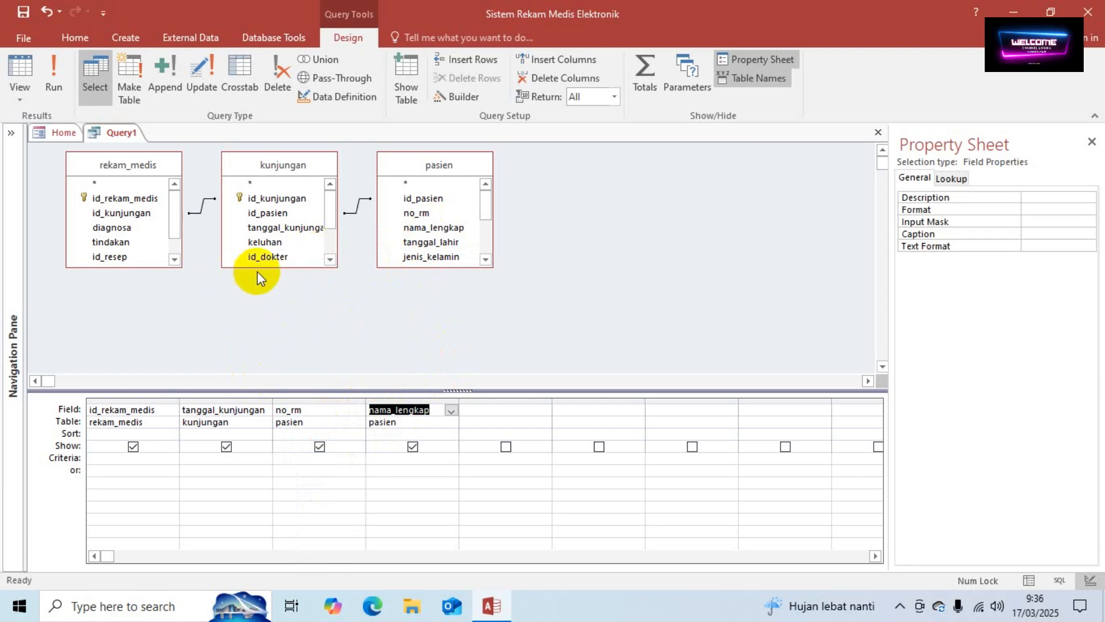
Add keluhan from kunjungan, plus diagnosa and tindakan from rekam_medis, to the query fields
double_click(264, 242)
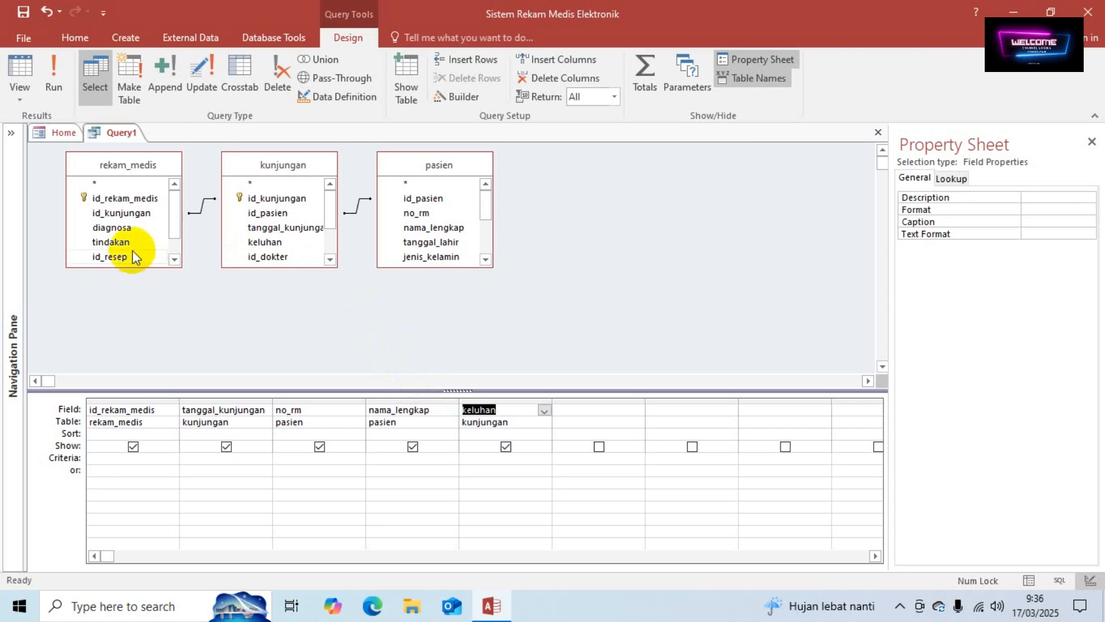
double_click(119, 227)
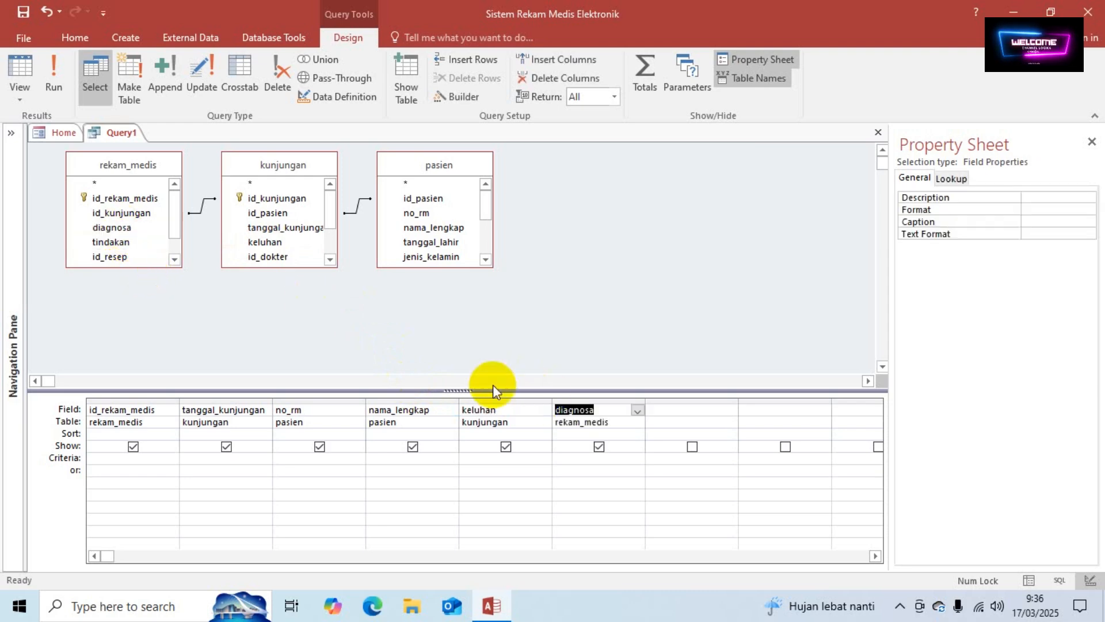
double_click(123, 241)
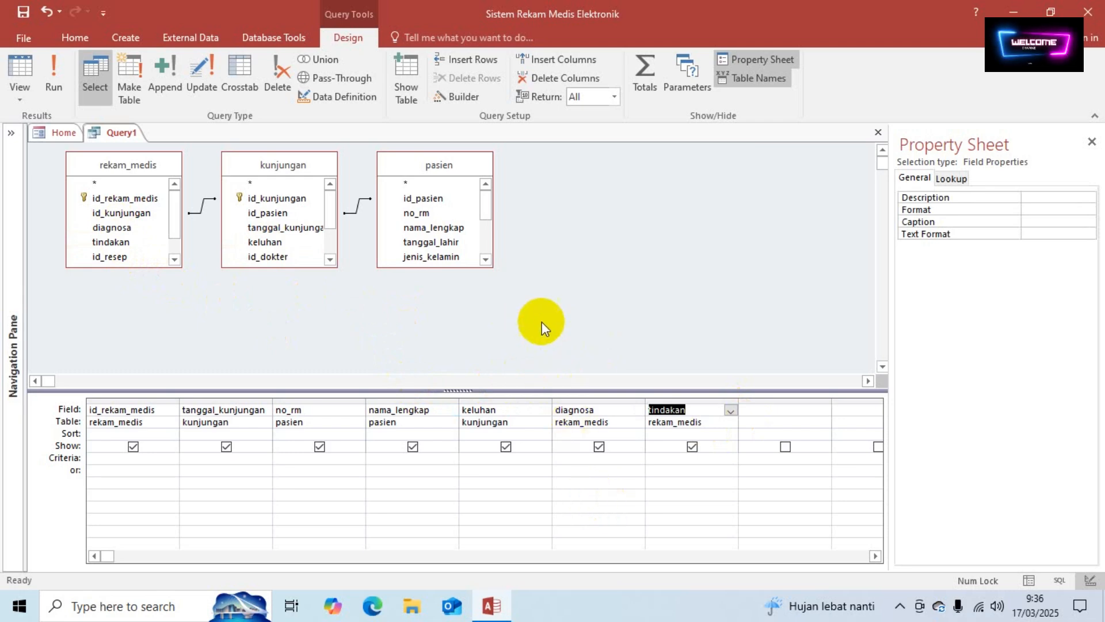
Sort the query by id_rekam_medis in descending order
click(150, 437)
click(172, 436)
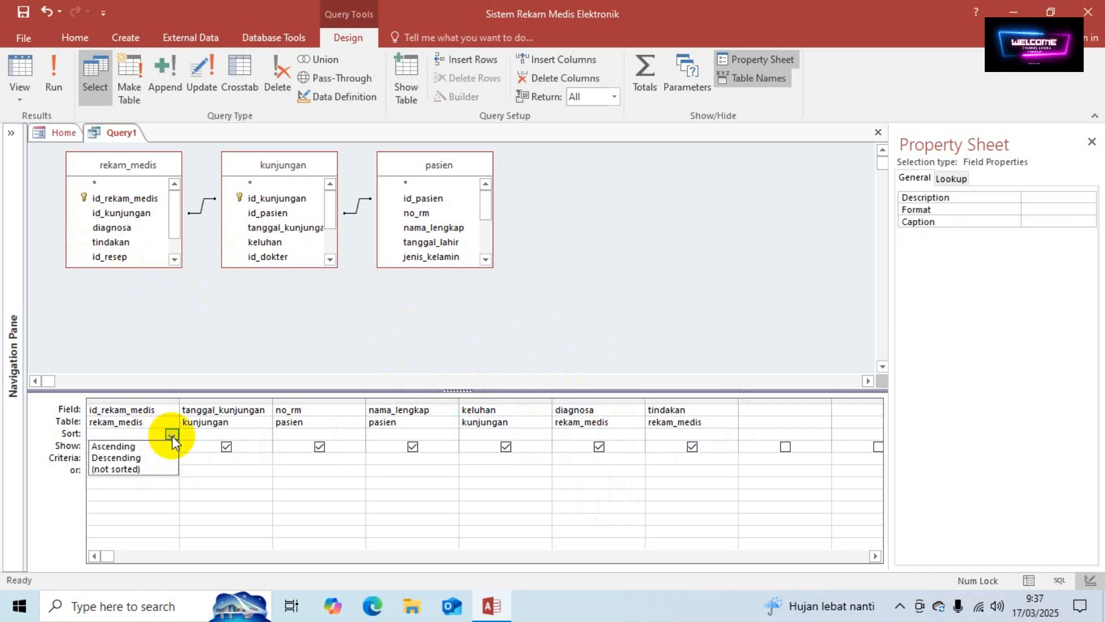
click(156, 458)
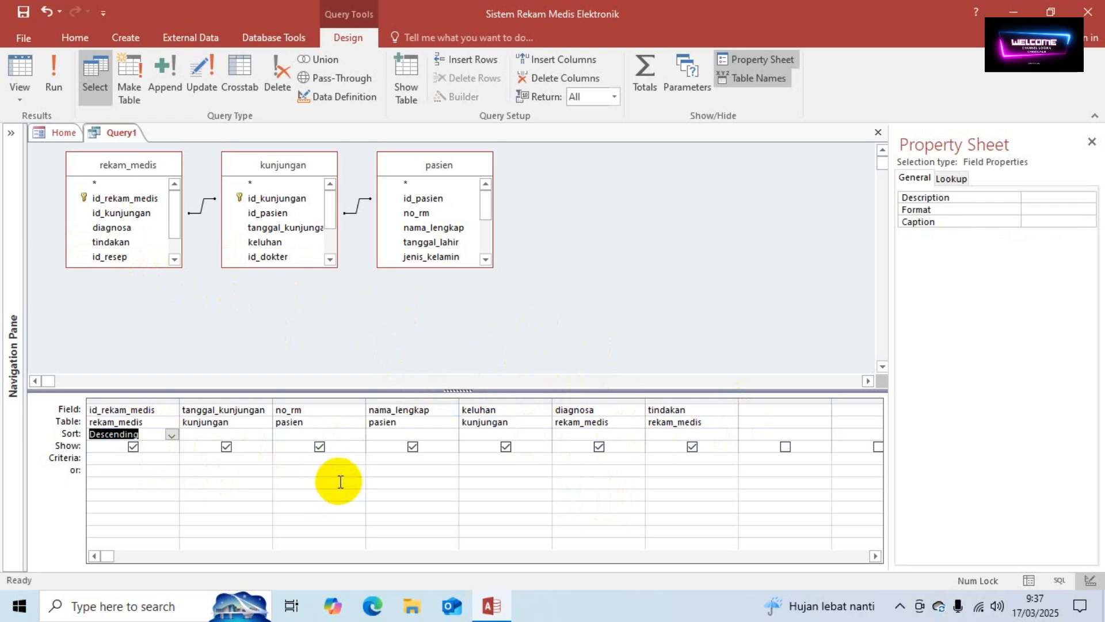
Run the query and slightly widen the tanggal_kunjungan column in the results
click(54, 81)
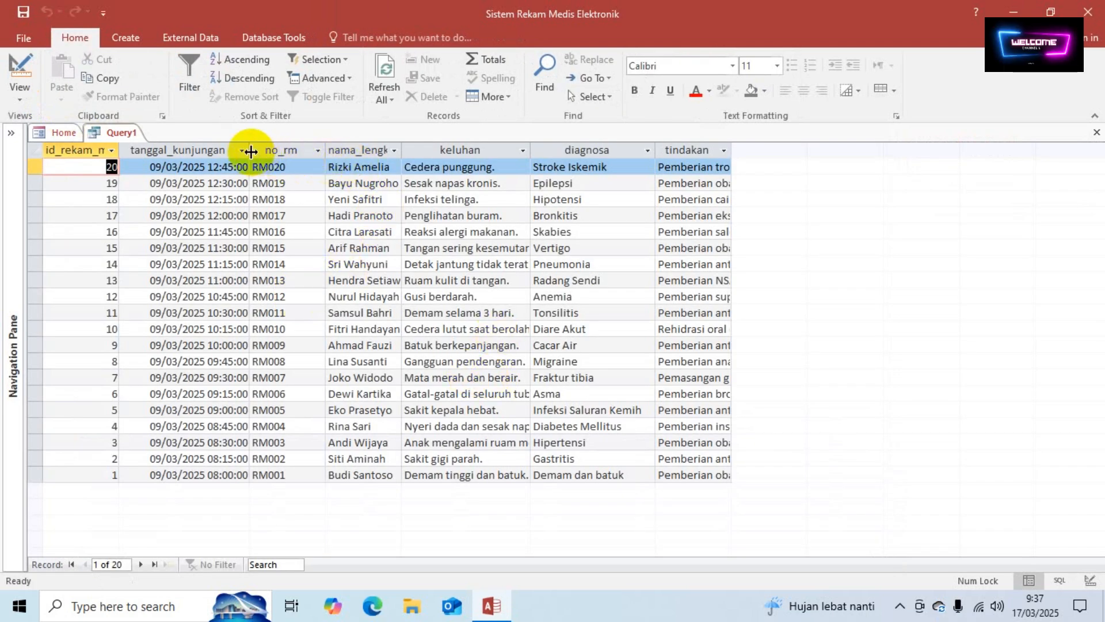
drag(250, 151, 255, 151)
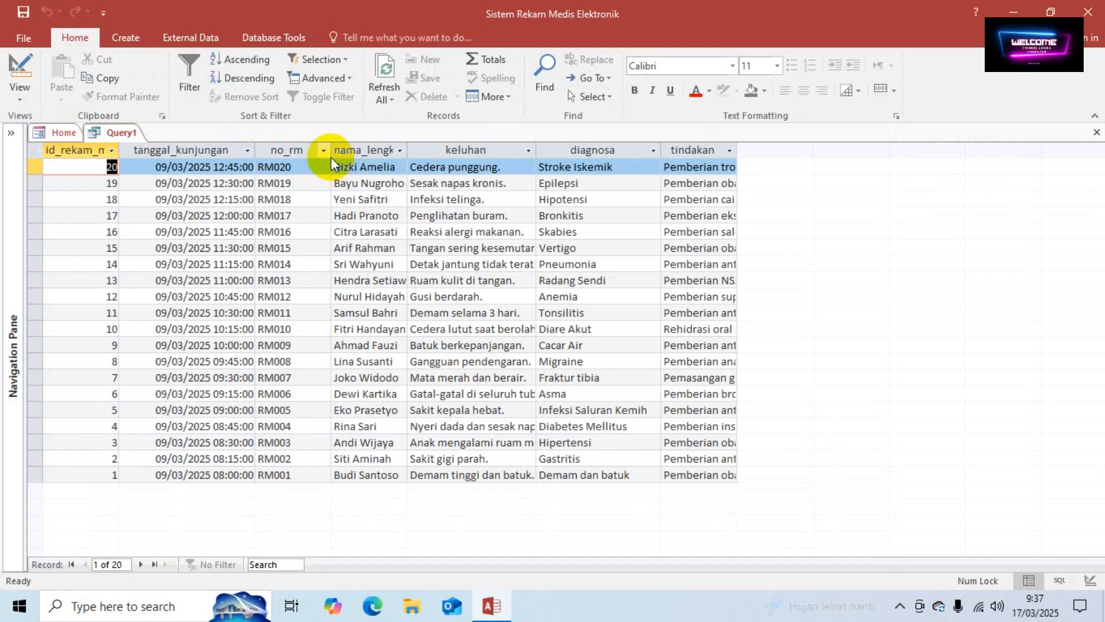
Slightly narrow the no_rm column and widen nama_lengkap, keluhan and diagnosa to fit their contents in the query results
drag(331, 153, 327, 153)
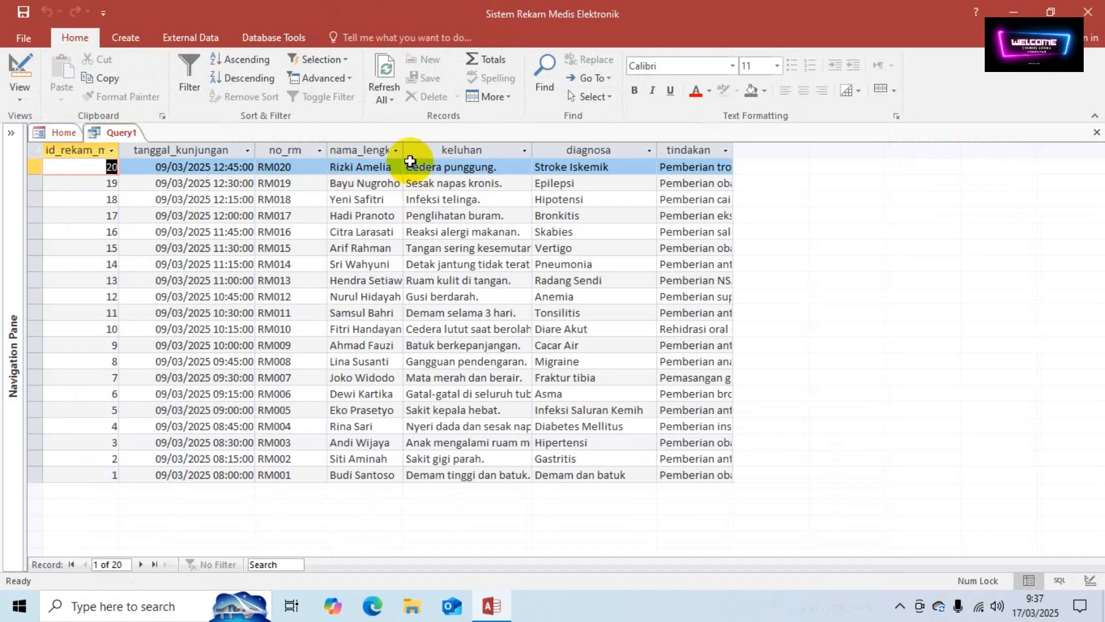
drag(403, 150, 463, 153)
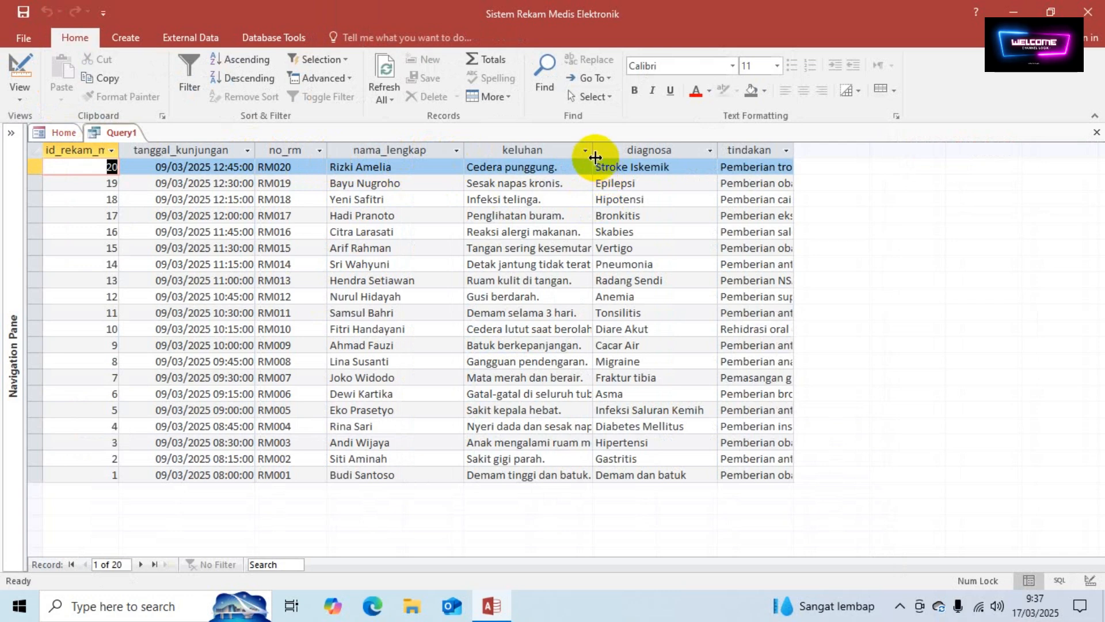
drag(595, 157, 623, 155)
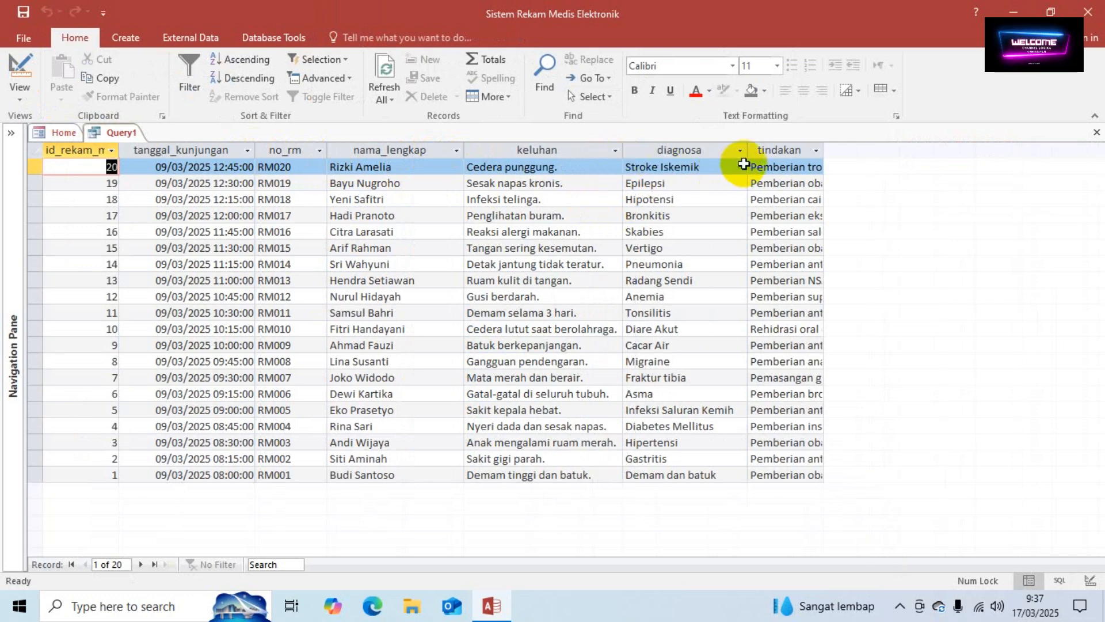
drag(745, 153, 763, 153)
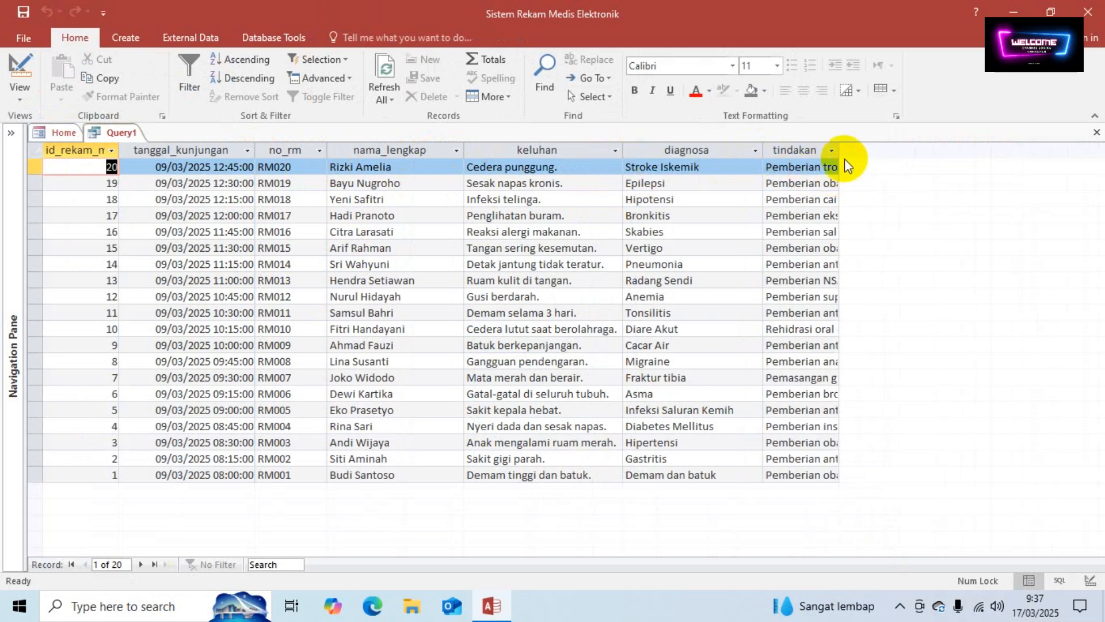
Widen the tindakan column until the first record's full treatment text fits
drag(839, 153, 920, 162)
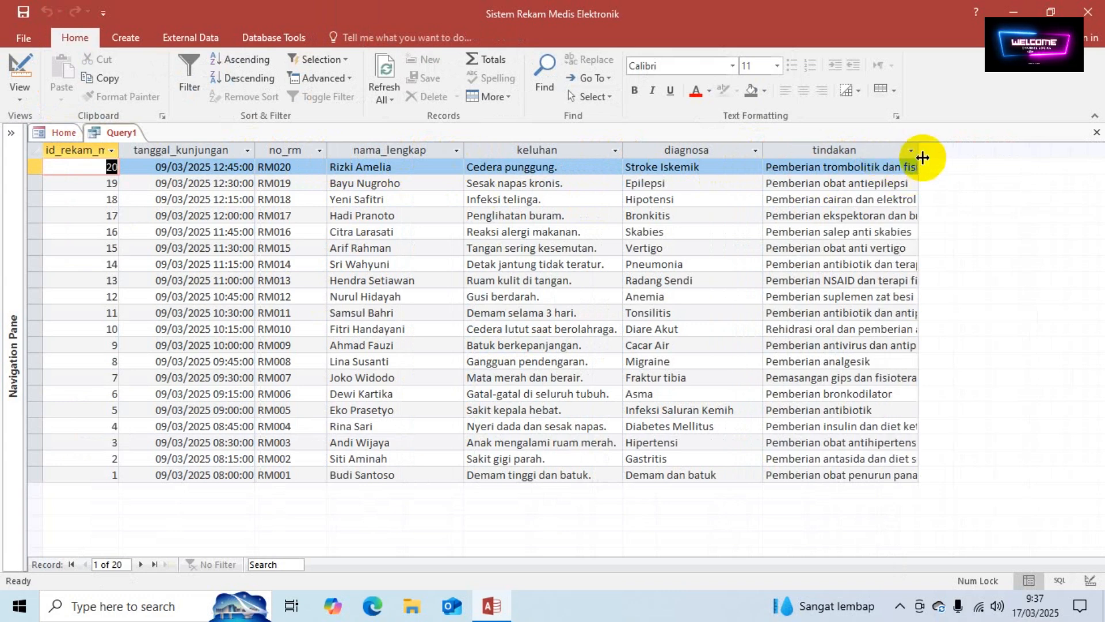
drag(922, 157, 947, 160)
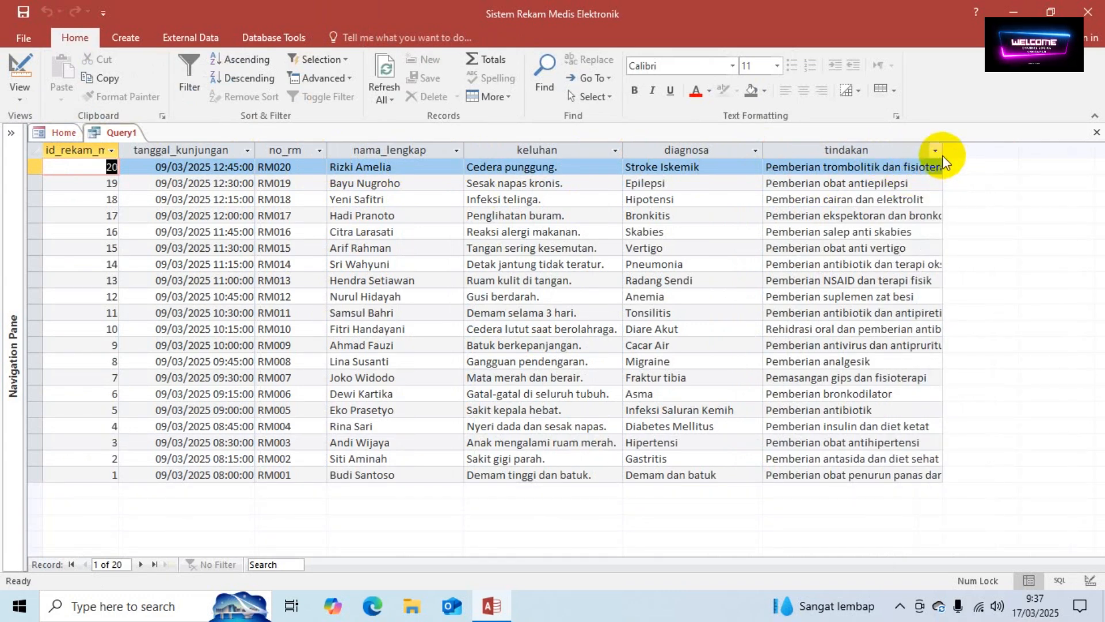
click(938, 153)
click(874, 171)
click(902, 169)
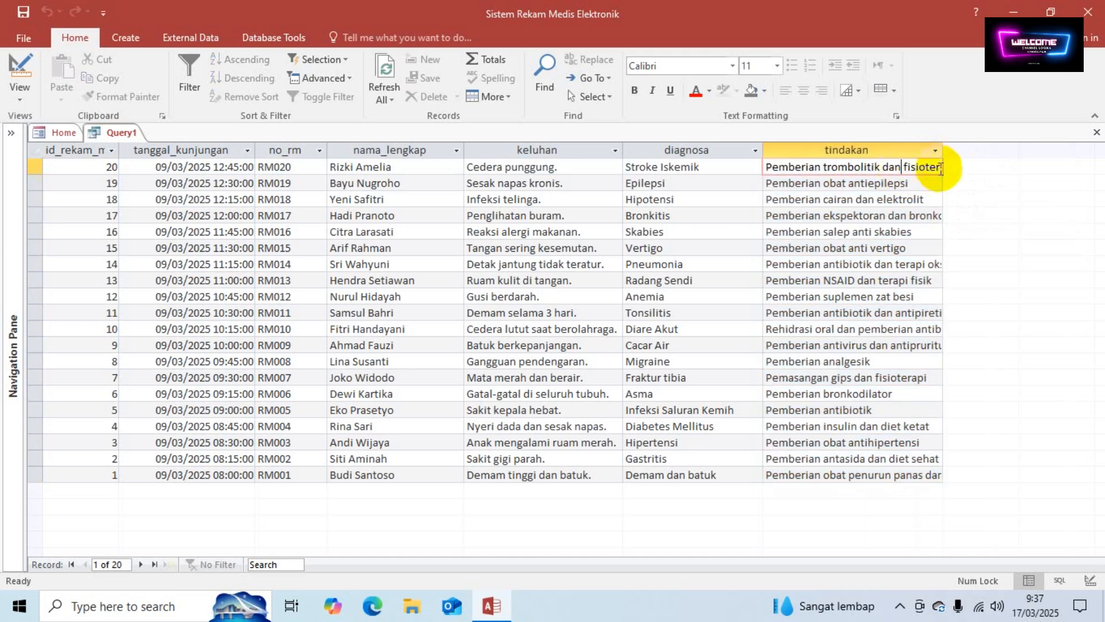
drag(942, 155, 967, 158)
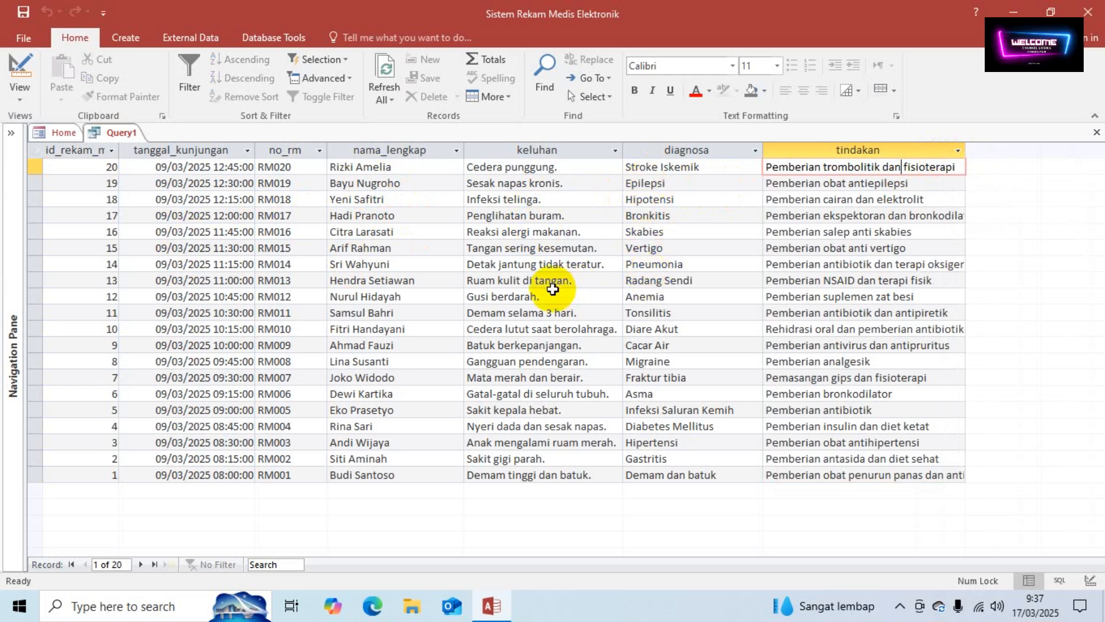
Save the query as Rekan_Medis_Lihat and close it
click(23, 12)
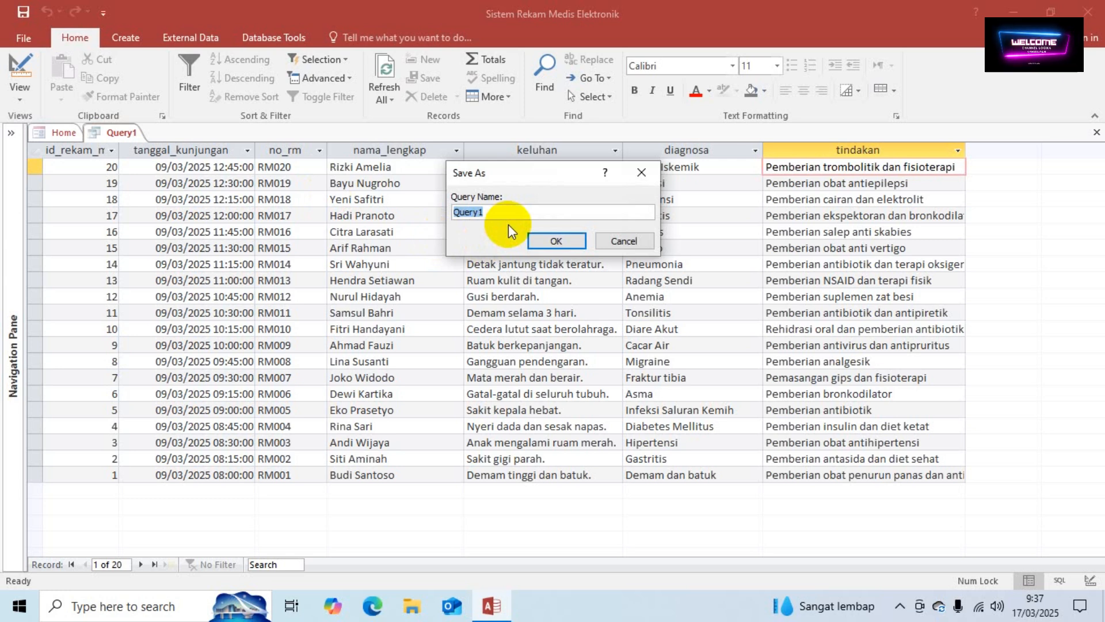
text(Rekan_Med)
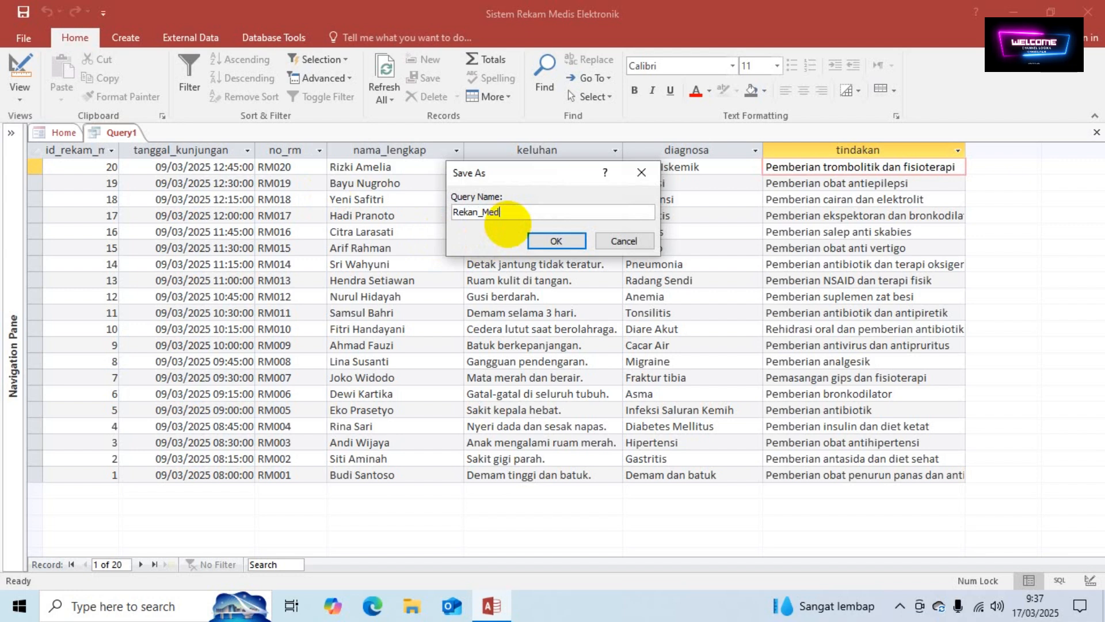
text(is_)
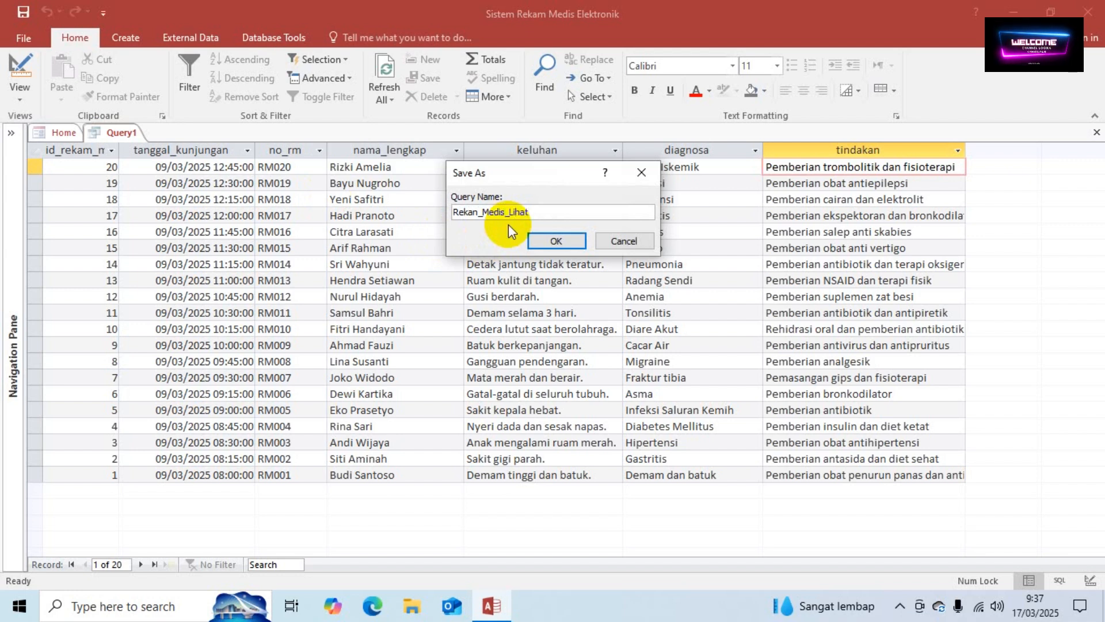
text(Lihat)
click(556, 240)
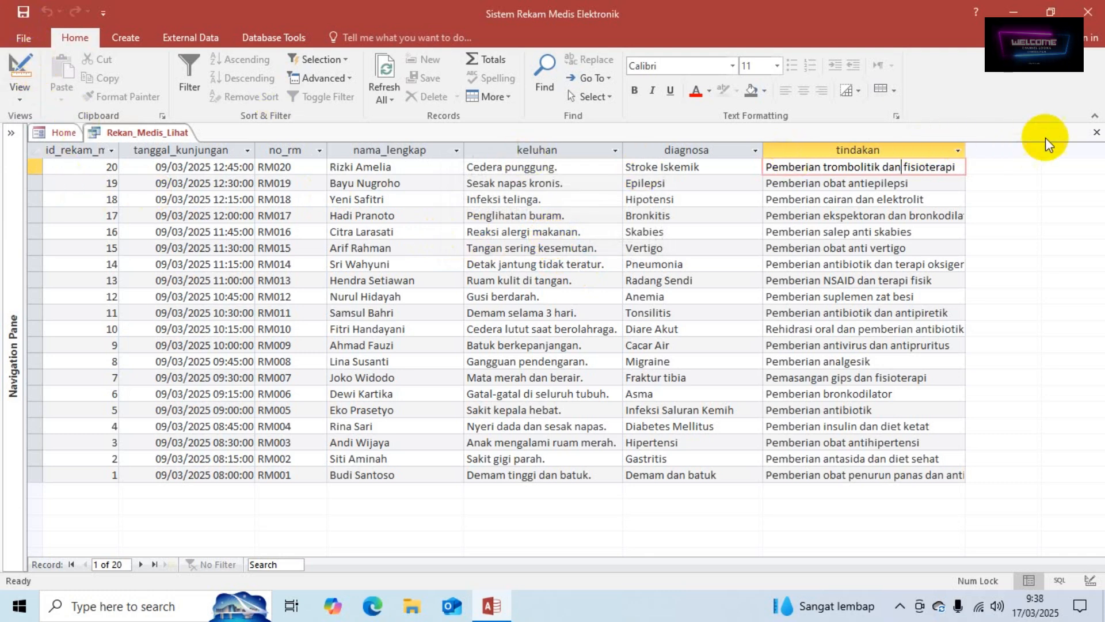
click(1096, 132)
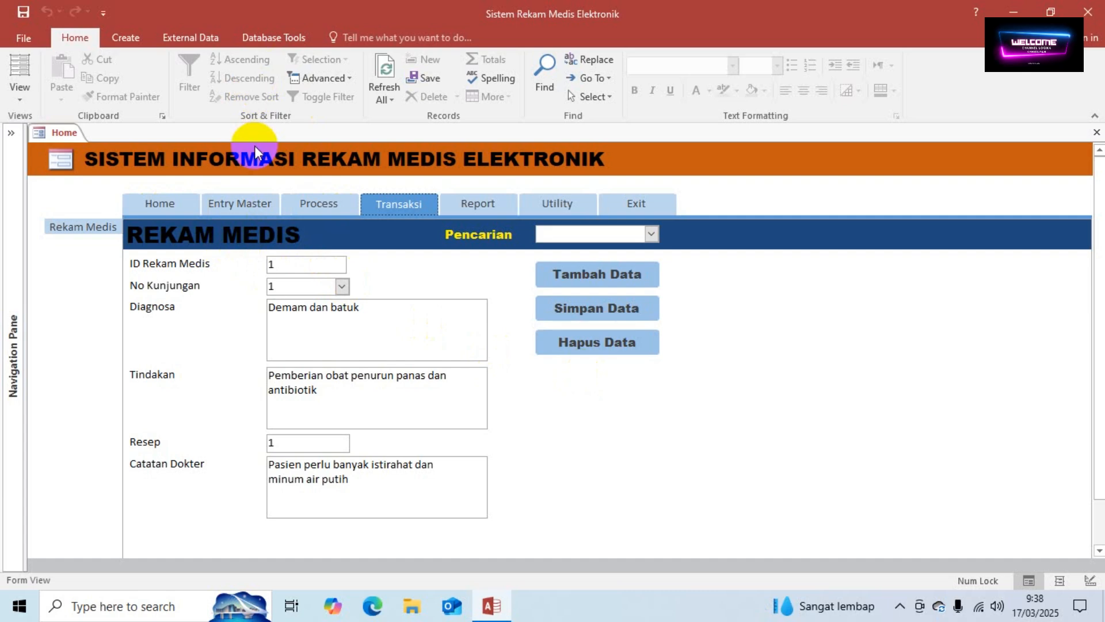
Switch the main form to its Home page and open the rekam_medis form in Design View
click(182, 208)
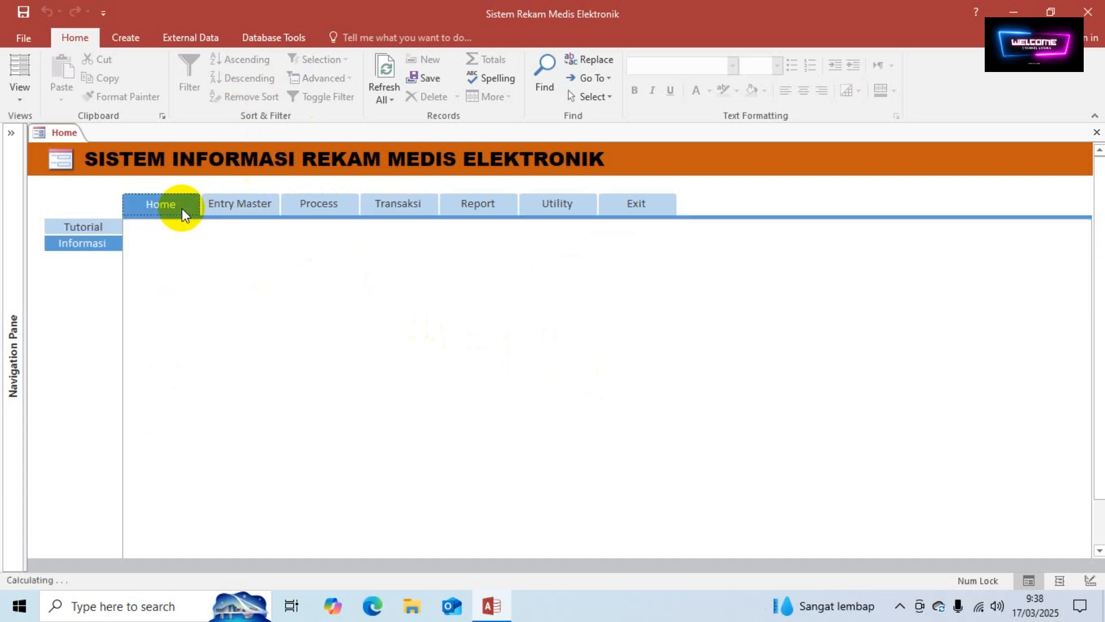
click(11, 133)
scroll(95, 375, down, 3)
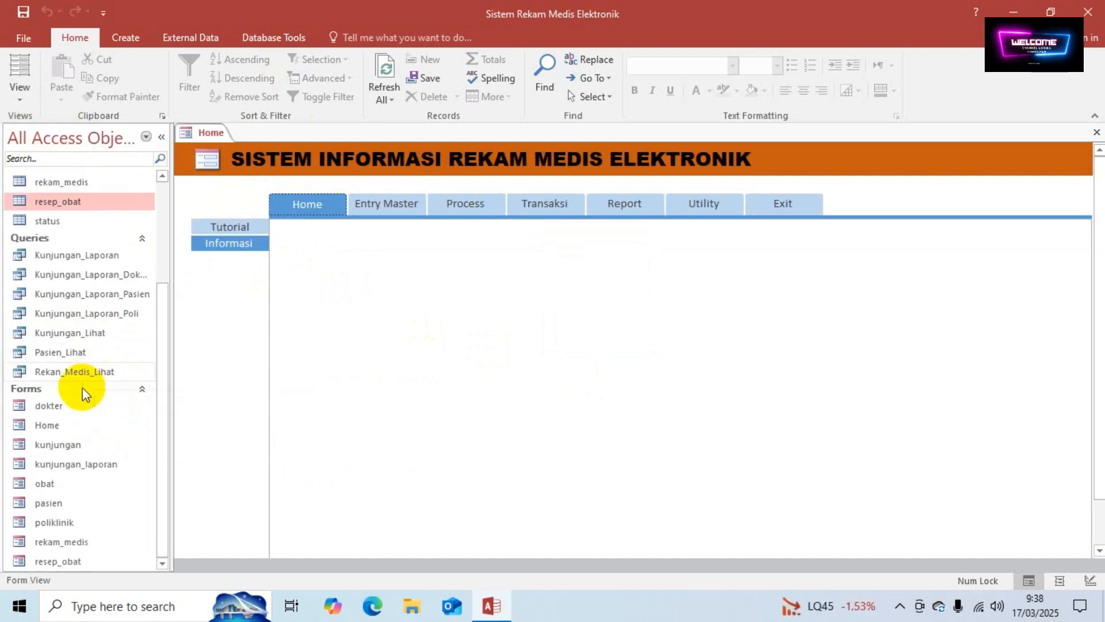
double_click(69, 546)
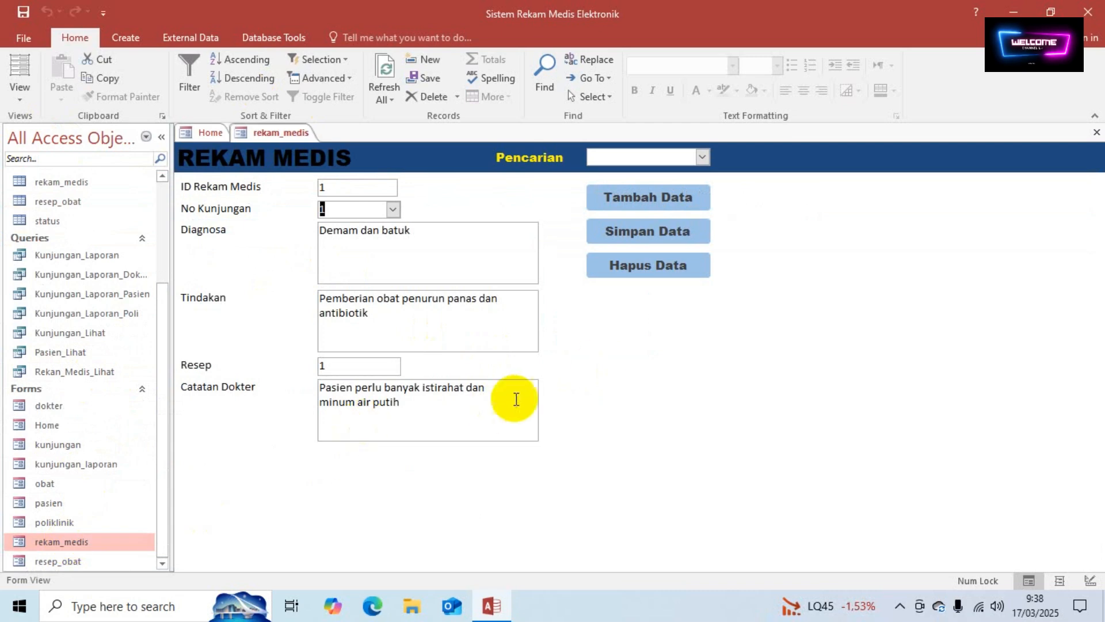
right_click(664, 359)
click(700, 405)
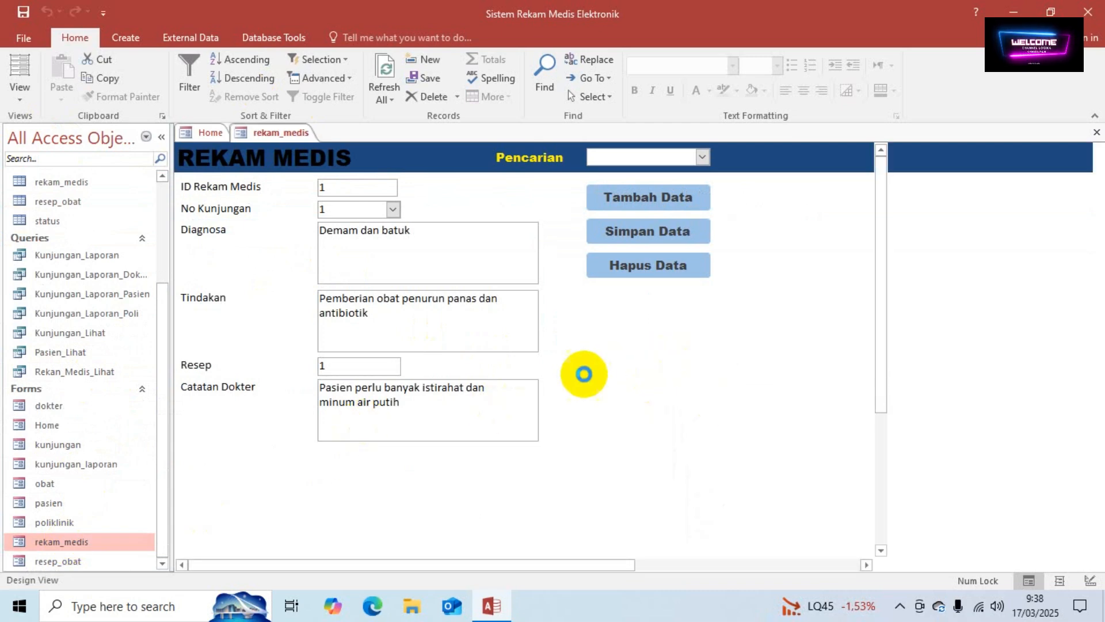
Add a command button below Hapus Data that uses the Miscellaneous action Run Query to run Rekan_Medis_Lihat
click(260, 76)
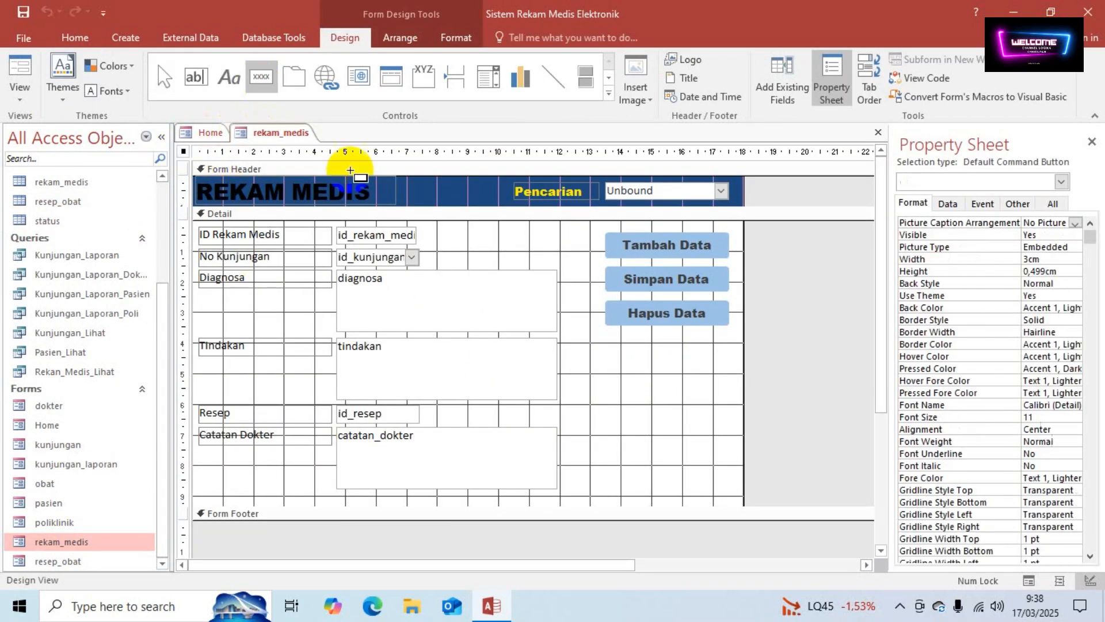
drag(608, 340, 671, 362)
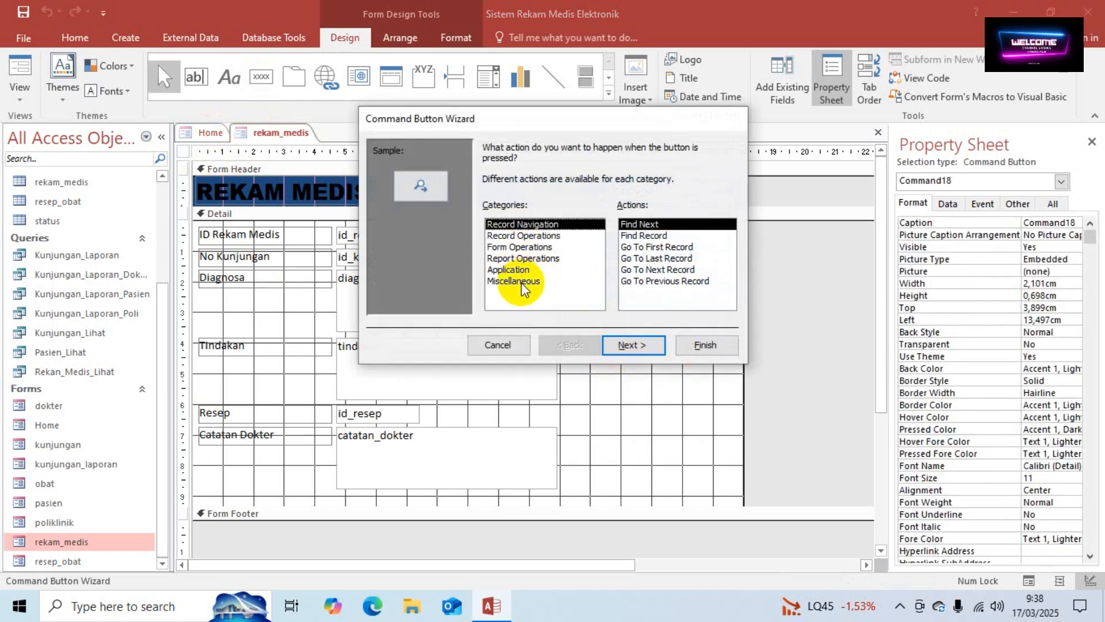
click(523, 282)
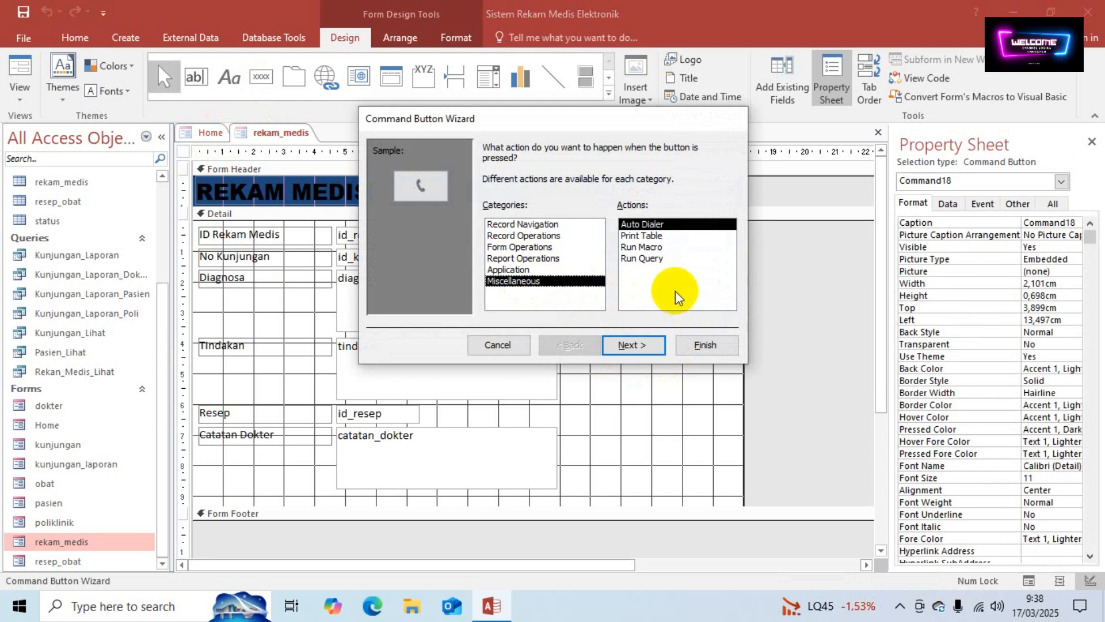
click(645, 259)
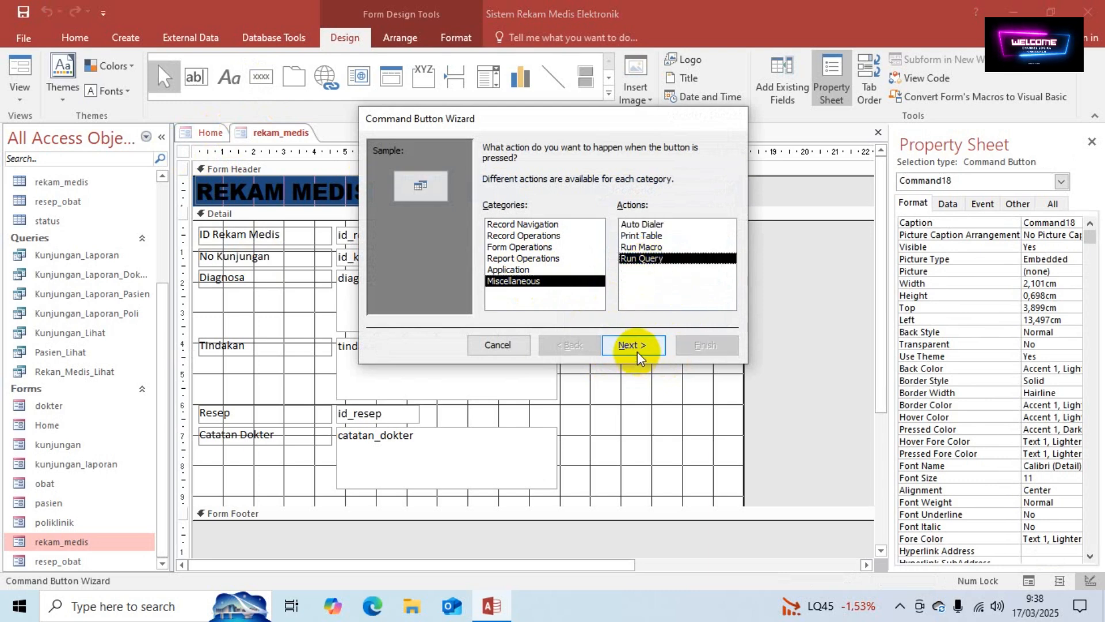
click(633, 345)
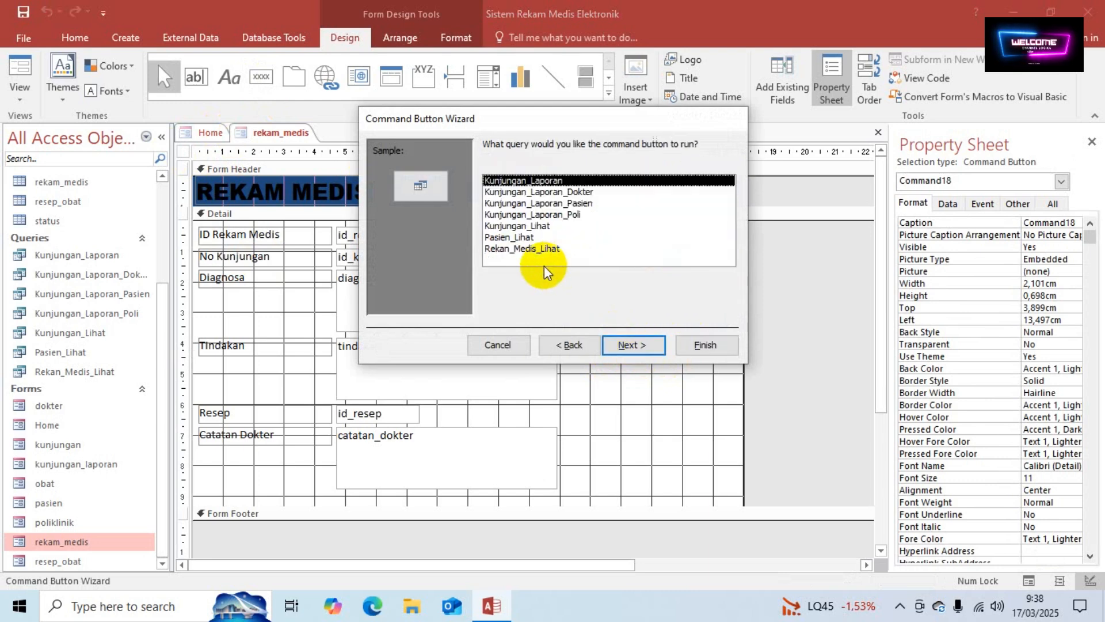
click(524, 250)
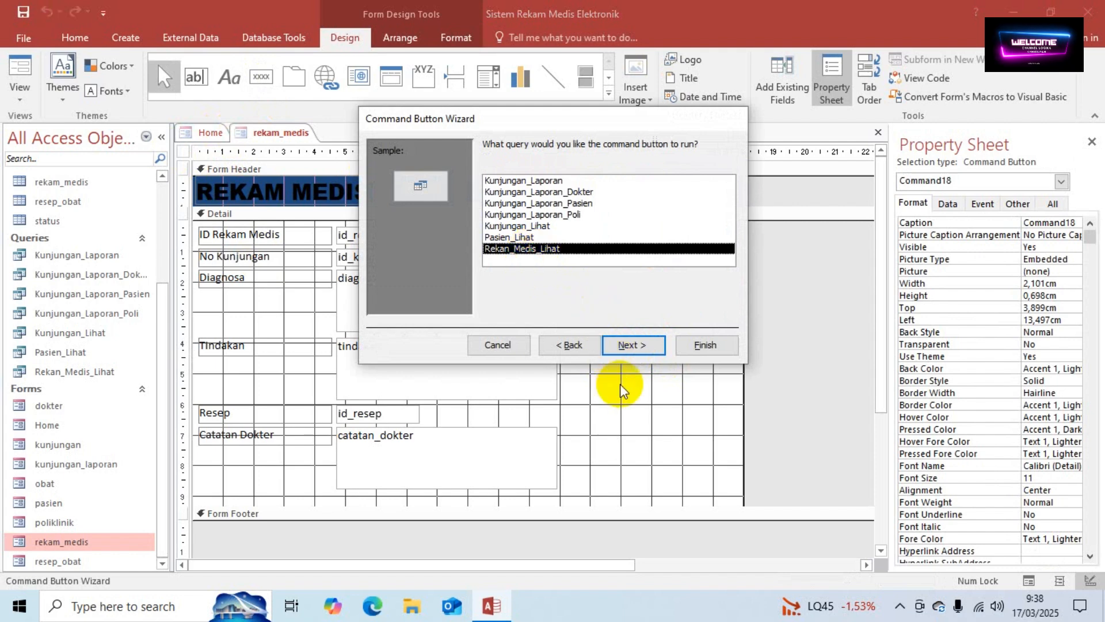
click(631, 345)
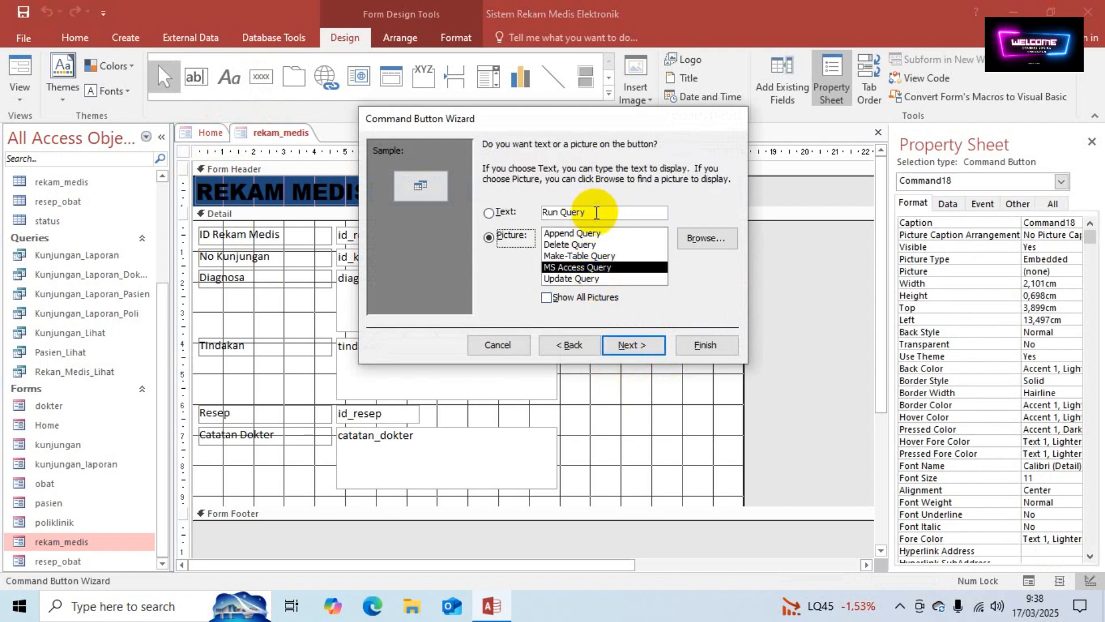
Give the new command button the text Lihat Data instead of a picture and finish the wizard
click(525, 214)
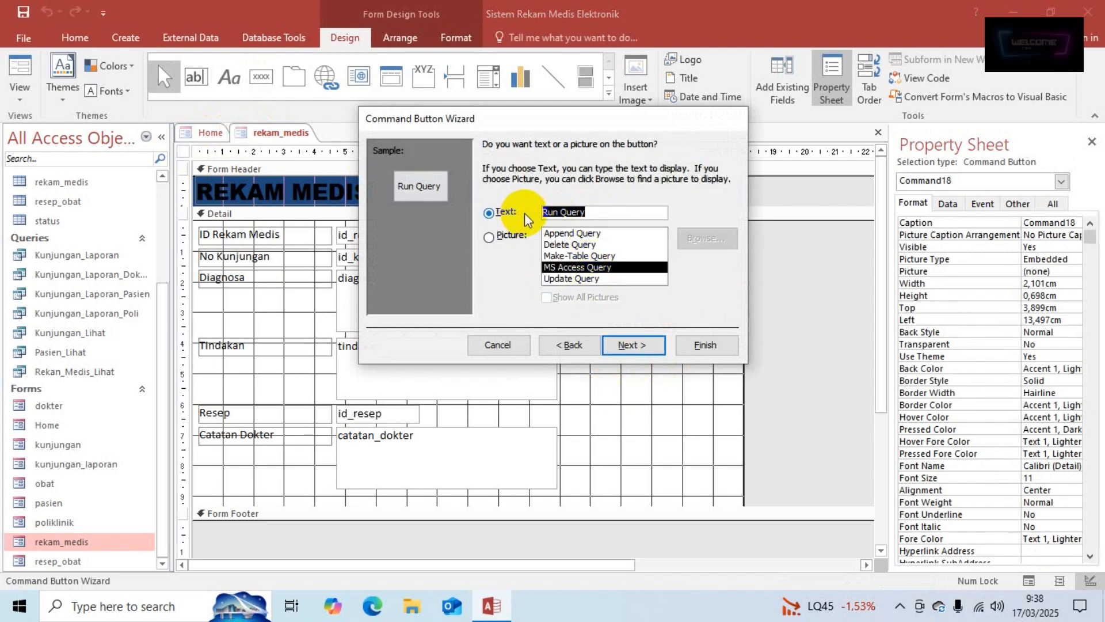
text(Lihat Data)
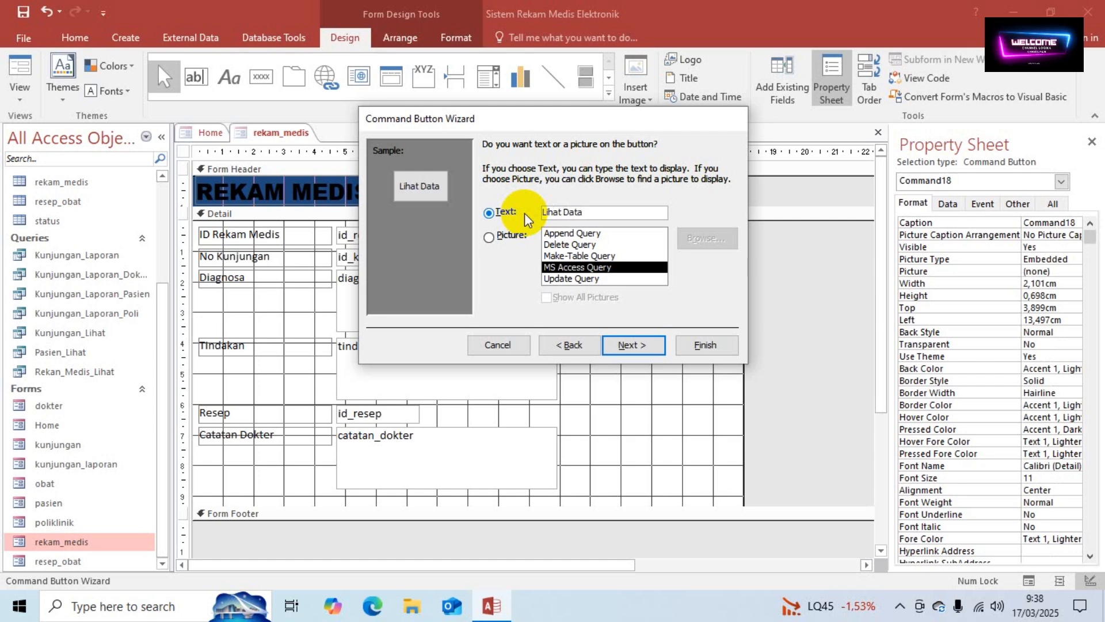
drag(520, 119, 443, 153)
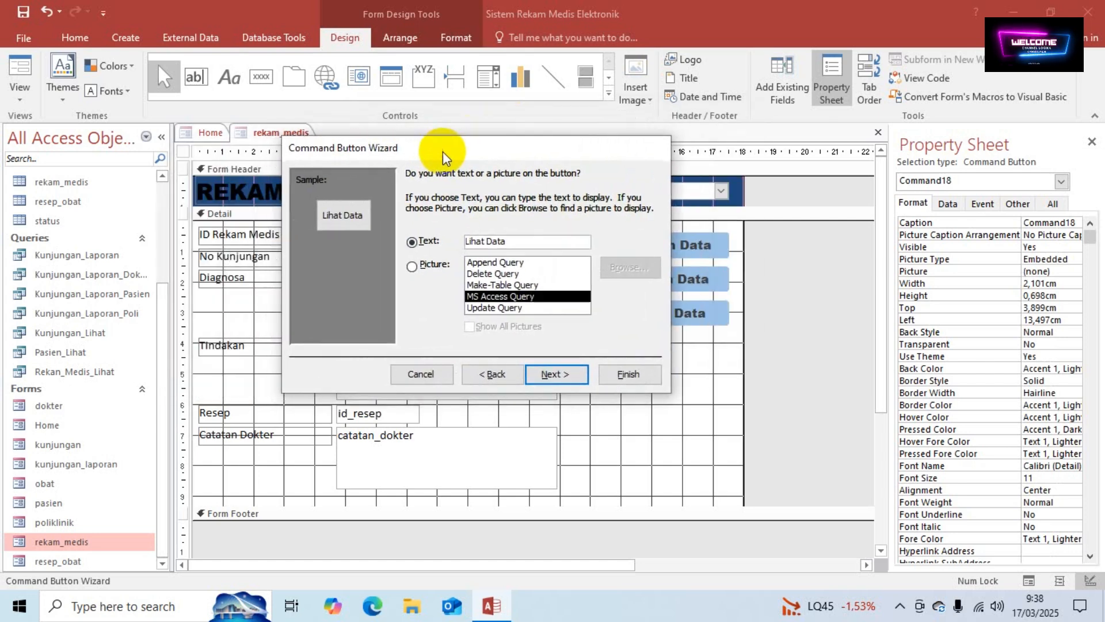
click(569, 375)
click(626, 375)
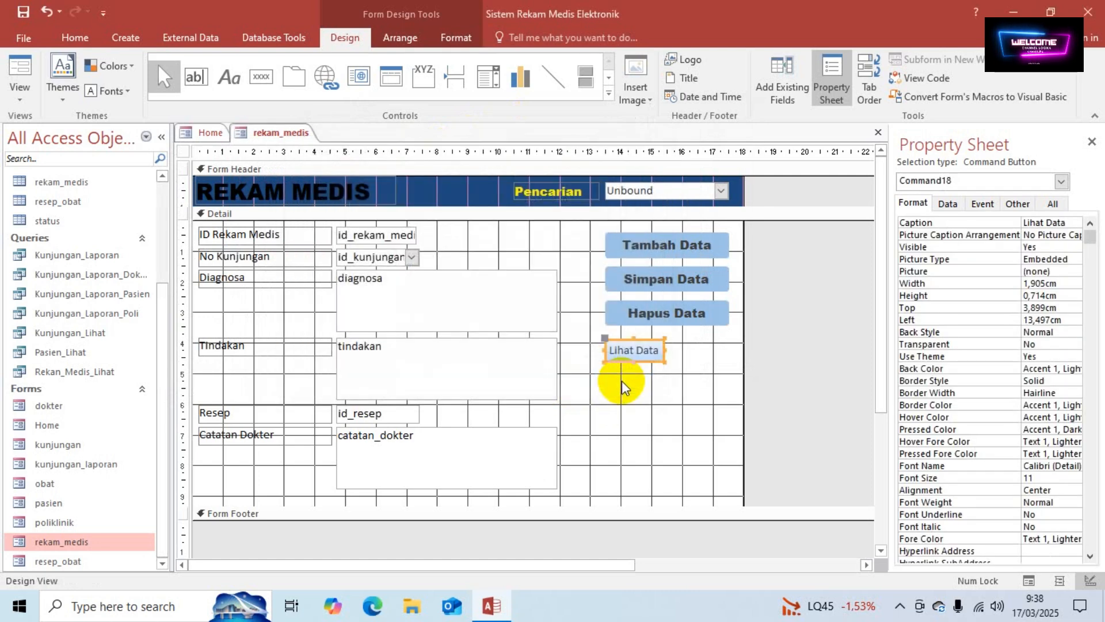
Format the Lihat Data button with bold Arial Black text and the light blue fill used on the other buttons
click(667, 315)
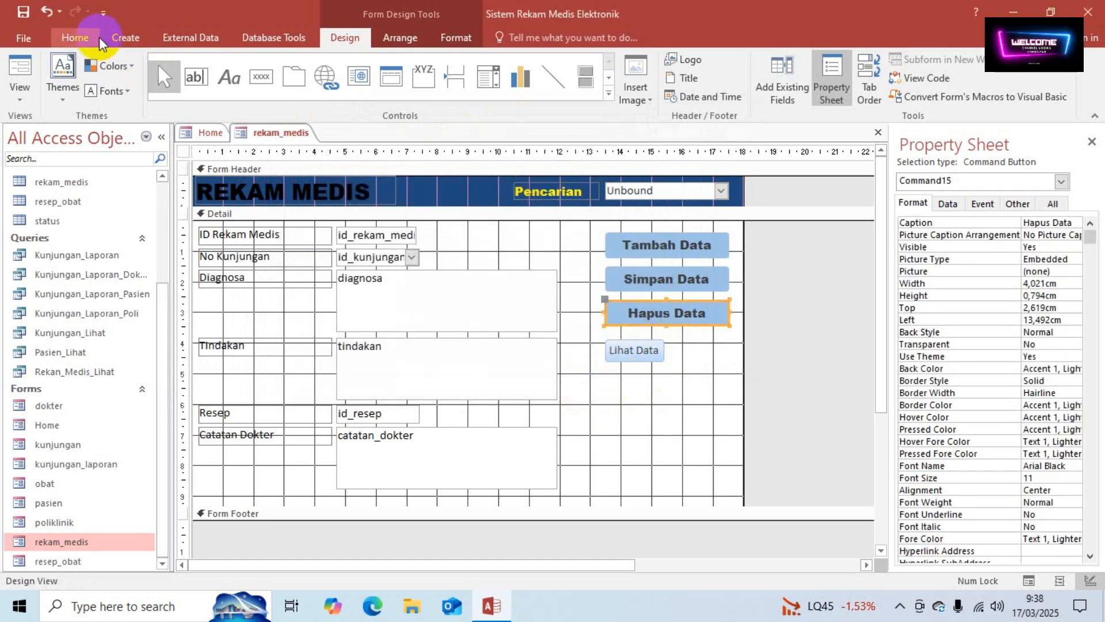
click(81, 38)
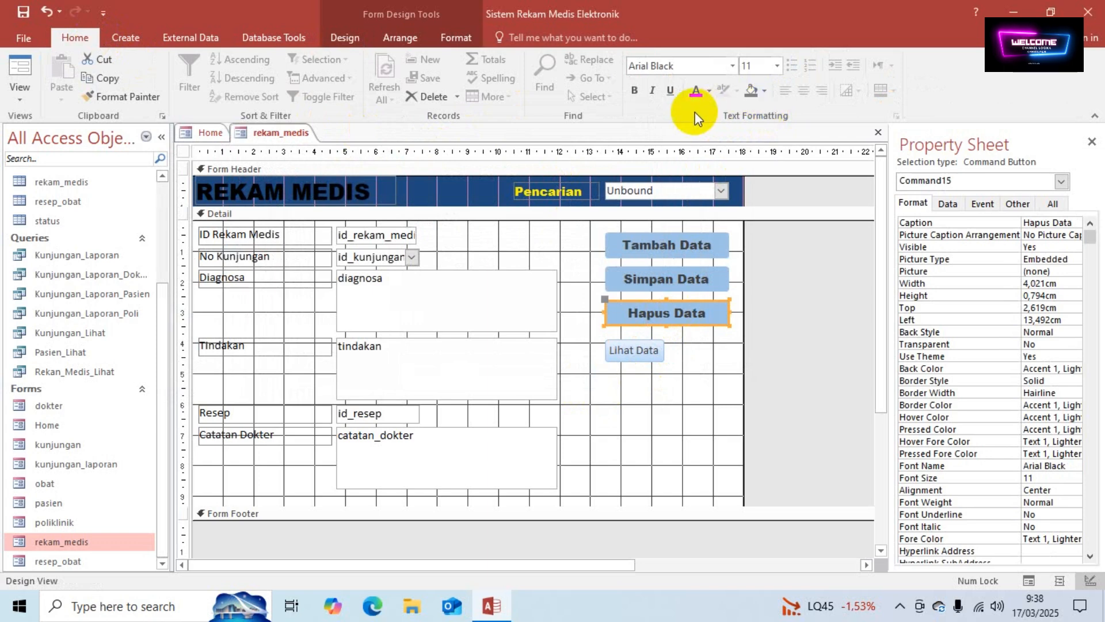
click(644, 347)
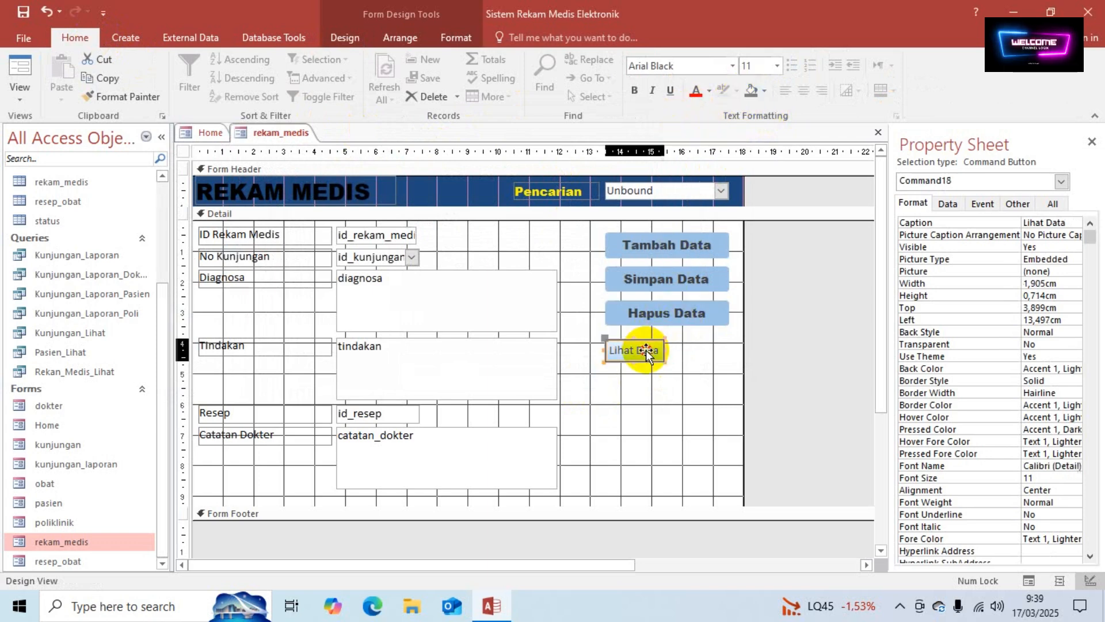
click(638, 96)
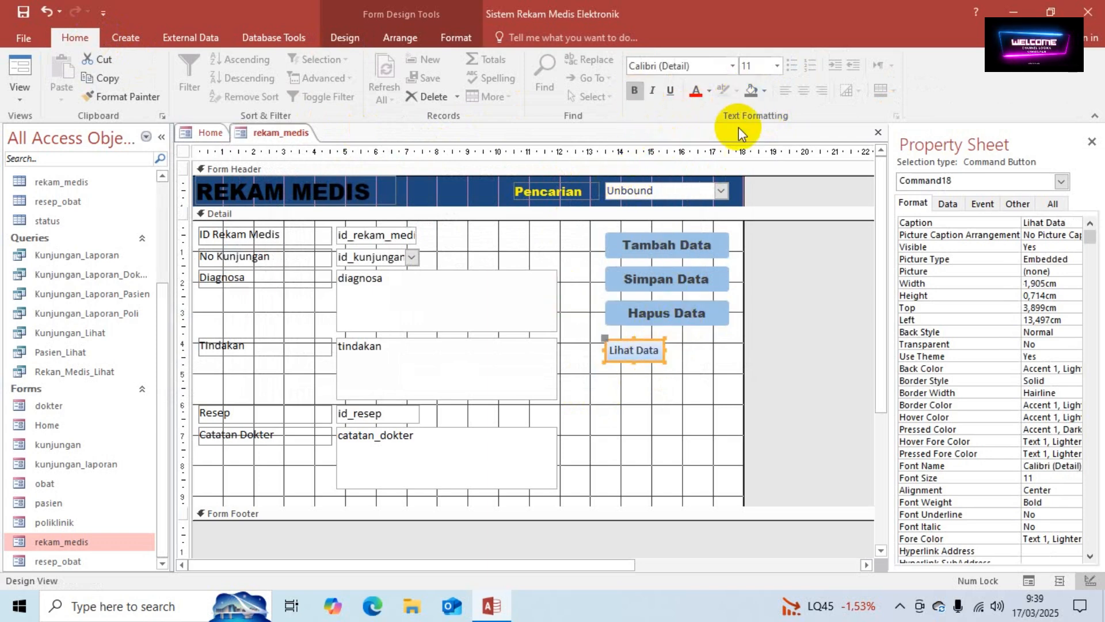
click(734, 66)
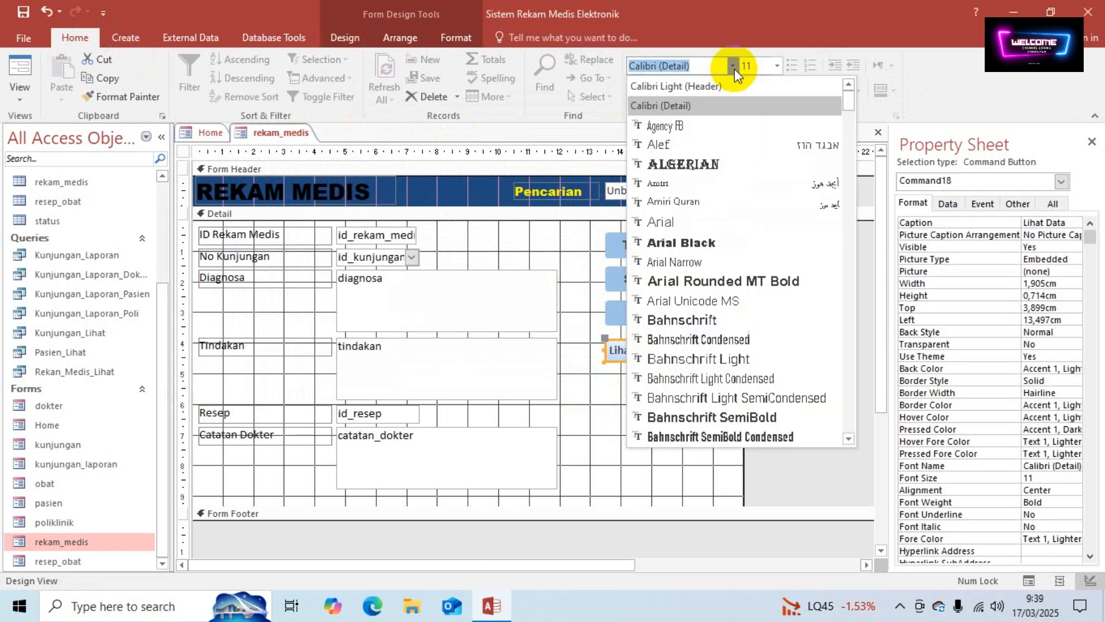
click(682, 244)
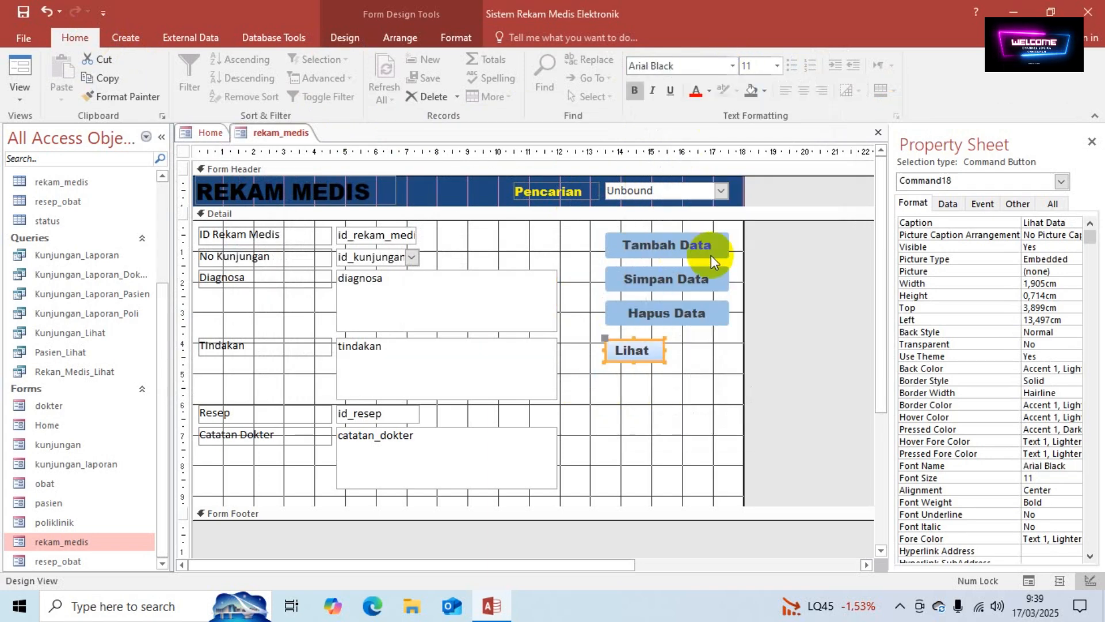
click(764, 90)
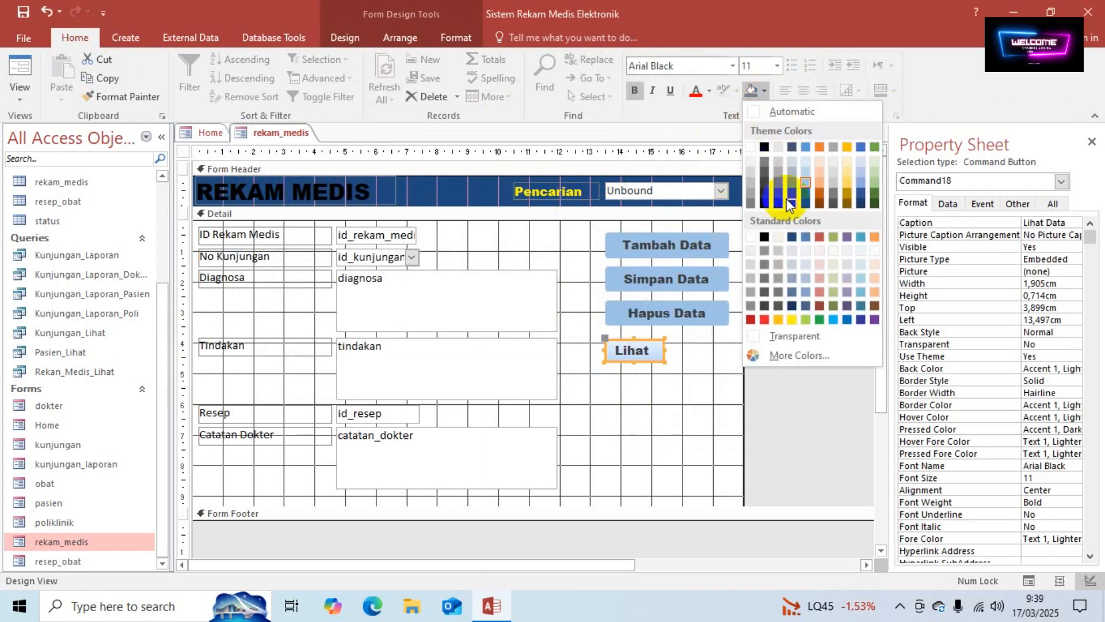
click(806, 184)
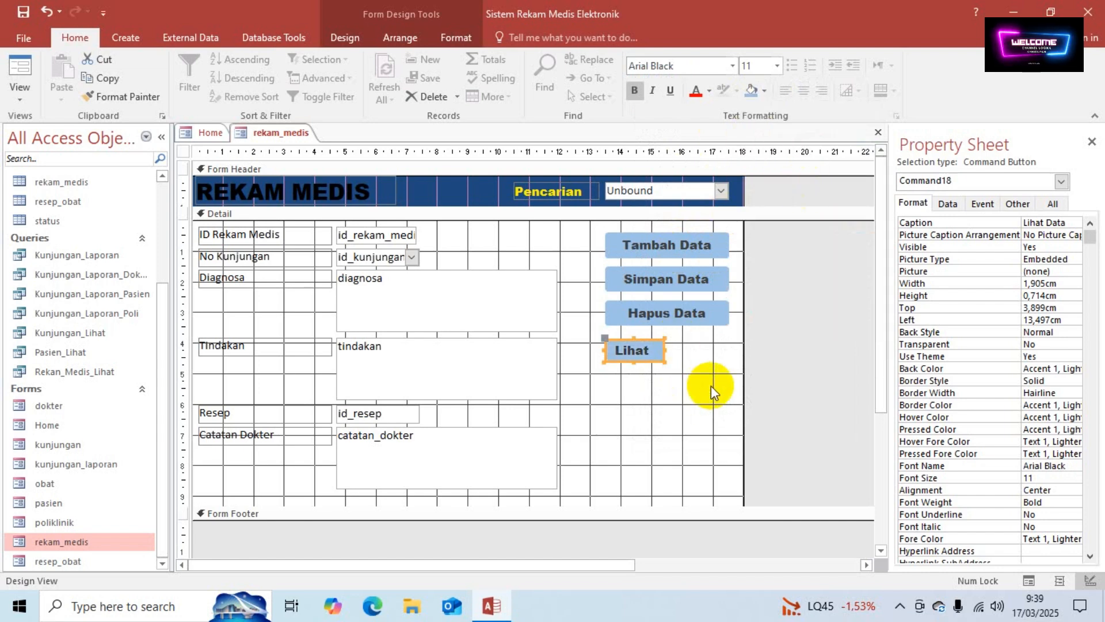
Move the Lihat Data button up close beneath Hapus Data and size it 4,021 cm wide and 0,794 cm high
key(Up)
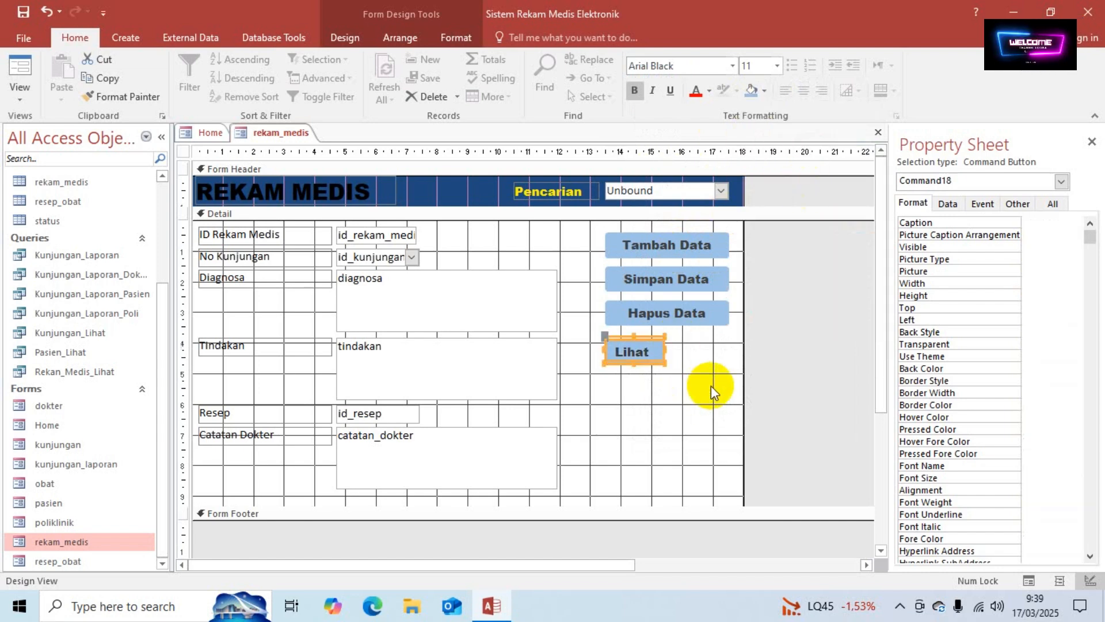
key(Up)
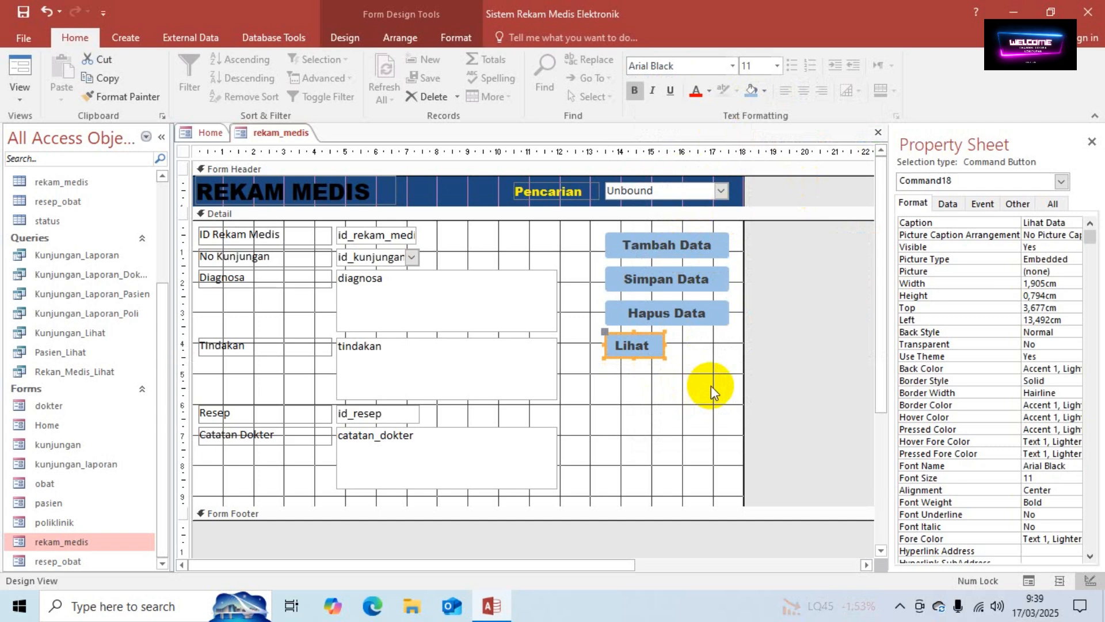
key(shift+Right)
key(shift+Right)
key(shift+Right)
key(shift+Right)
key(shift+Right)
key(shift+Right)
key(shift+Right)
key(shift+Right)
key(shift+Right)
key(shift+Right)
key(shift+Right)
key(shift+Right)
key(shift+Right)
key(shift+Right)
key(shift+Right)
key(shift+Right)
key(shift+Right)
key(shift+Right)
key(shift+Right)
key(shift+Right)
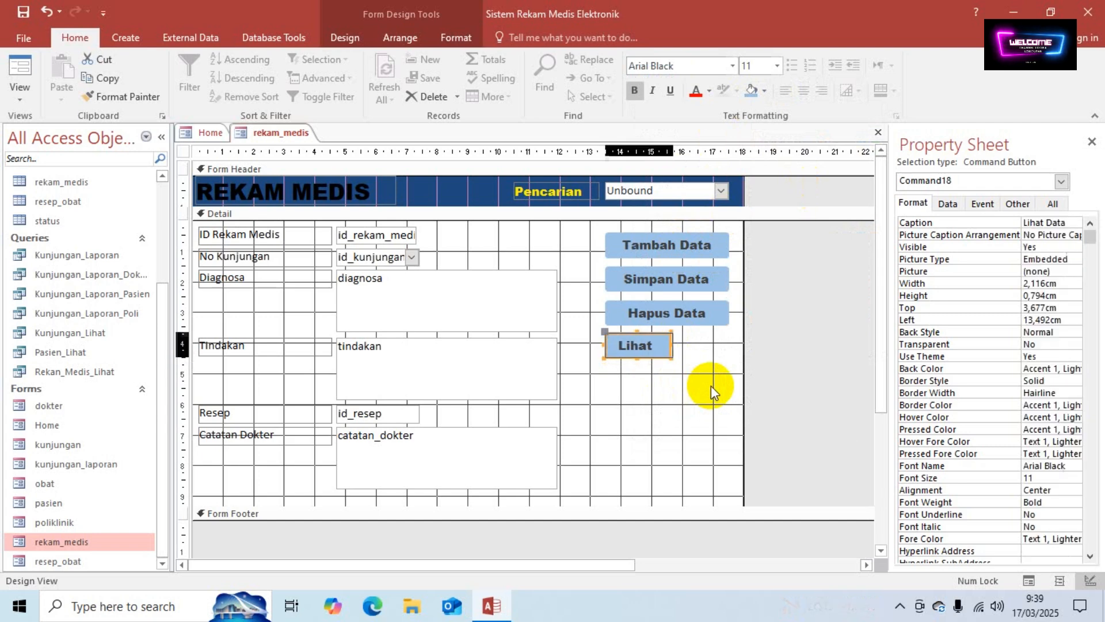
key(shift+Right)
key(shift+Right)
key(shift+Right)
key(shift+Right)
key(shift+Right)
key(shift+Right)
key(shift+Right)
key(shift+Right)
key(shift+Right)
key(shift+Right)
key(shift+Right)
key(shift+Right)
key(shift+Right)
key(shift+Right)
key(shift+Right)
key(shift+Right)
key(shift+Right)
key(shift+Right)
key(shift+Right)
key(shift+Right)
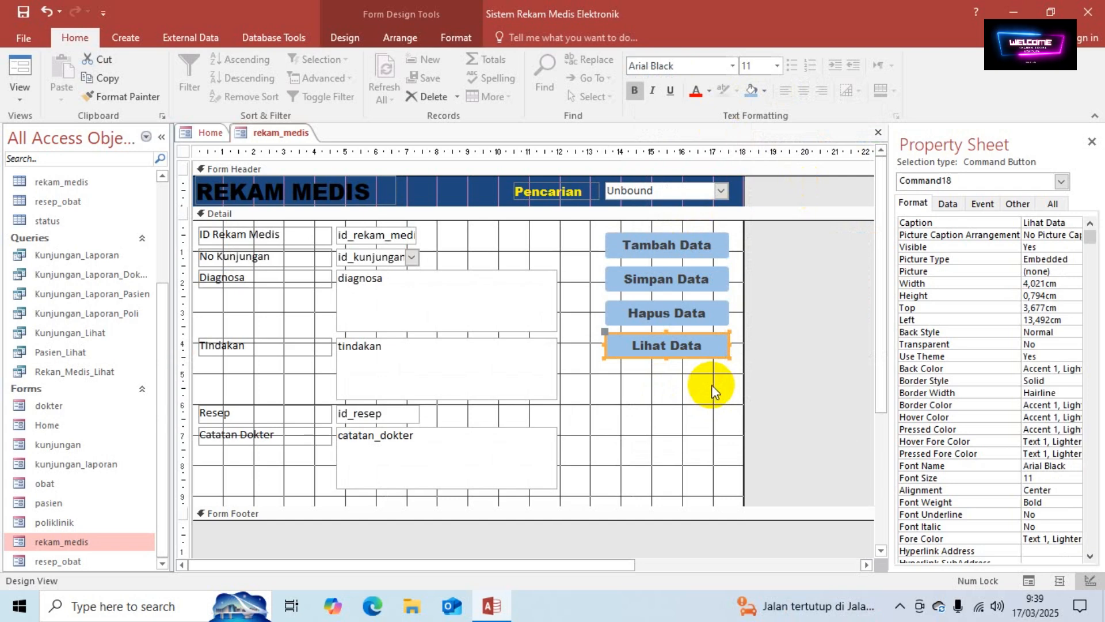
Save and close the rekam_medis form, and collapse the list of database objects
click(711, 384)
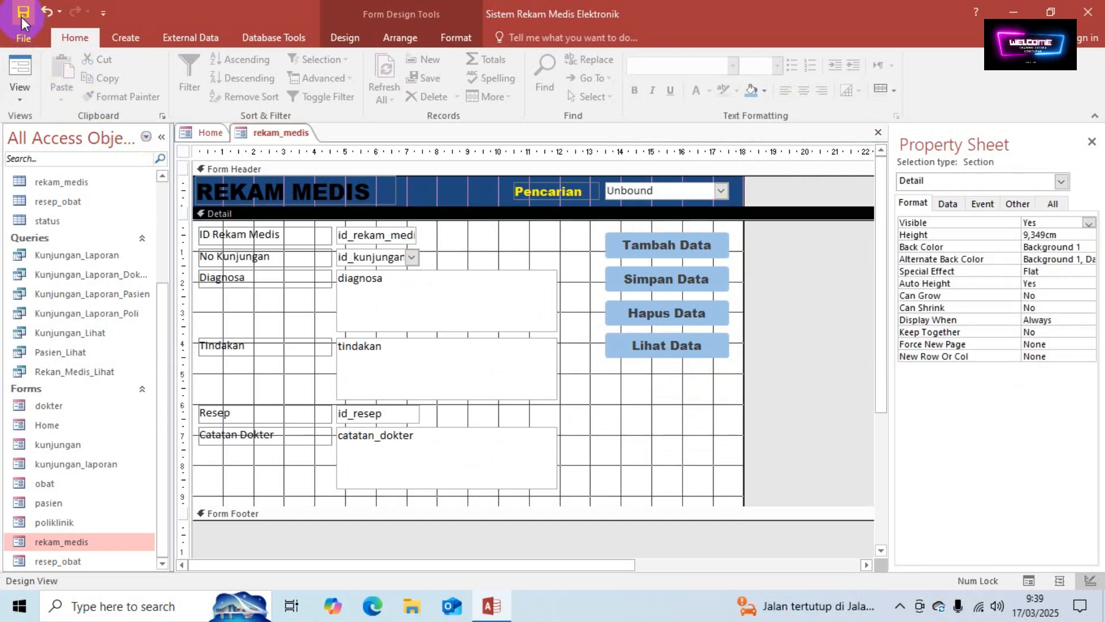
click(877, 131)
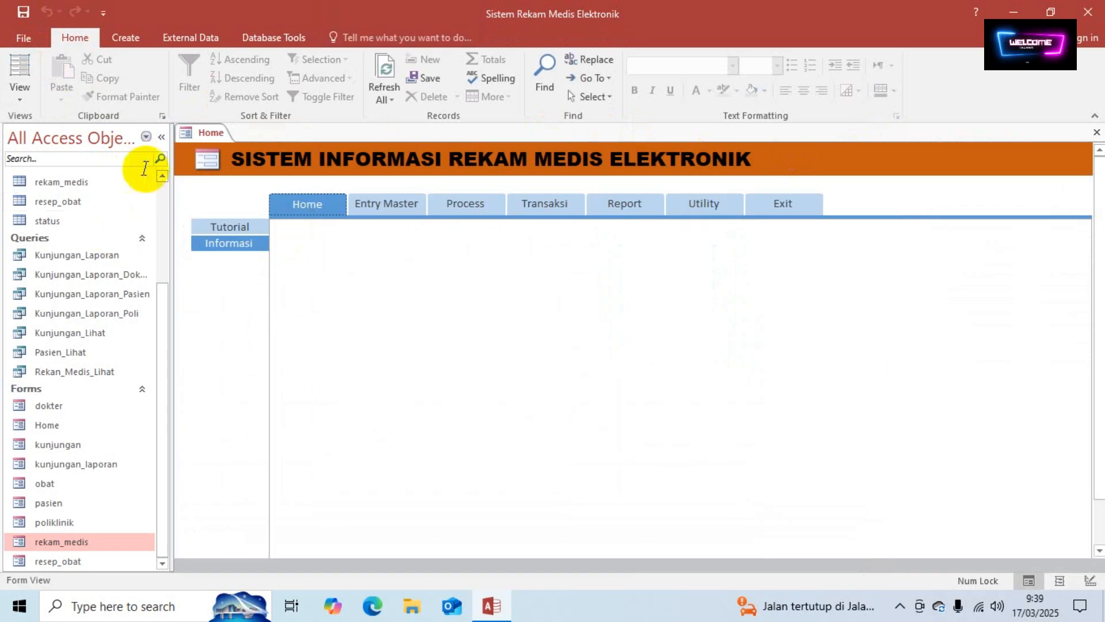
click(160, 137)
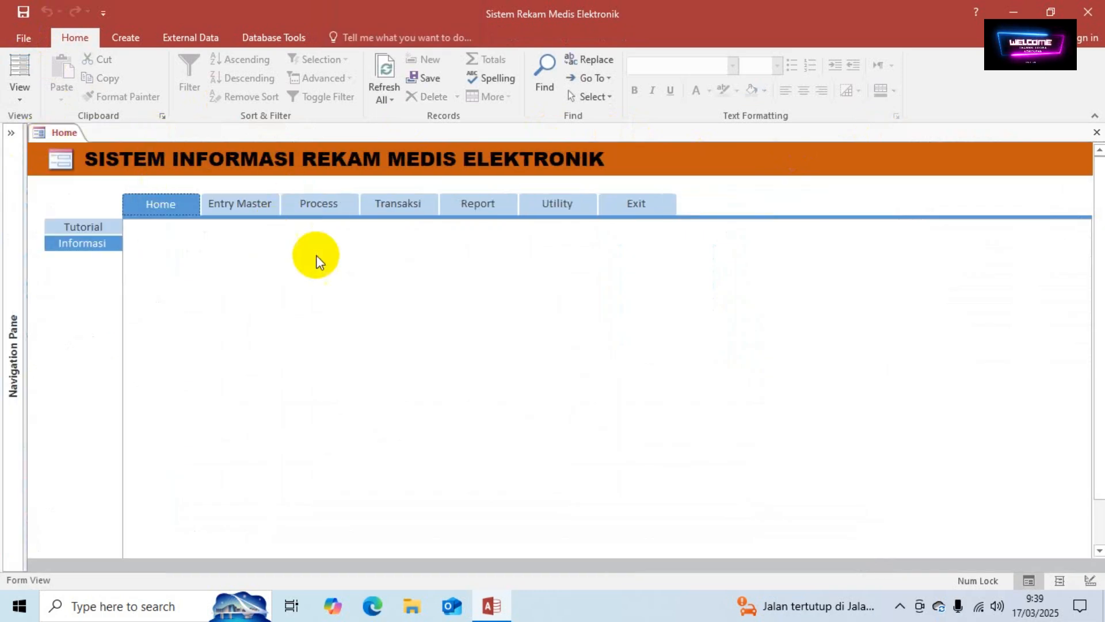
Run Lihat Data from the main form's Transaksi page and examine the listed medical record fields
click(396, 215)
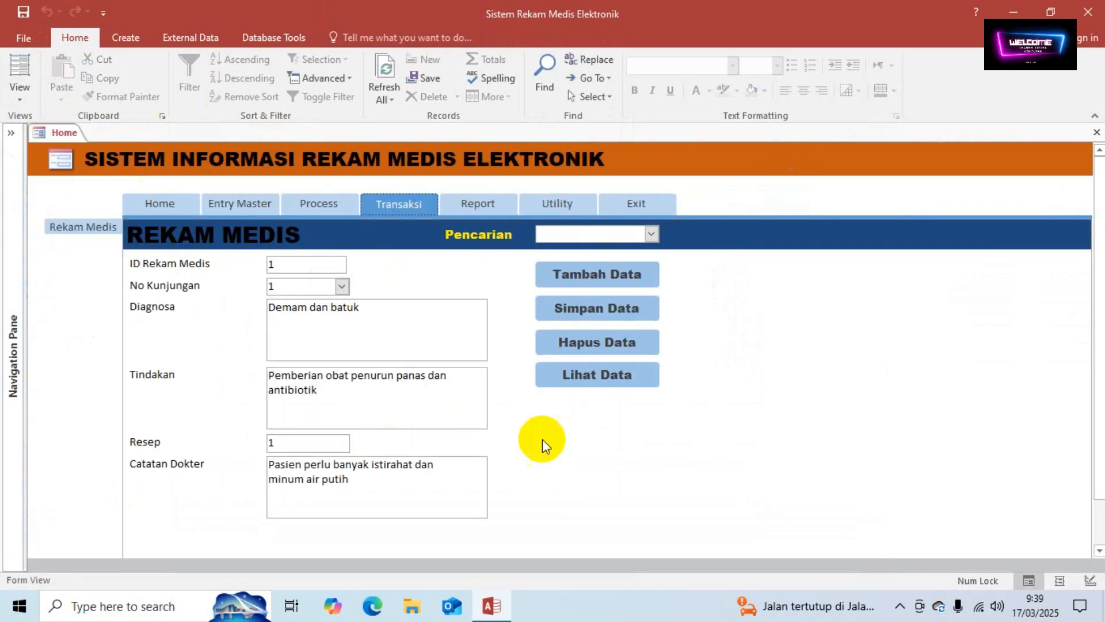
click(589, 382)
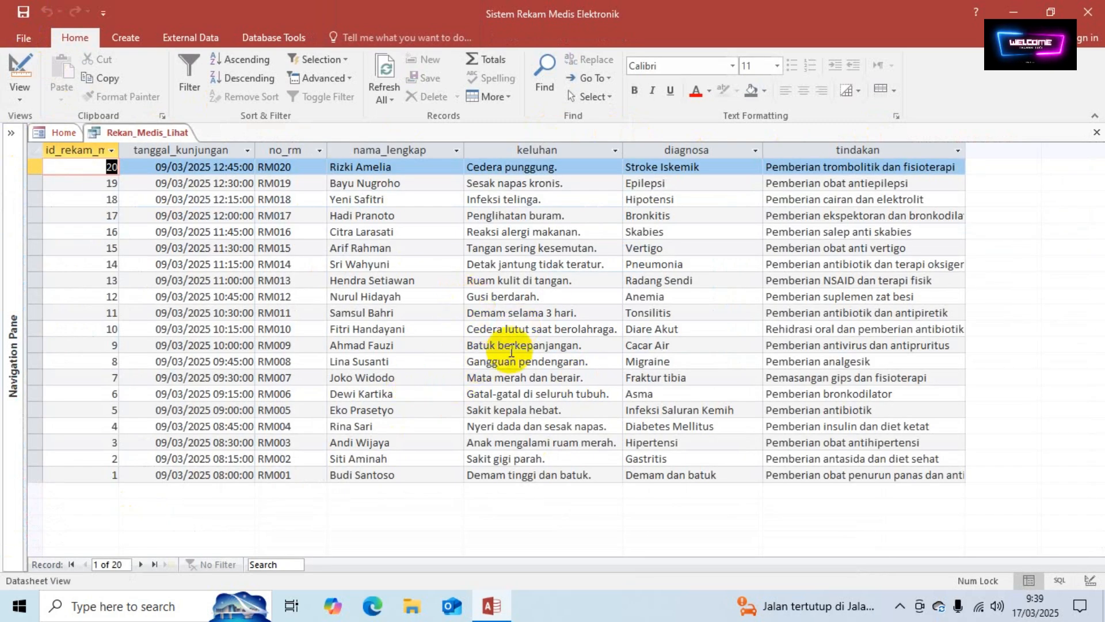
click(397, 360)
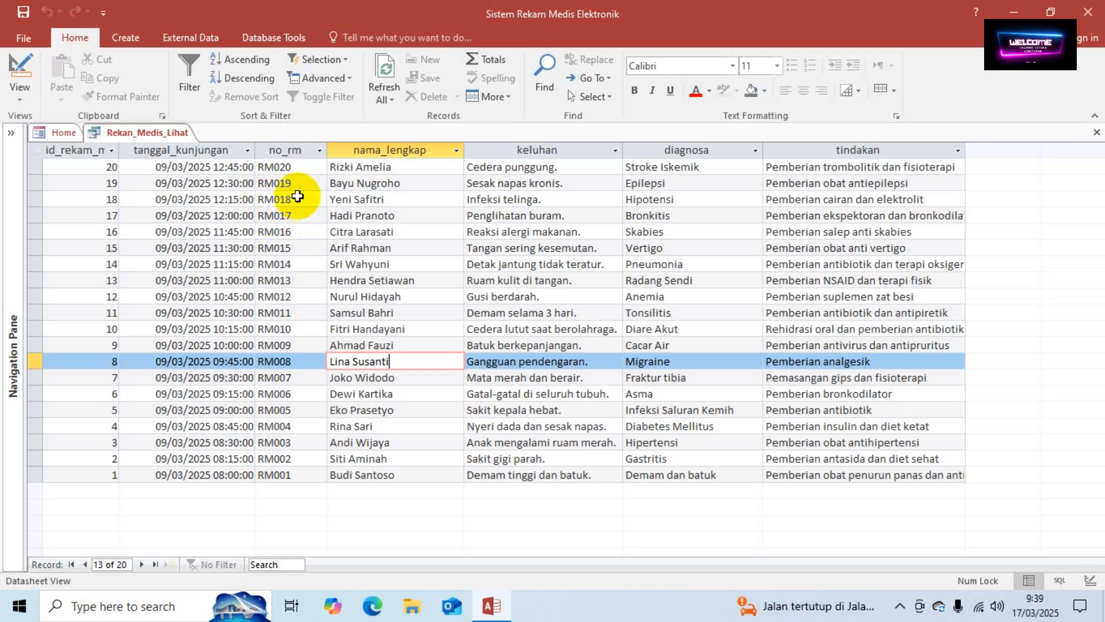
click(302, 167)
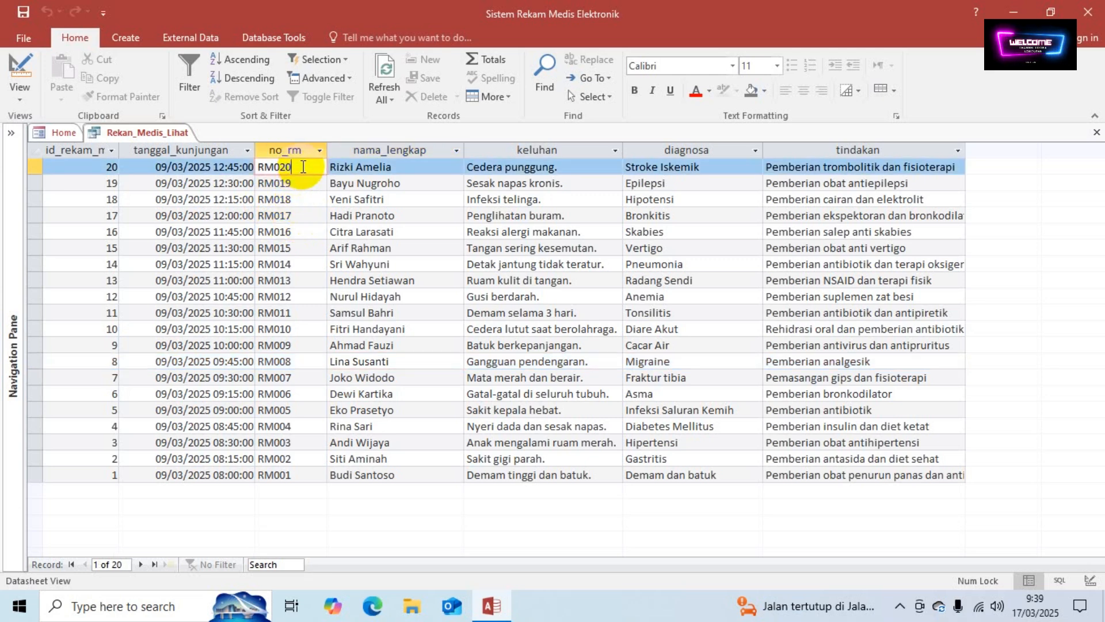
click(172, 168)
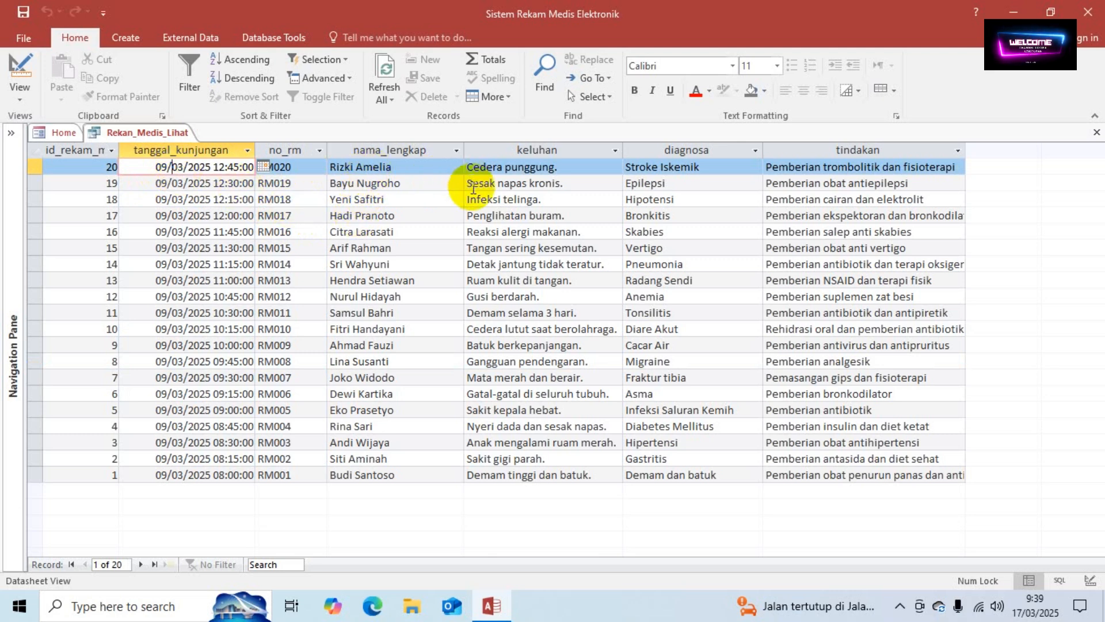
click(650, 168)
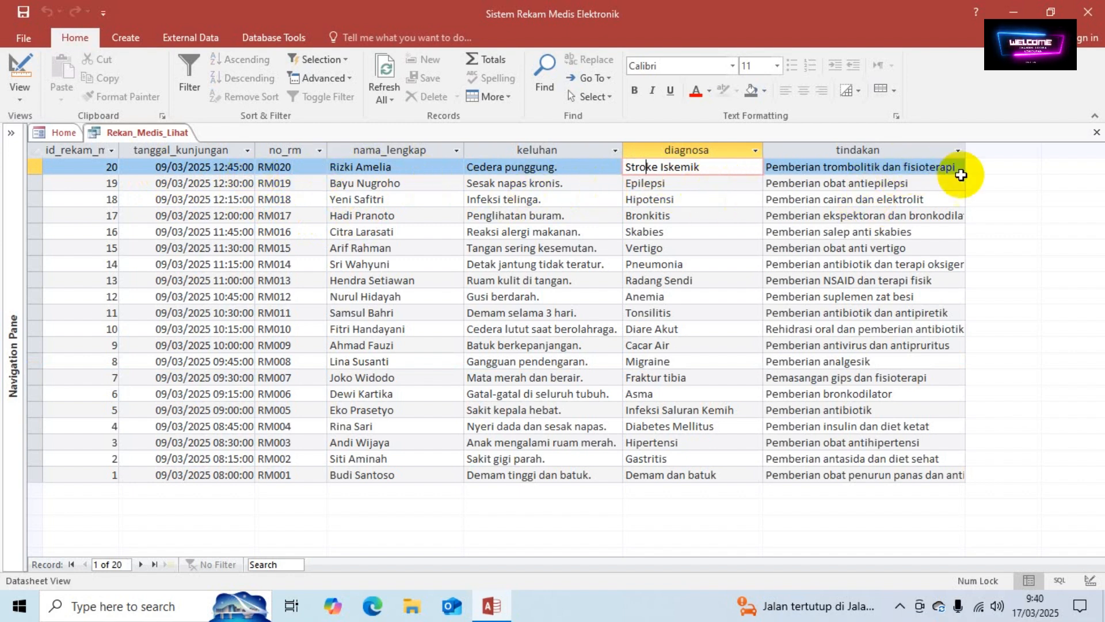
Widen the tindakan column slightly in the Rekan_Medis_Lihat datasheet and save the query
drag(969, 152, 982, 152)
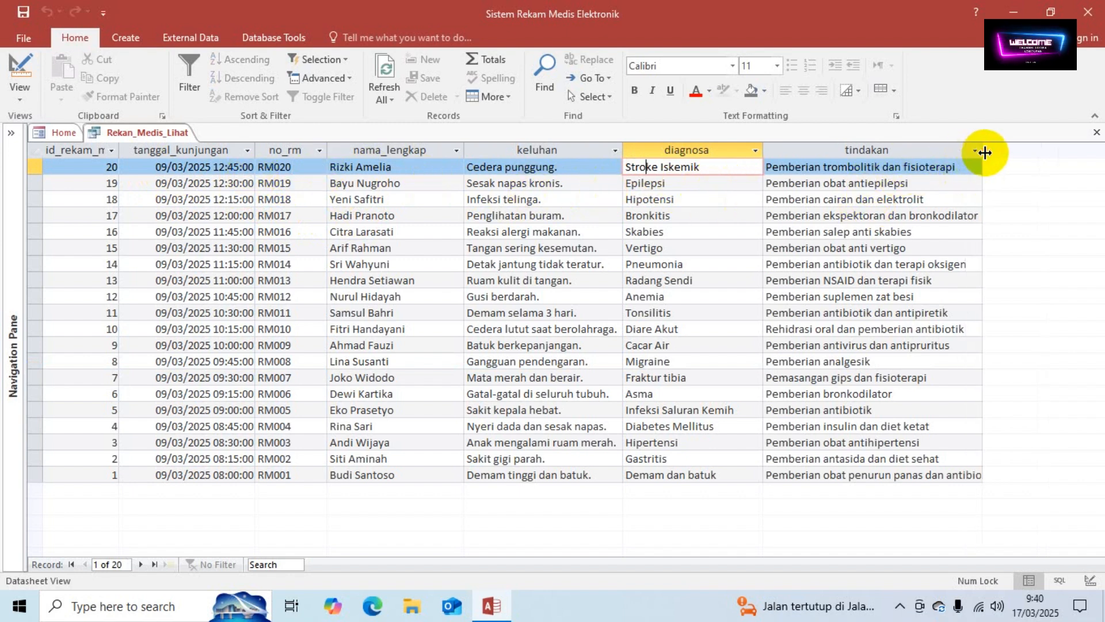
click(24, 13)
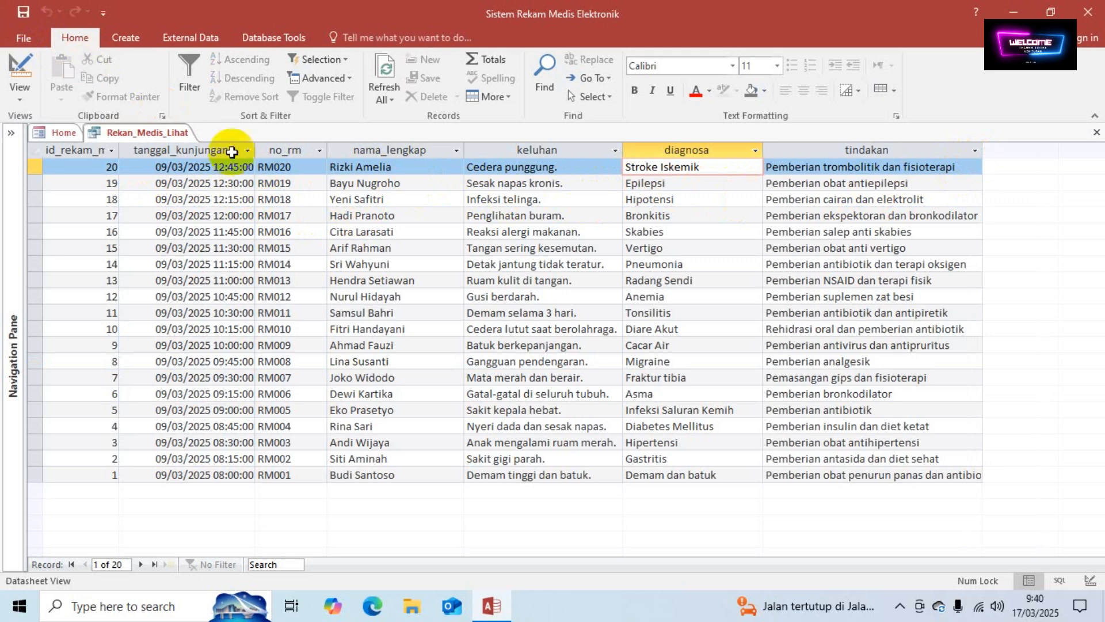
Open the Rekan_Medis_Lihat query in Design View and add the catatan_dokter field from rekam_medis after tindakan
click(17, 96)
click(35, 195)
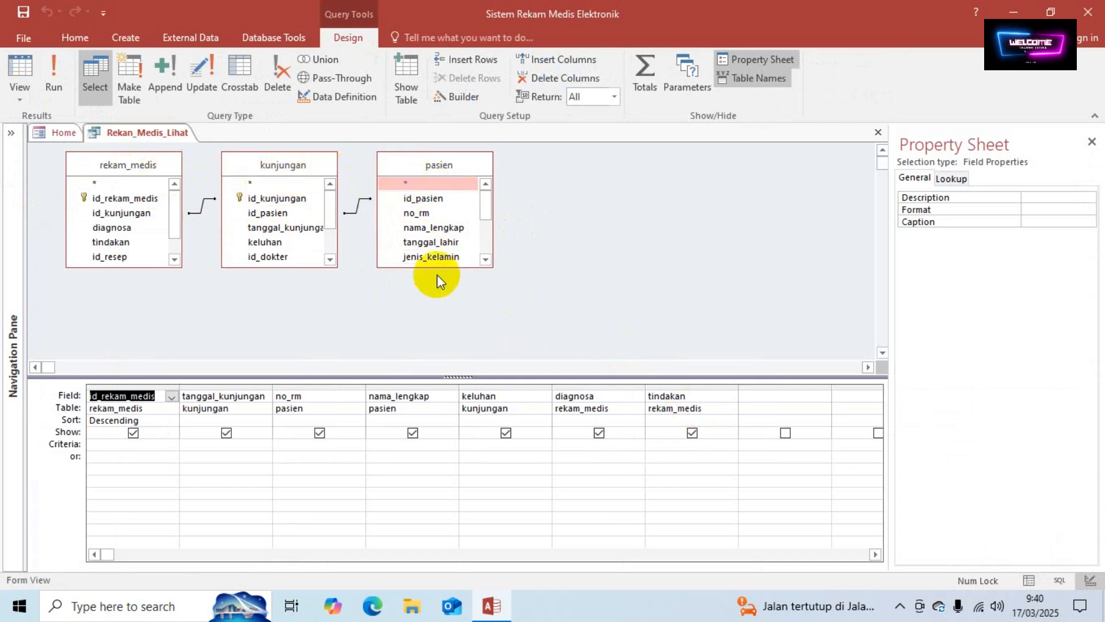
click(175, 260)
click(175, 260)
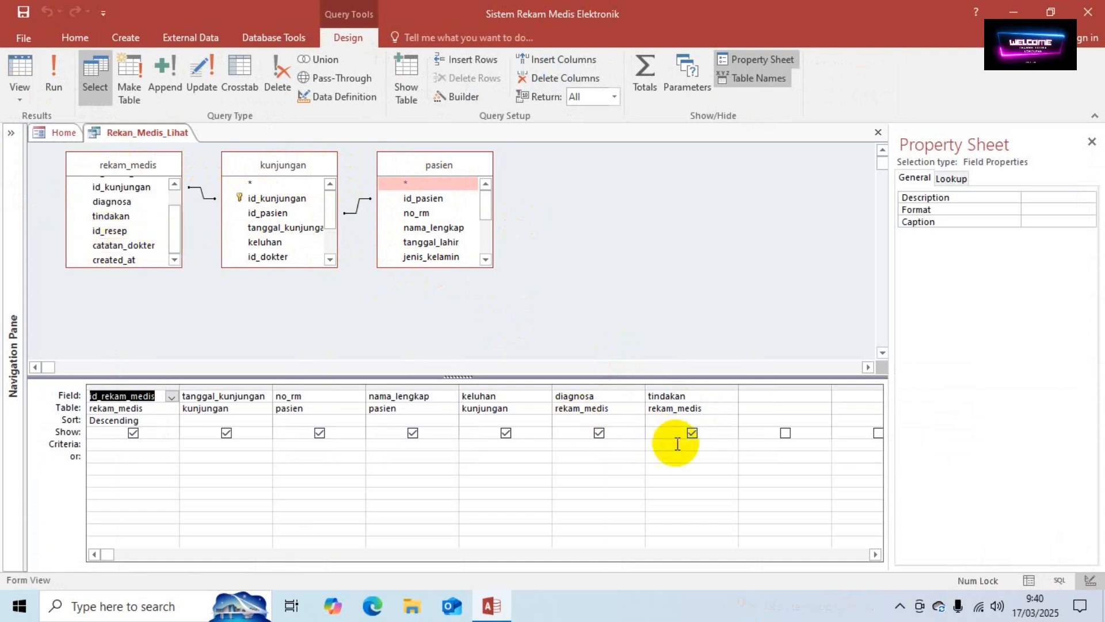
drag(132, 252, 765, 426)
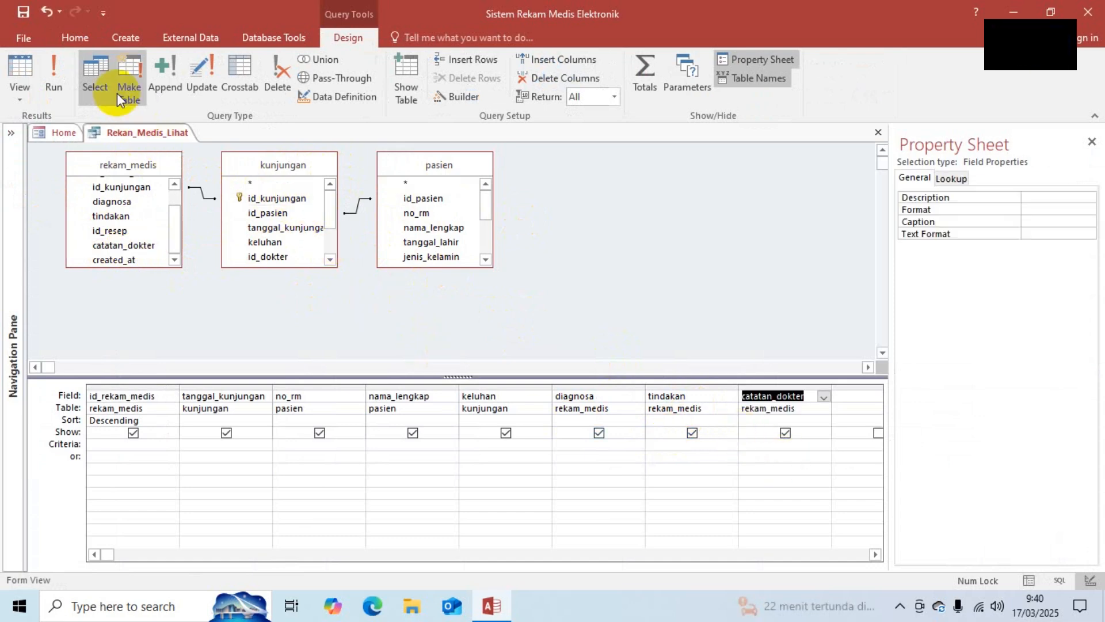
Run the query and widen the catatan_dokter column in its datasheet
click(55, 78)
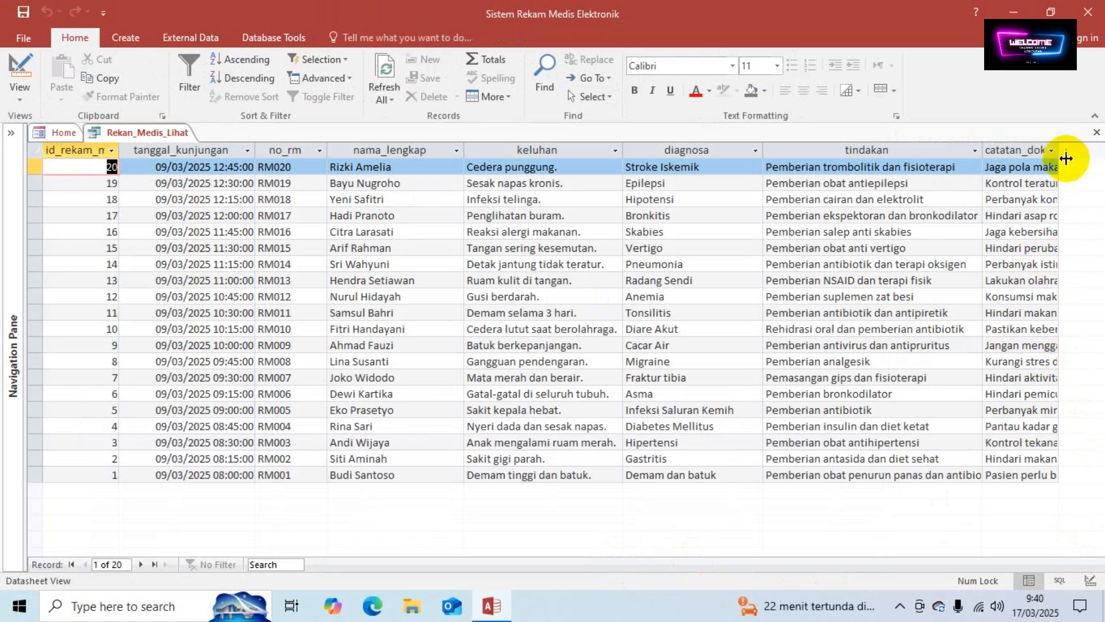
drag(1058, 151, 1099, 158)
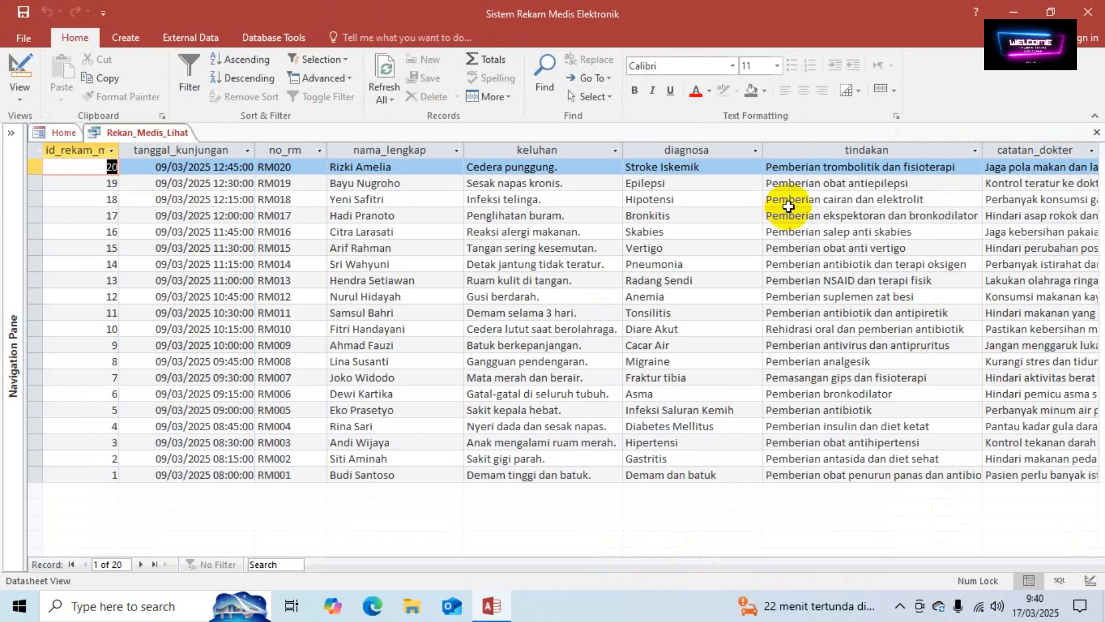
key(Tab)
key(Tab)
key(Tab)
key(Tab)
key(Tab)
key(Tab)
key(Tab)
key(Tab)
key(Tab)
key(Tab)
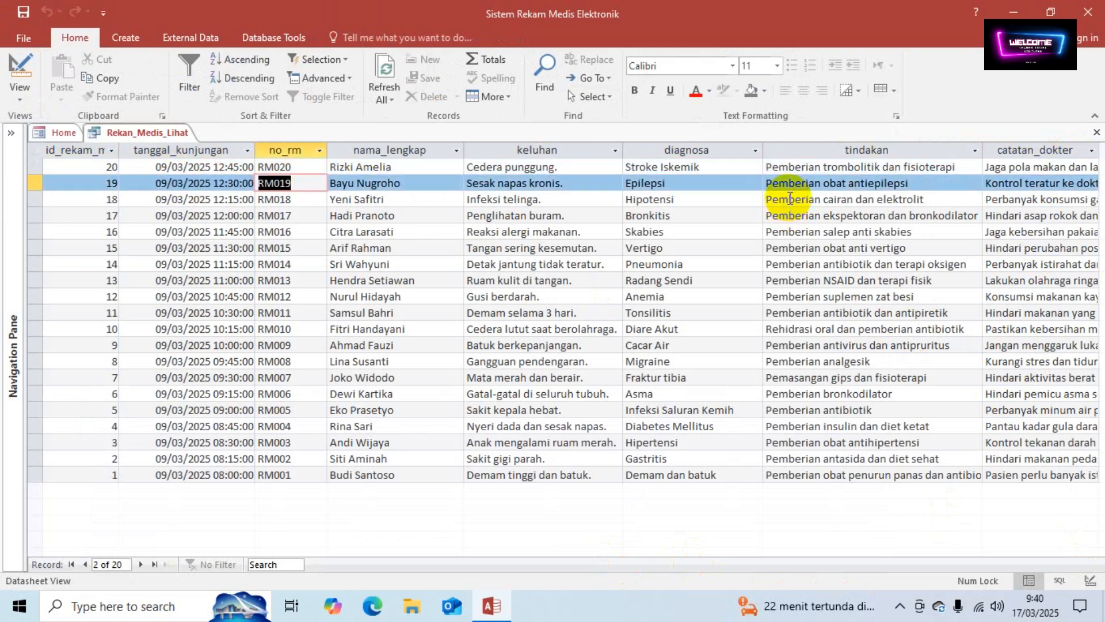
key(Tab)
key(F2)
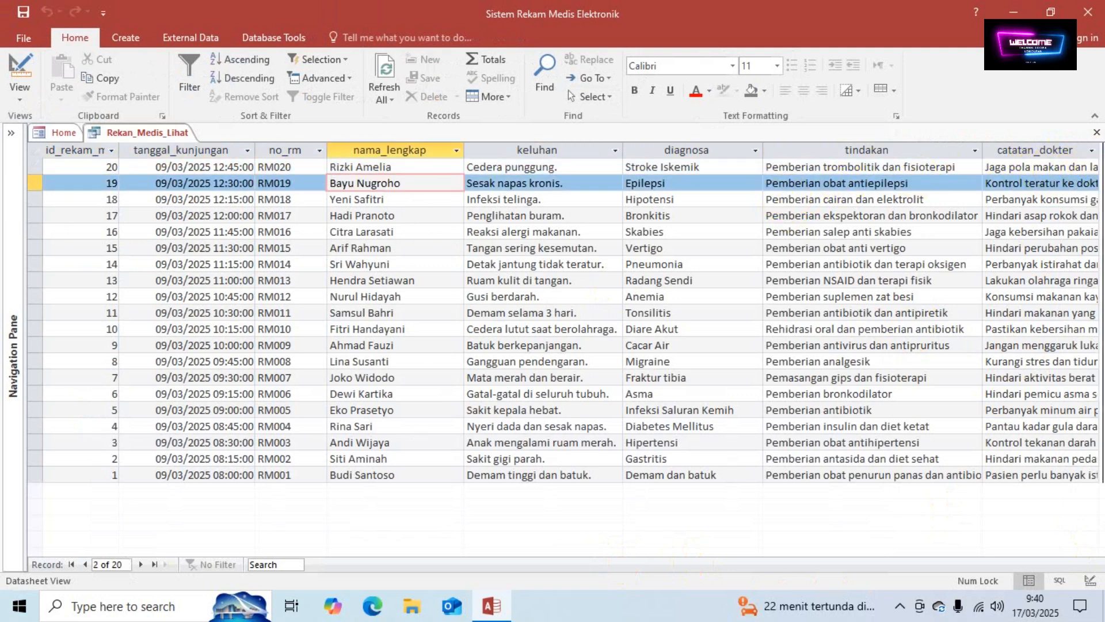
key(F2)
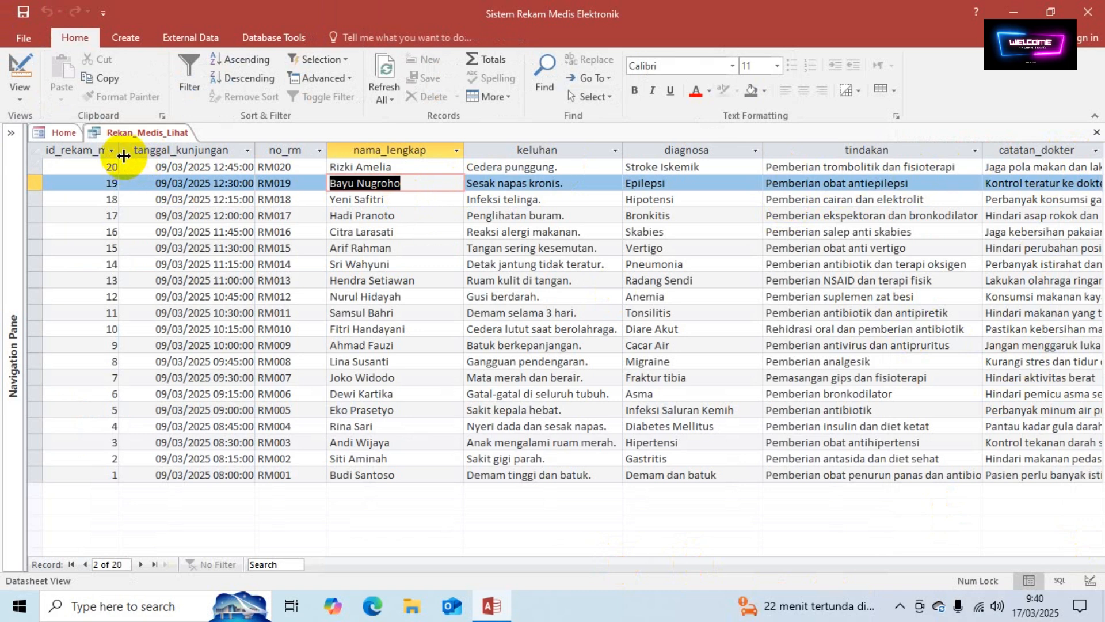
Narrow the id_rekam_medis column and use the freed space to widen the catatan_dokter column further
drag(123, 156, 93, 153)
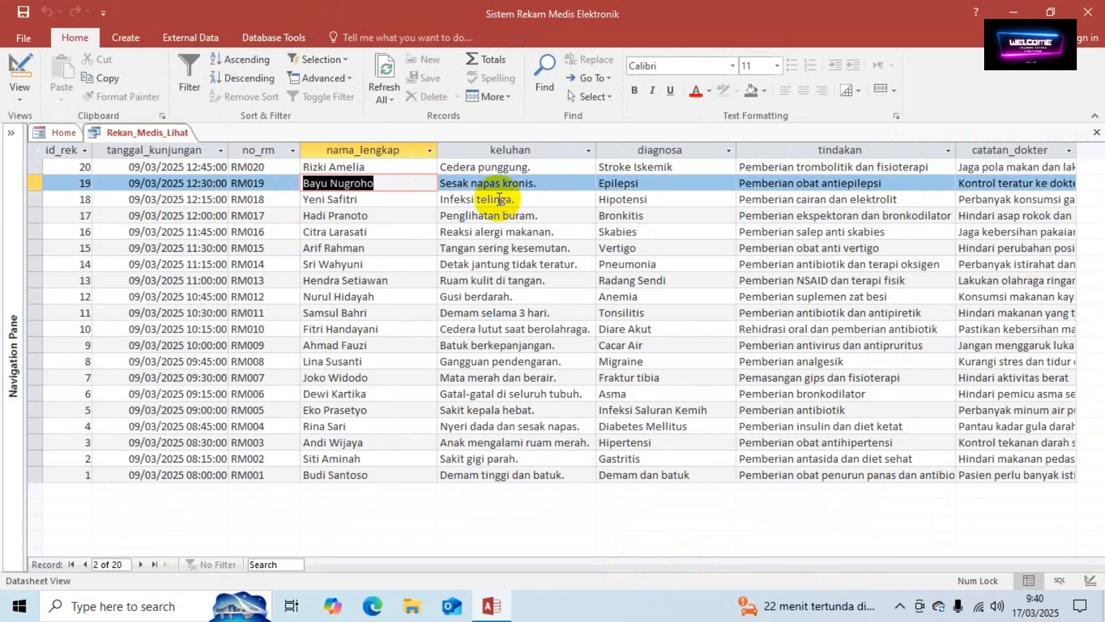
drag(1075, 155, 1098, 153)
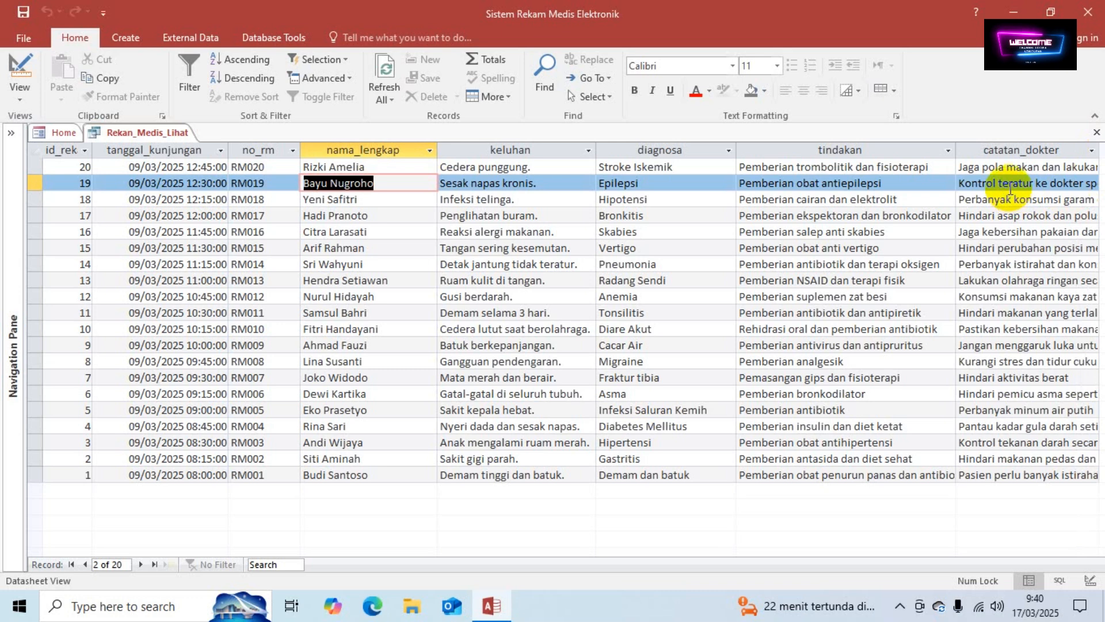
click(1009, 185)
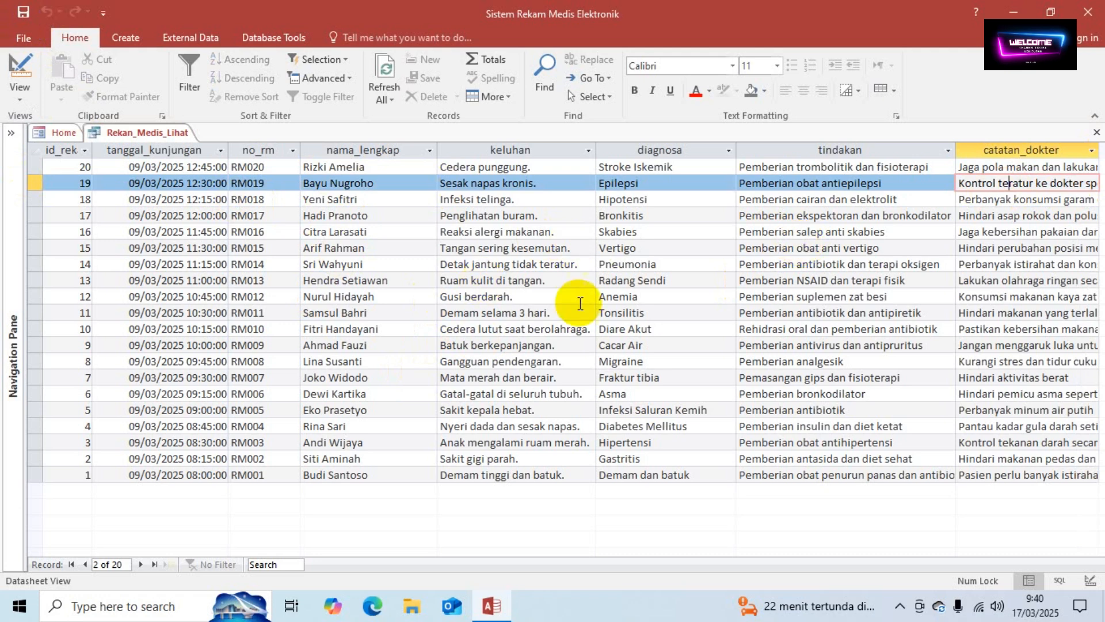
click(793, 214)
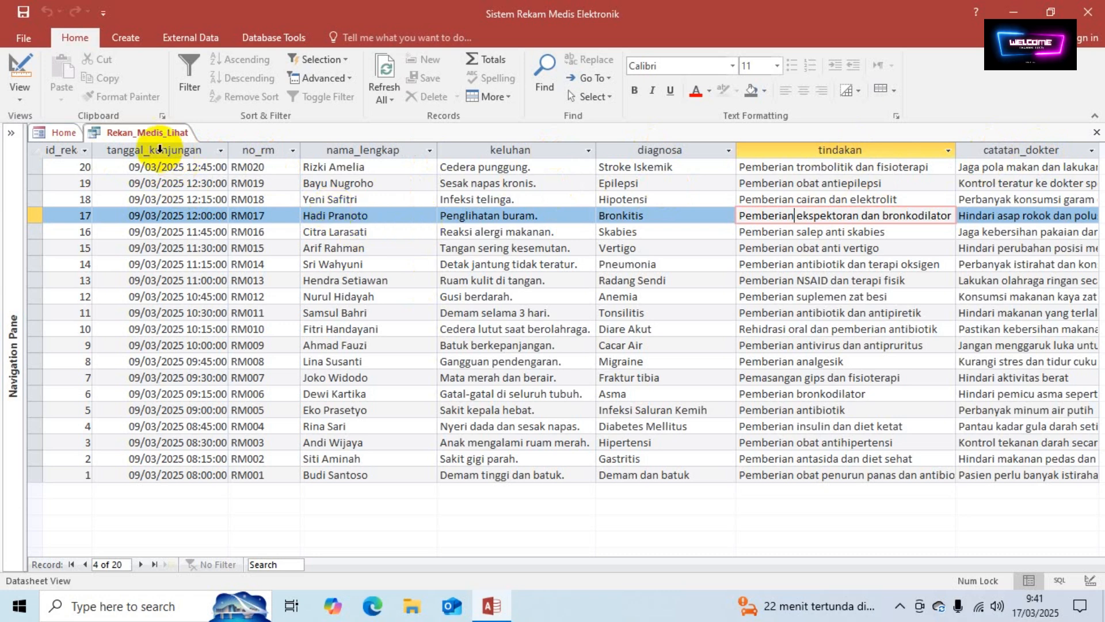
Open the Rekan_Medis_Lihat query in Design View and caption id_rekam_medis as ID and tanggal_kunjungan as TANGGAL
right_click(152, 135)
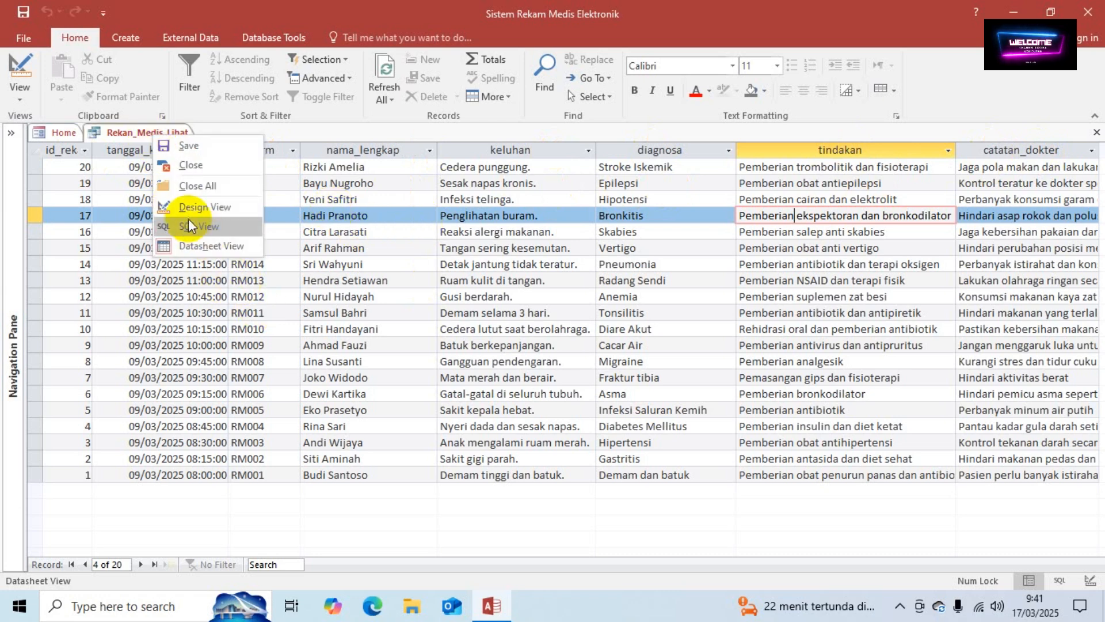
click(183, 208)
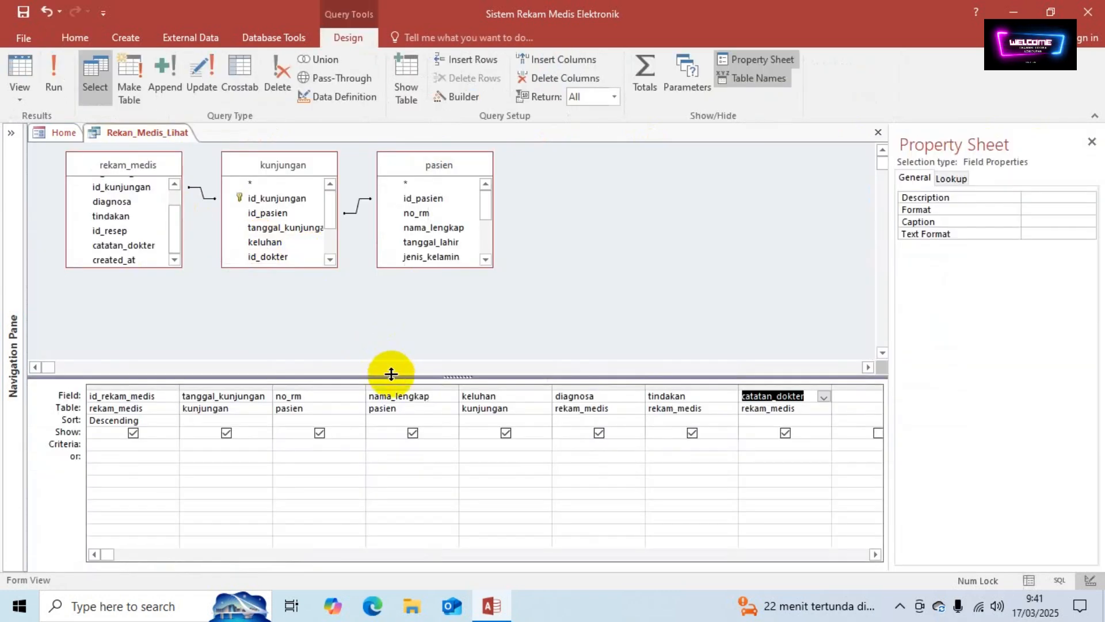
drag(390, 375, 390, 315)
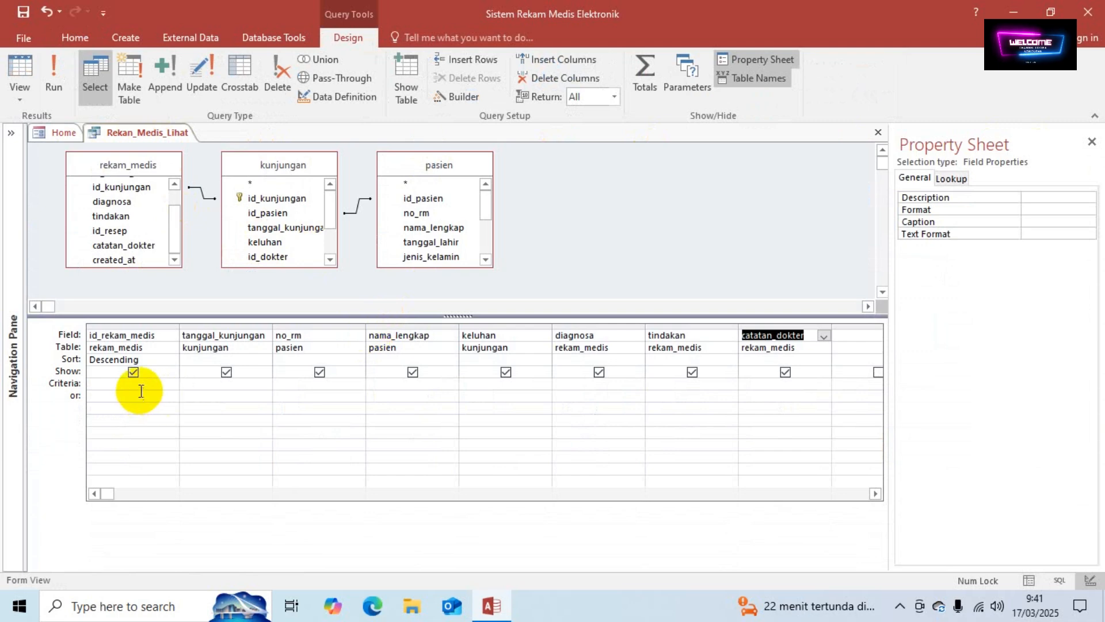
click(120, 336)
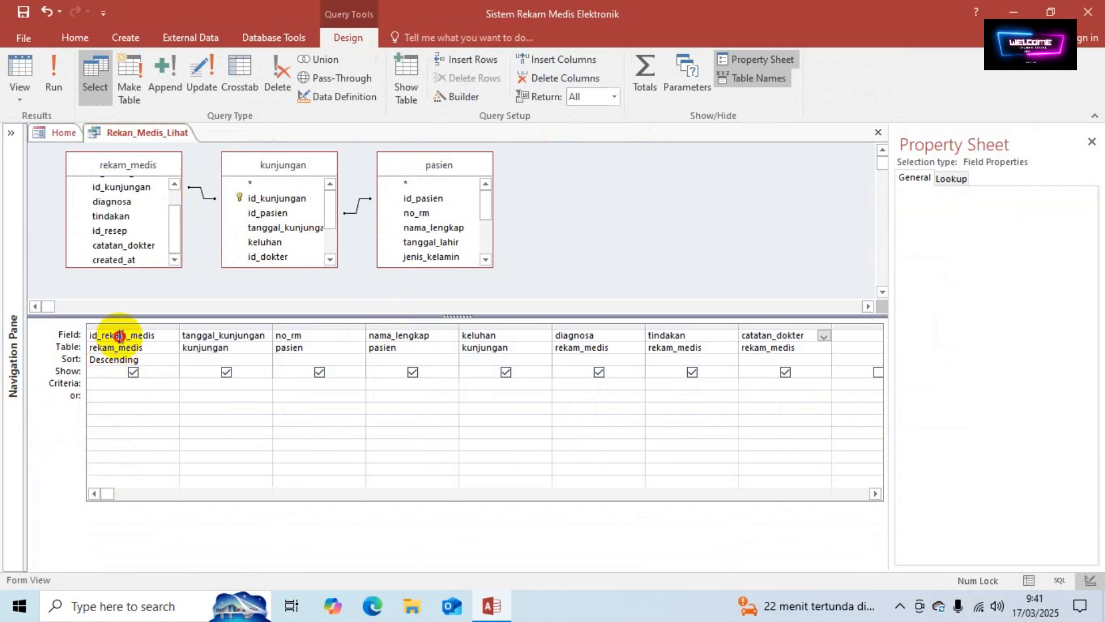
click(1036, 221)
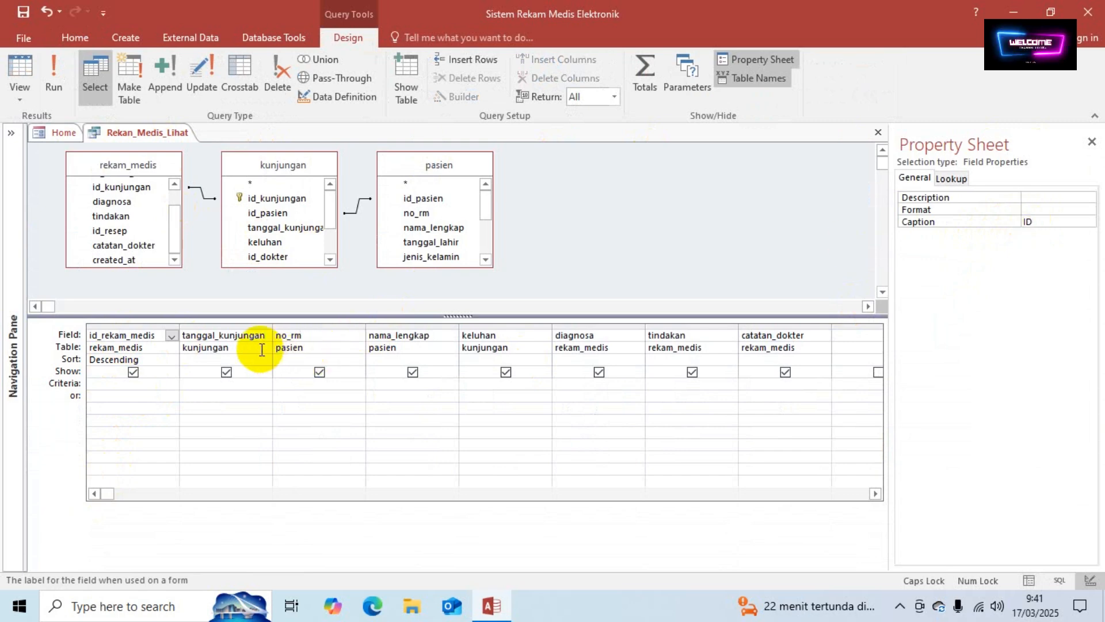
click(245, 335)
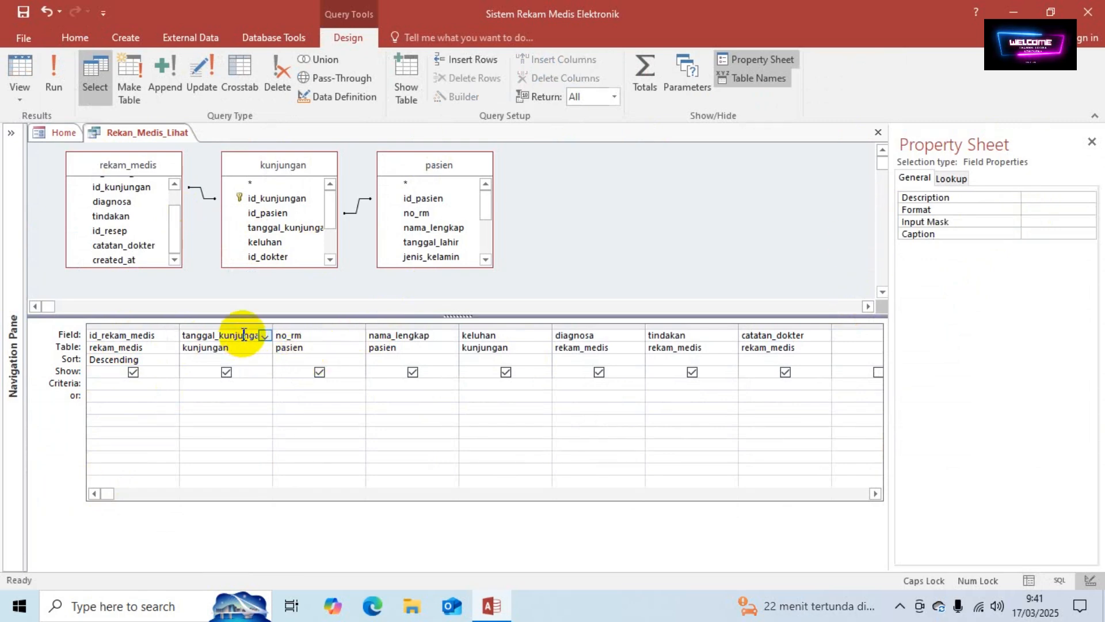
click(1041, 234)
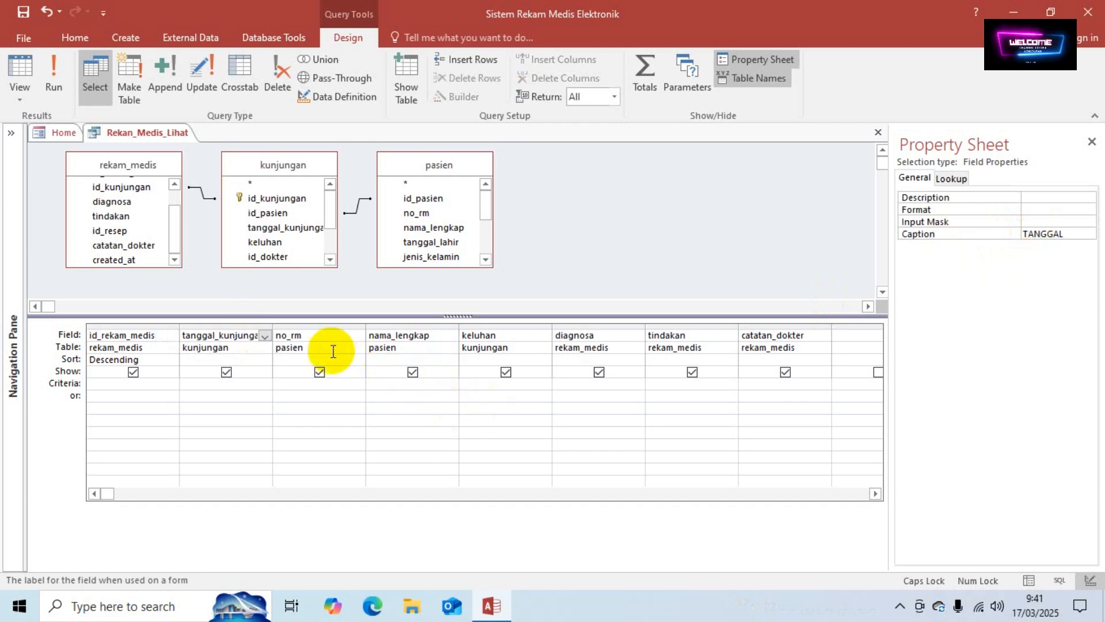
Set the caption of the no_rm field to NO REKAM MEDIS and of nama_lengkap to NAMA PASIEN
click(320, 336)
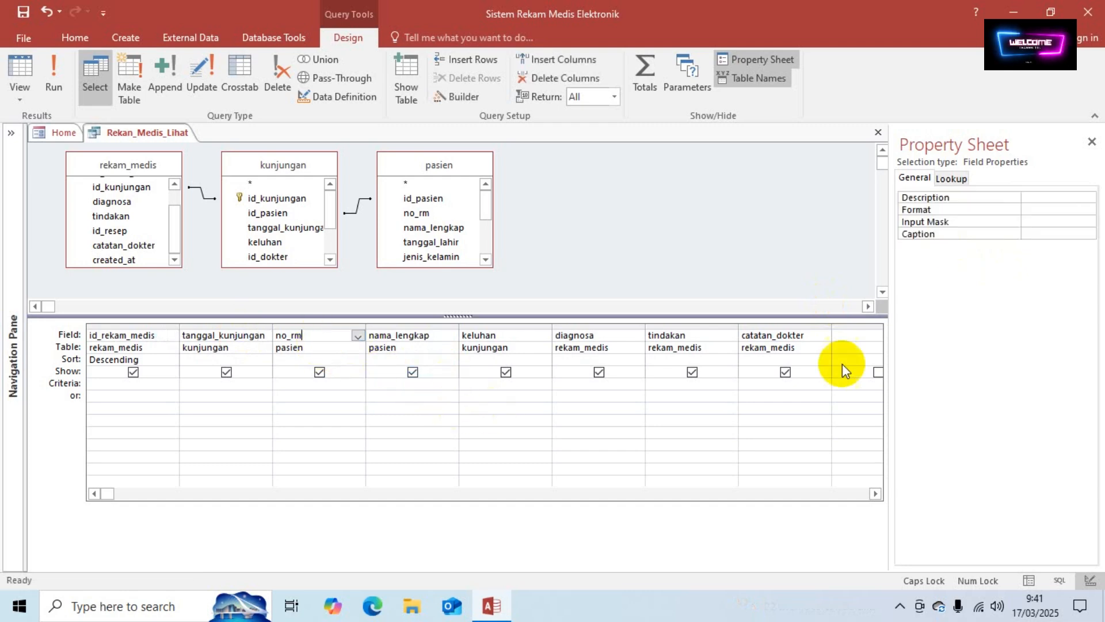
click(1036, 236)
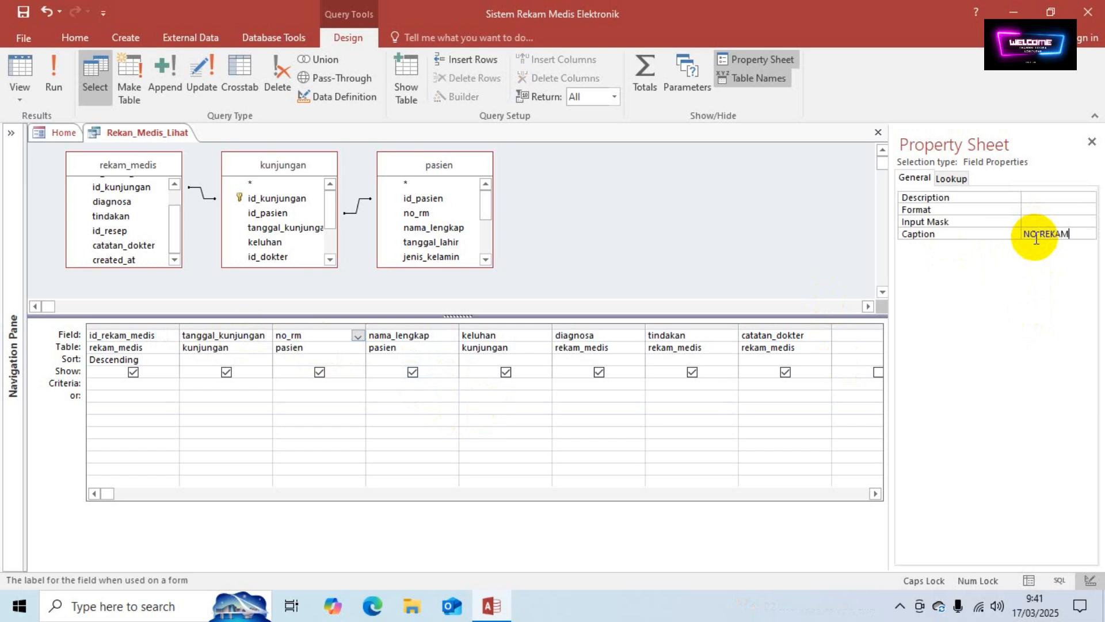
text(NO REKAM MEDIS)
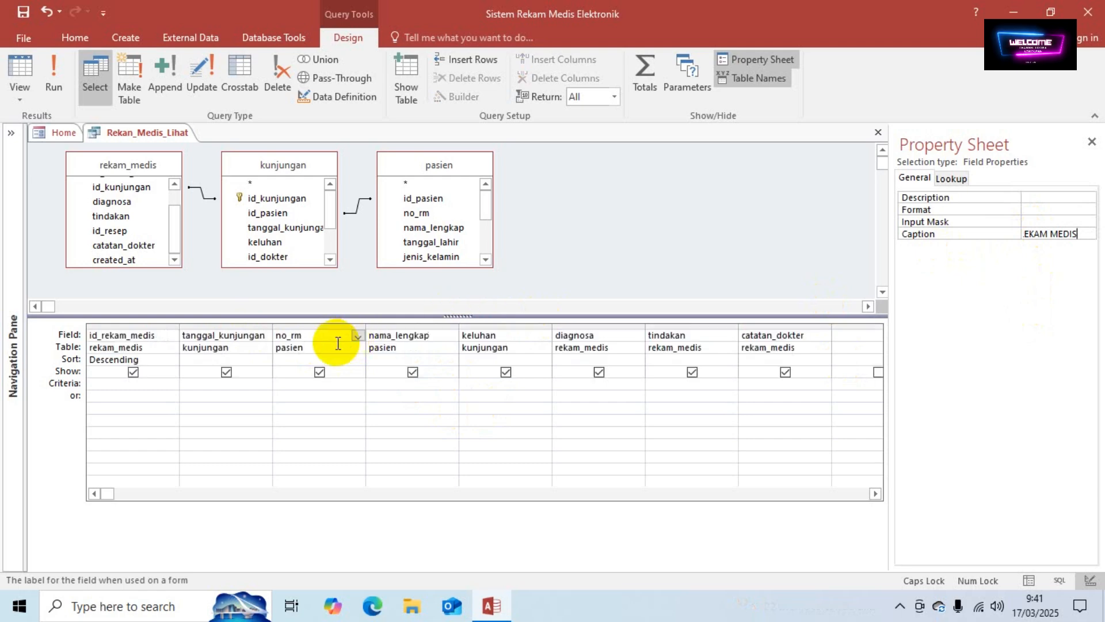
click(410, 335)
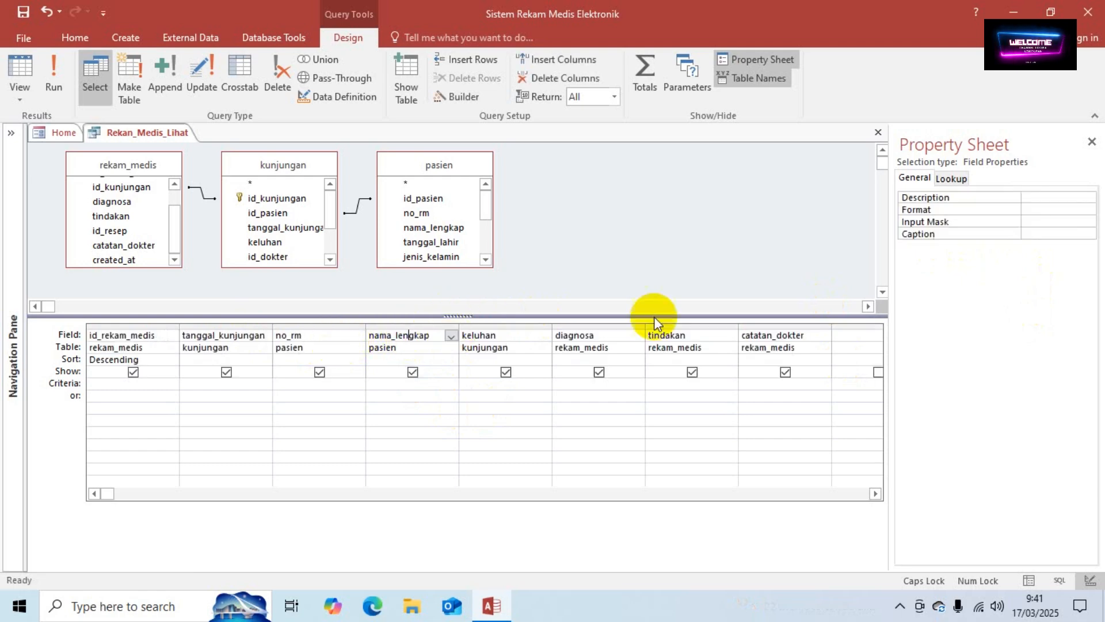
click(1043, 234)
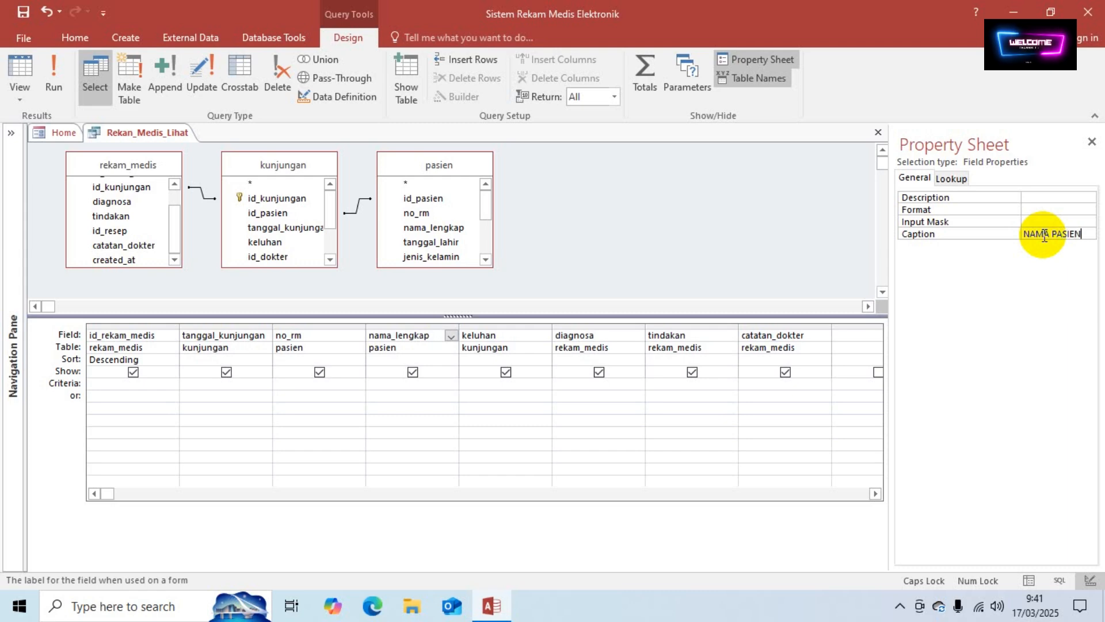
Set the caption of the keluhan field to KELUHAN and of diagnosa to DIAGNOSA
click(484, 339)
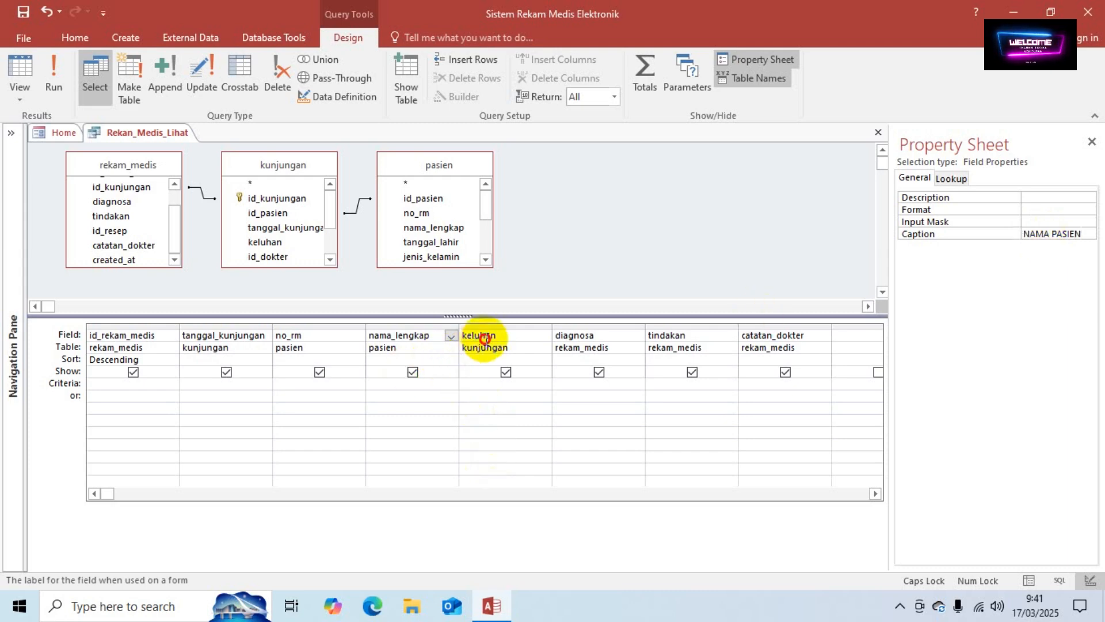
click(1042, 221)
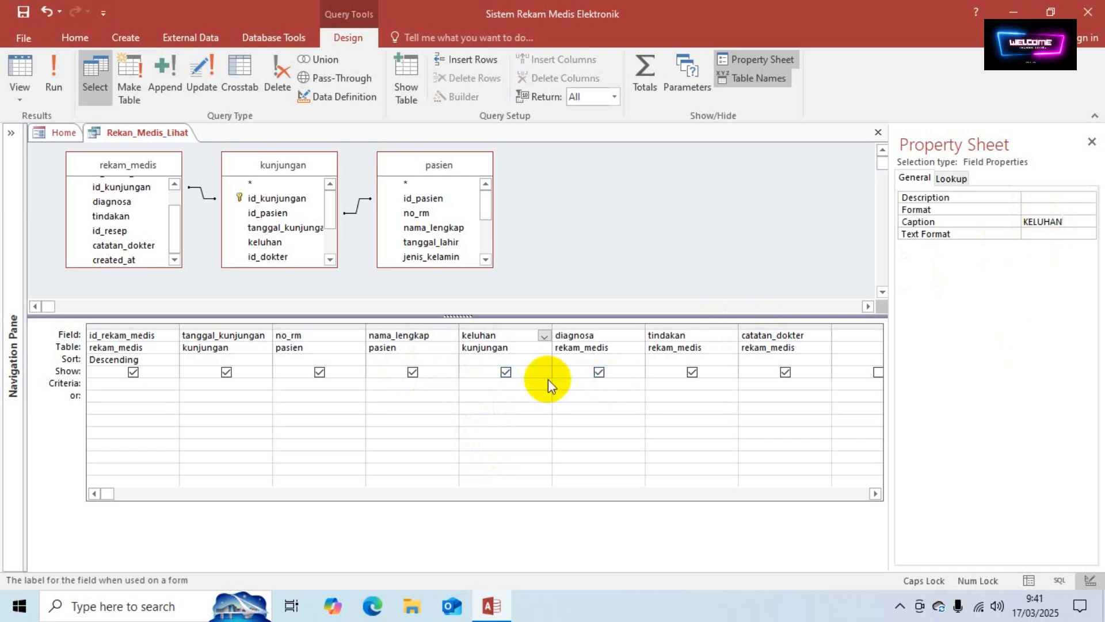
click(584, 337)
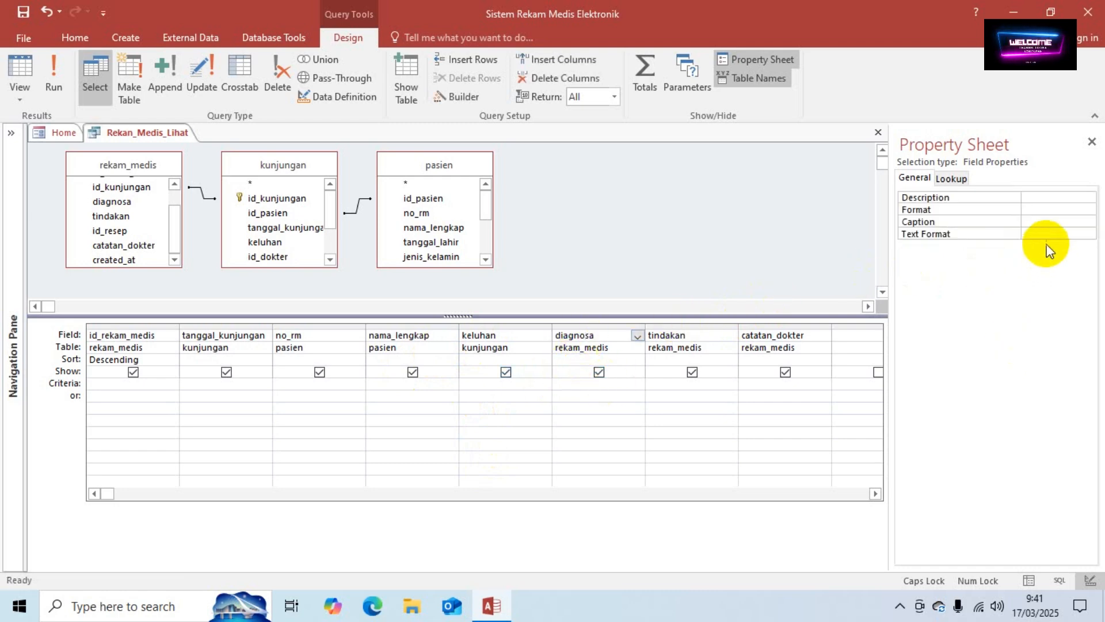
click(1043, 222)
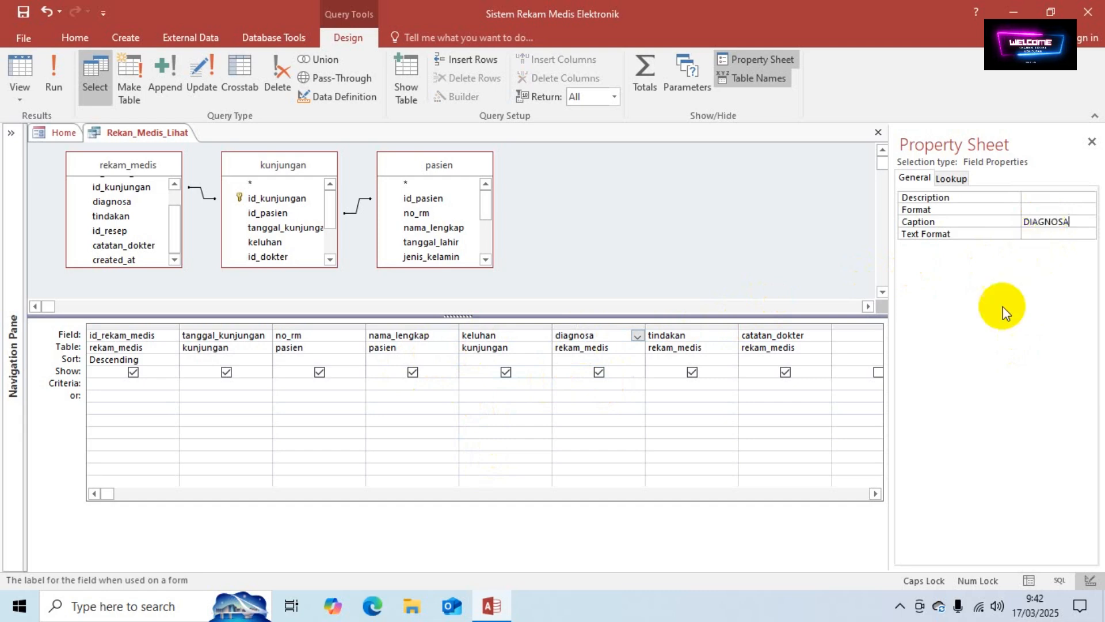
Set the caption of the tindakan field to TINDAKAN and of catatan_dokter to CATATAN DOKTER
click(673, 336)
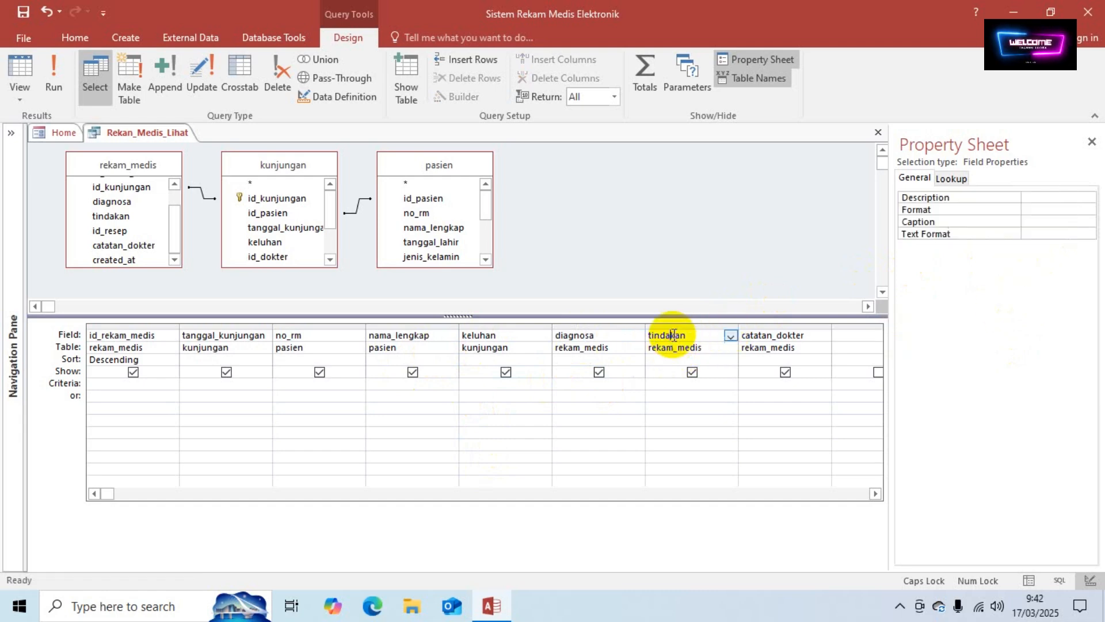
click(1045, 224)
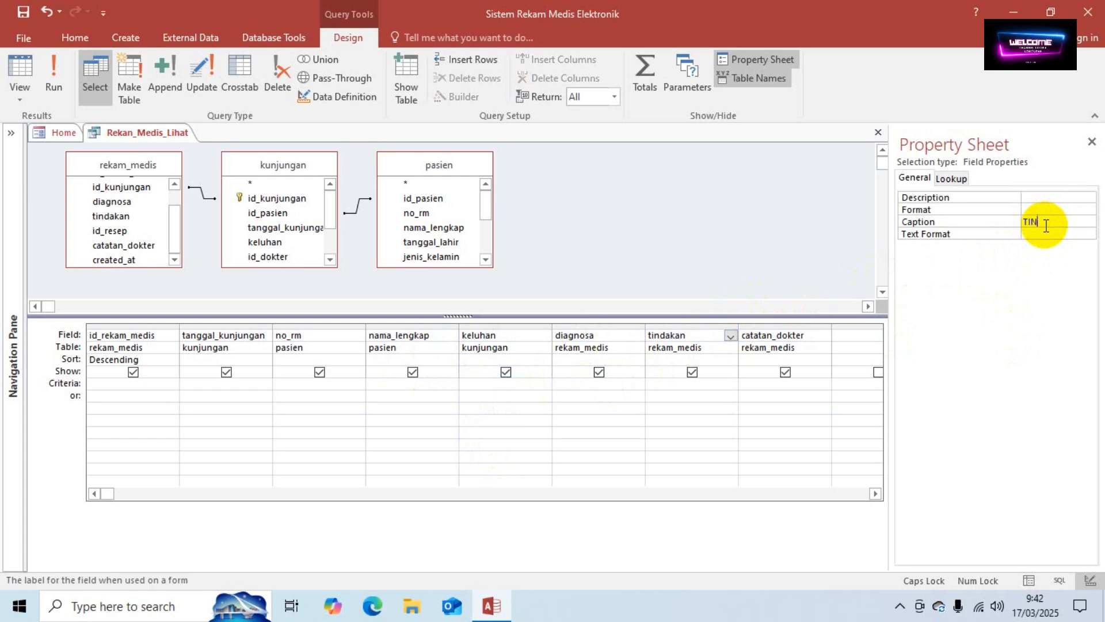
click(782, 336)
click(1036, 220)
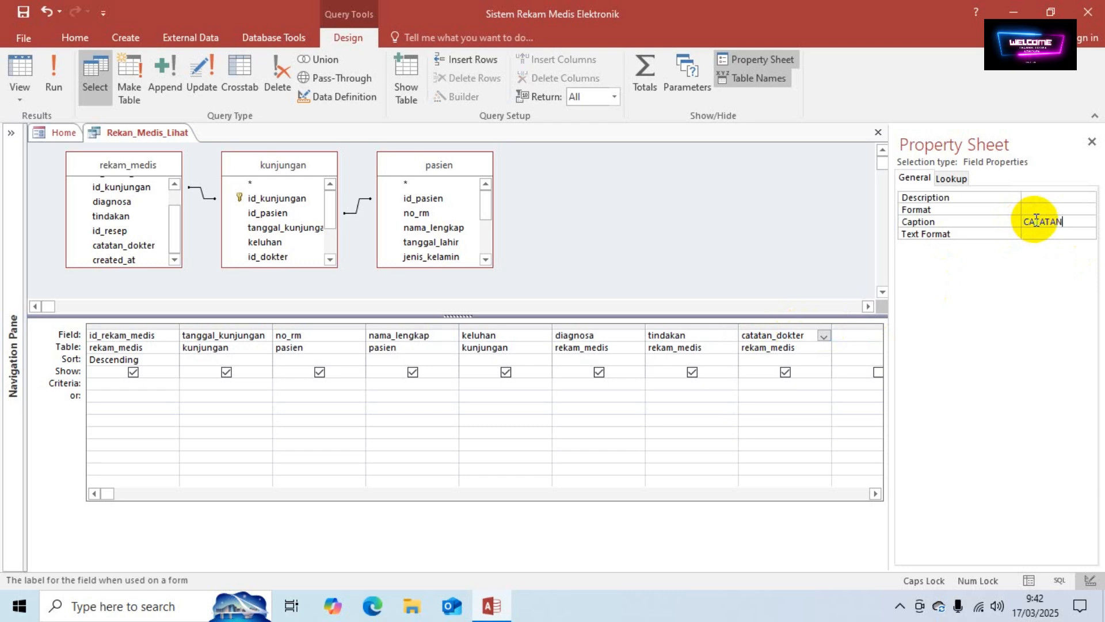
text(CATATAN DOKTE)
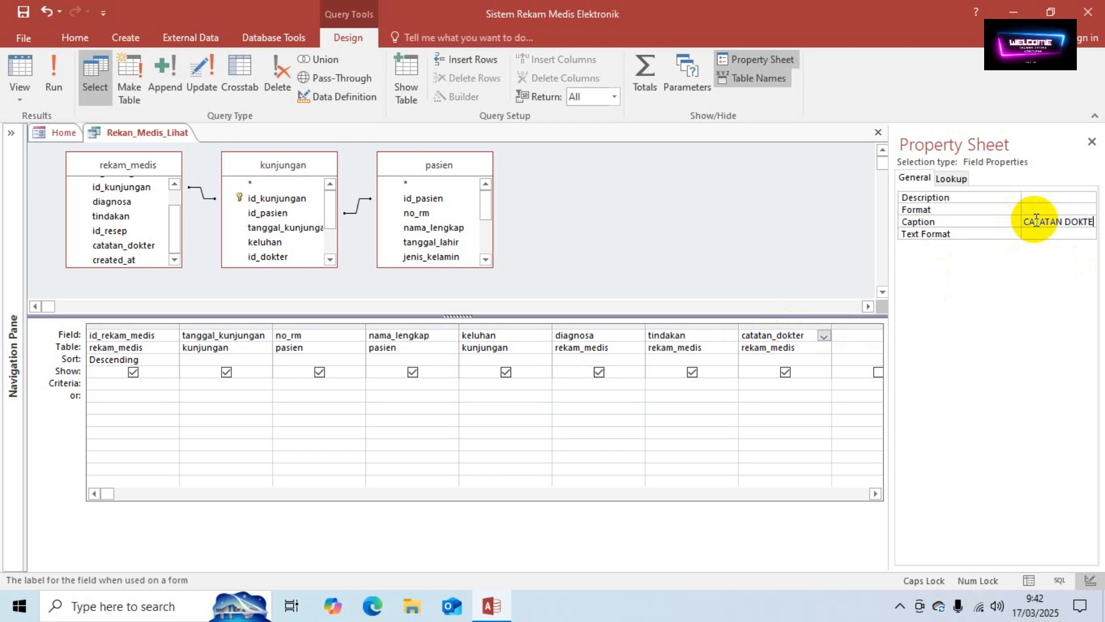
text(R)
Save and close the query design, then check the new column captions with Lihat Data and close the datasheet
click(579, 337)
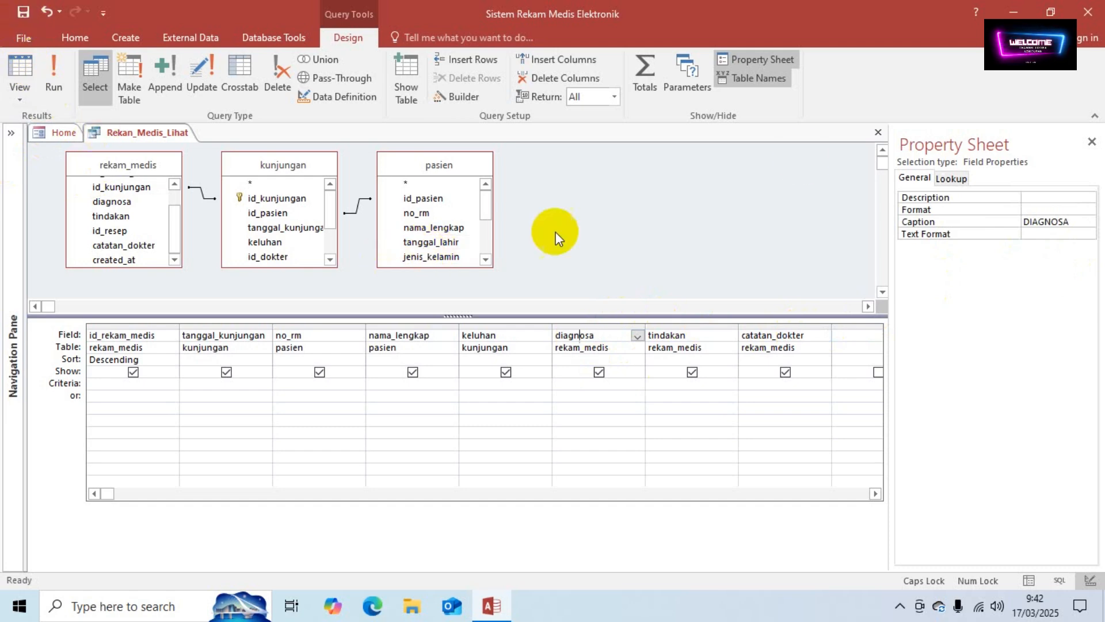
click(875, 135)
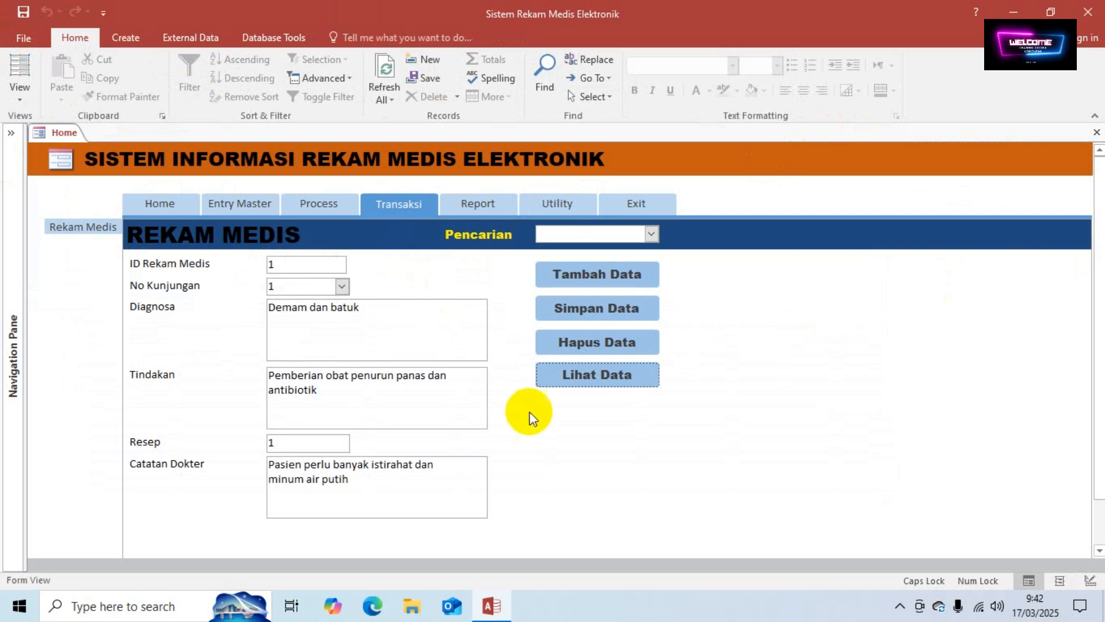
click(575, 379)
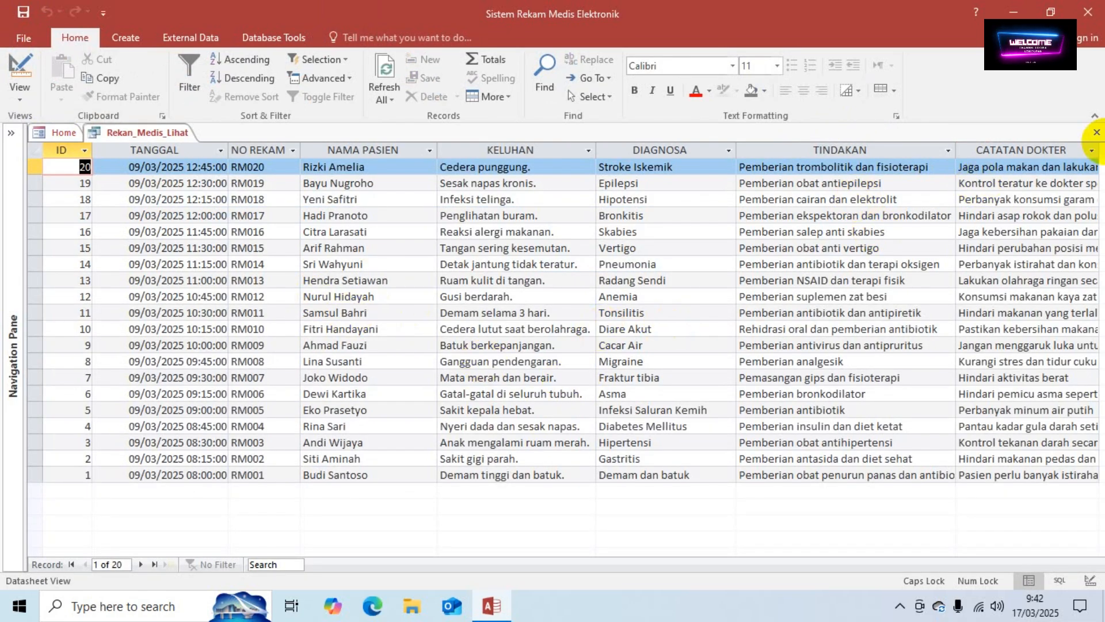
click(1097, 133)
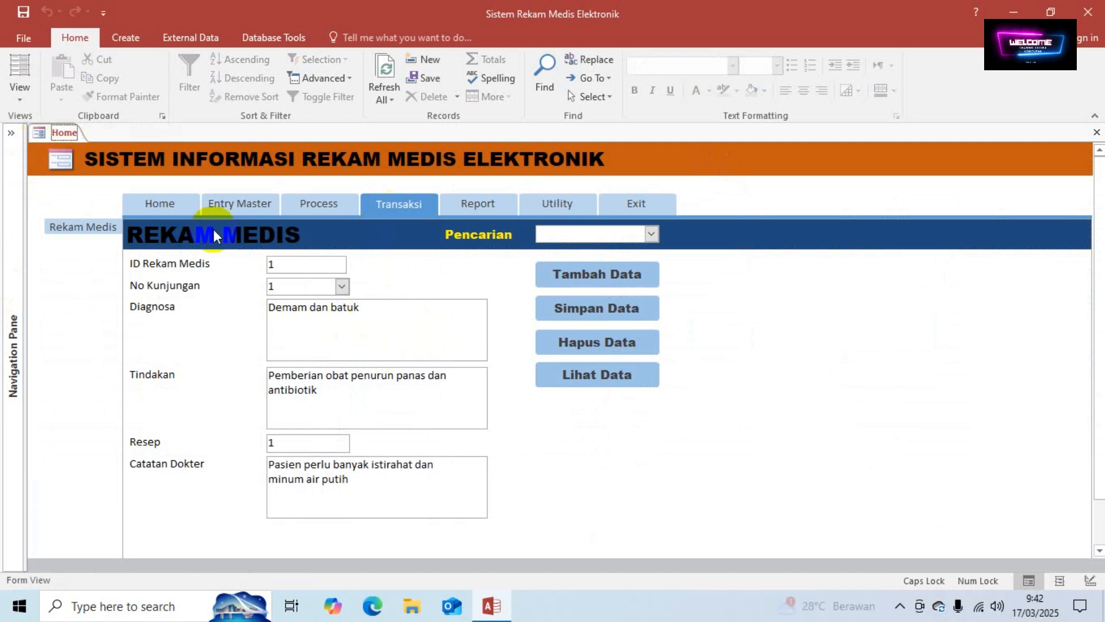
click(161, 211)
click(390, 206)
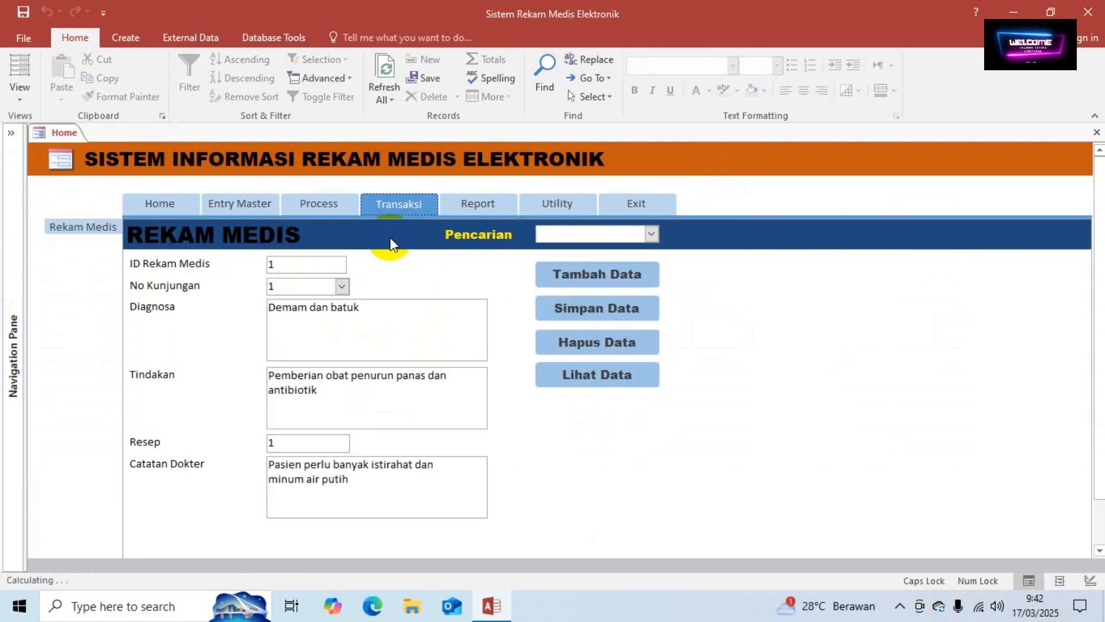
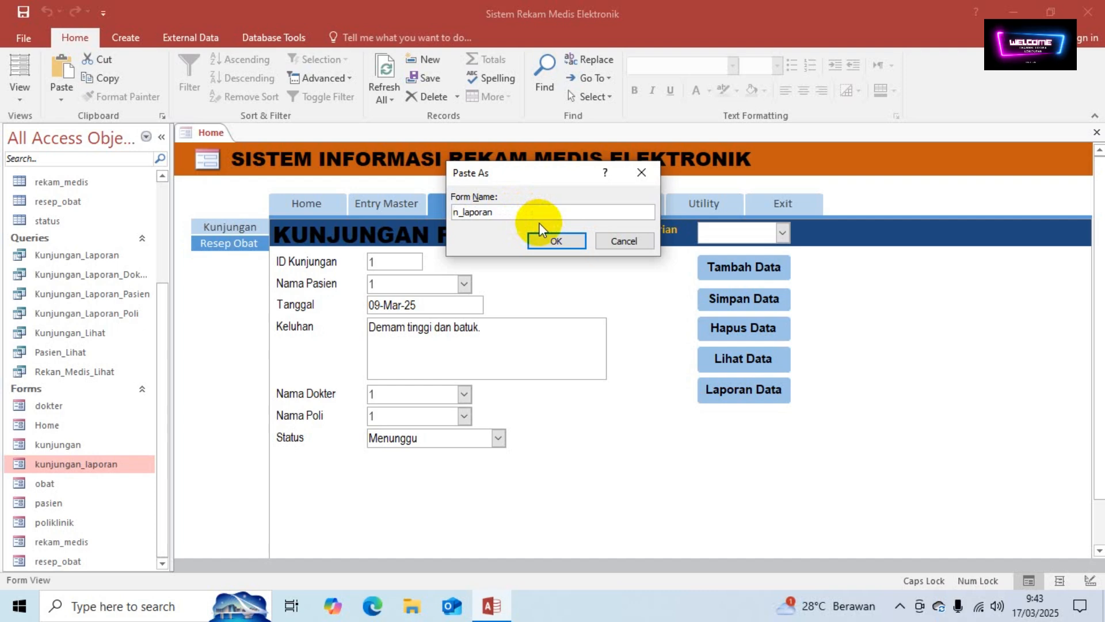
Paste the copy of the kunjungan_laporan form under the name rekam_medis_laporan
text(rekam)
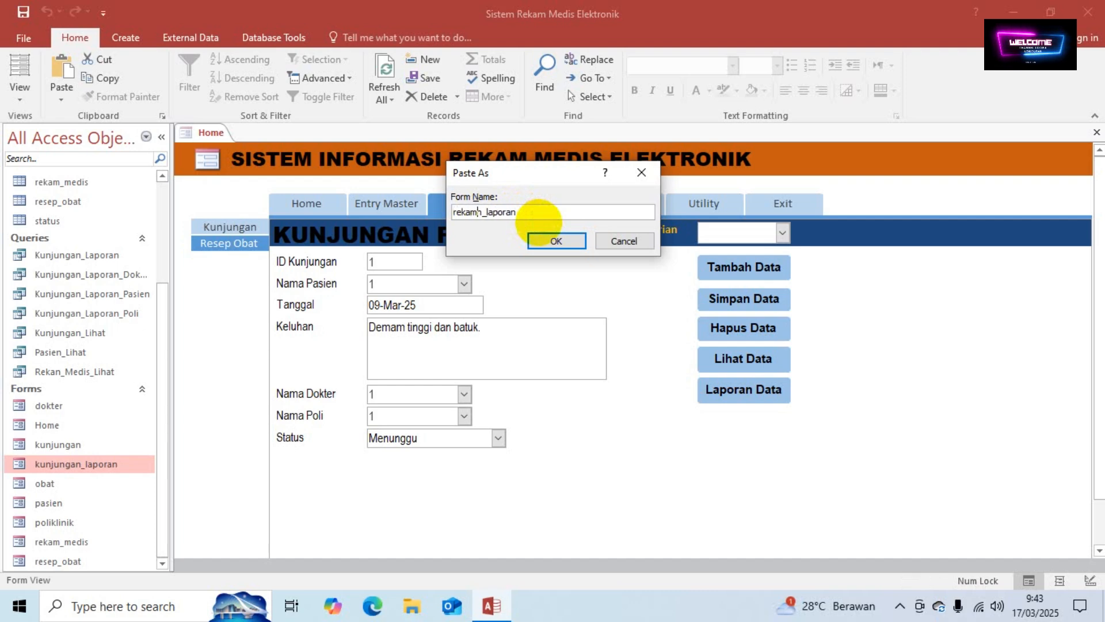
text(_medis)
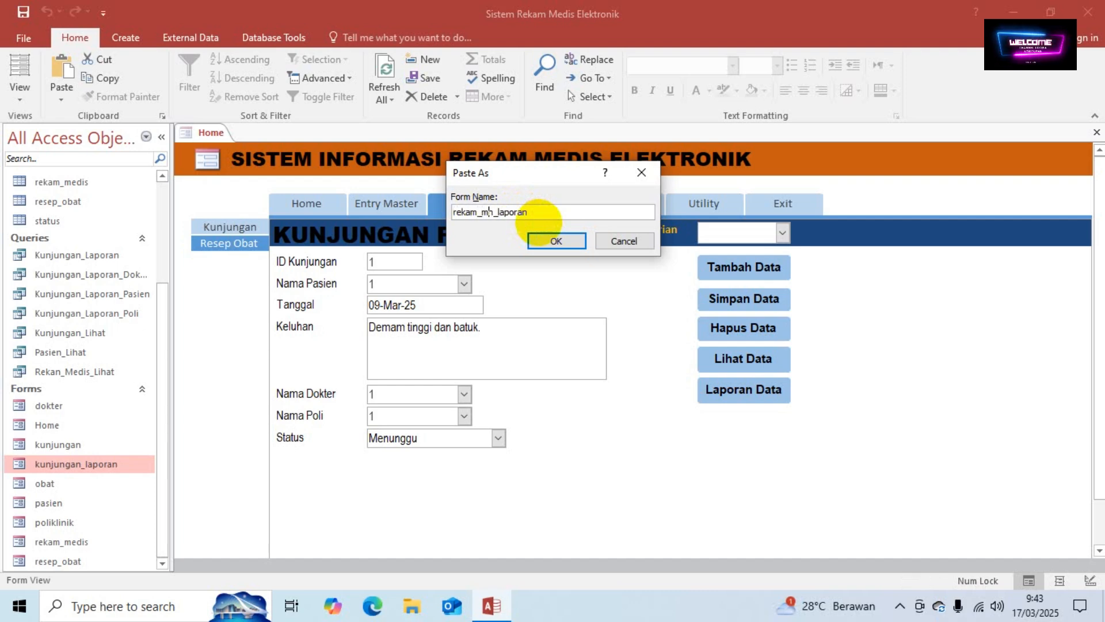
key(Delete)
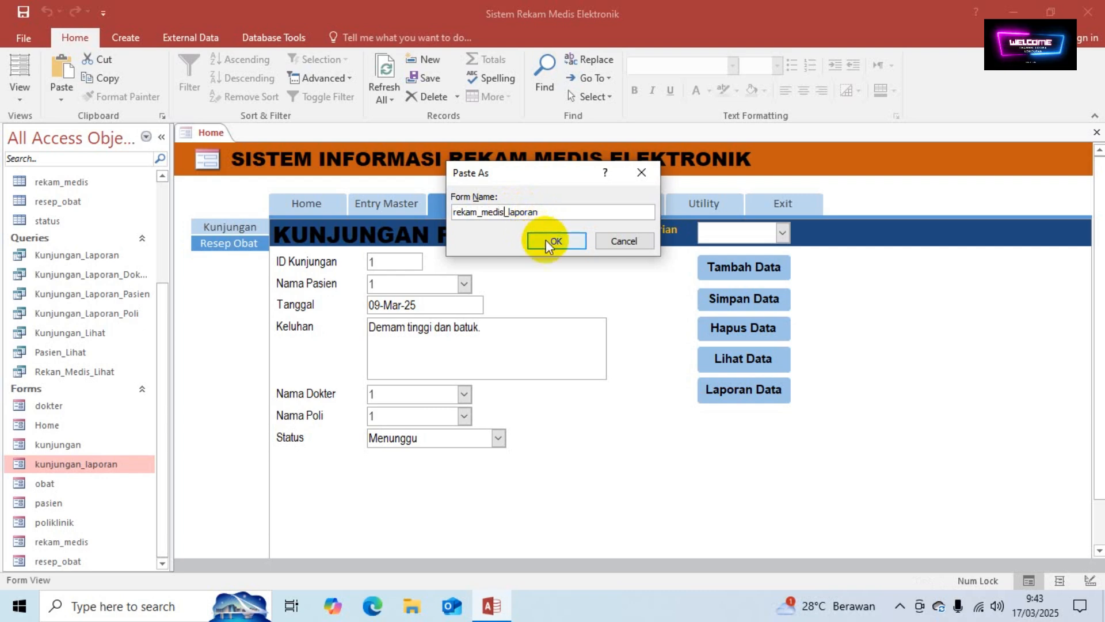
click(546, 241)
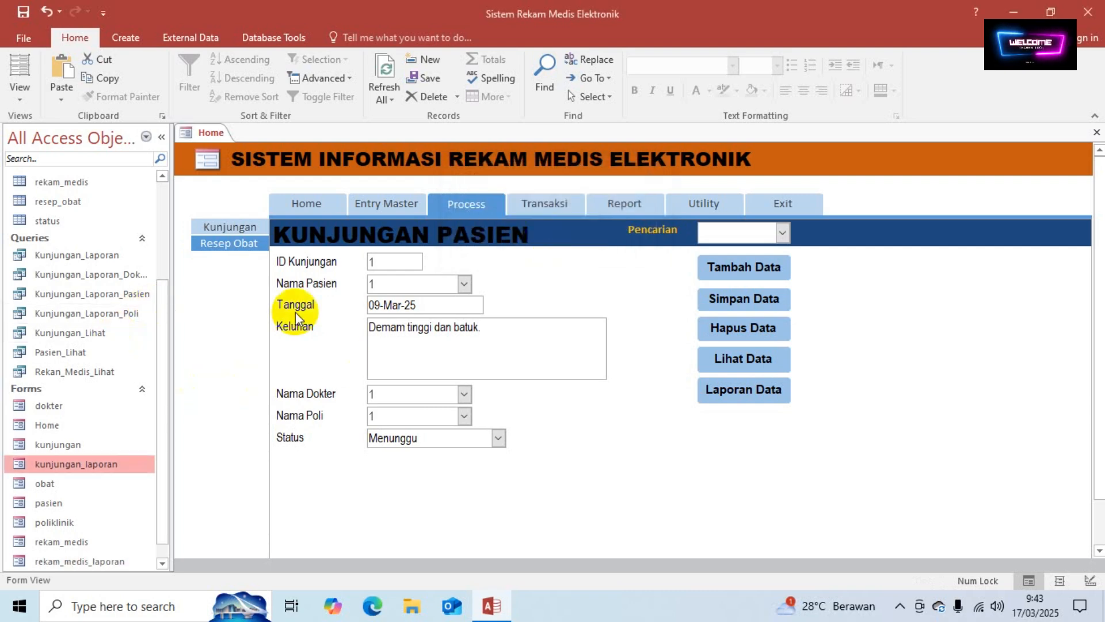
Go to the Rekam Medis form under Transaksi and display its records with Lihat Data
click(547, 211)
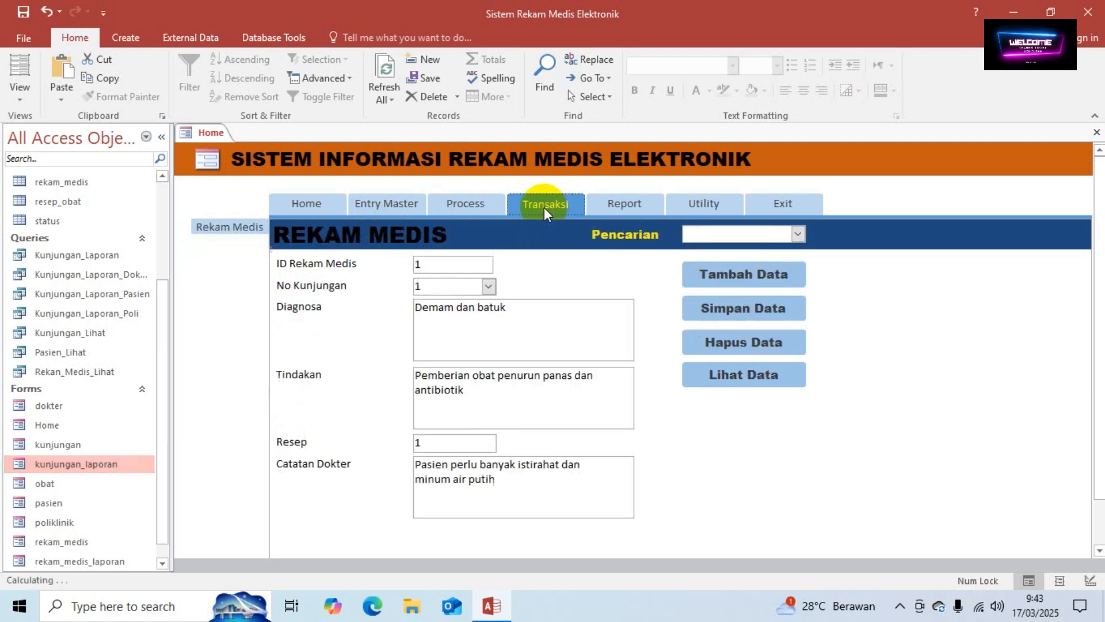
click(751, 374)
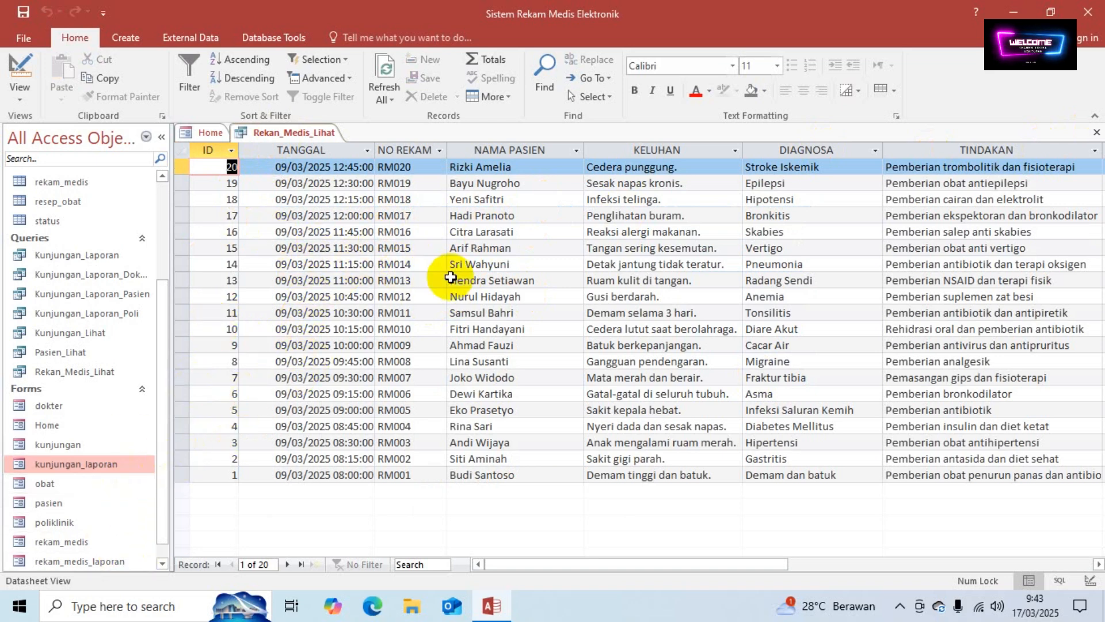
Open the rekam_medis_laporan form and switch it to Design View
double_click(89, 565)
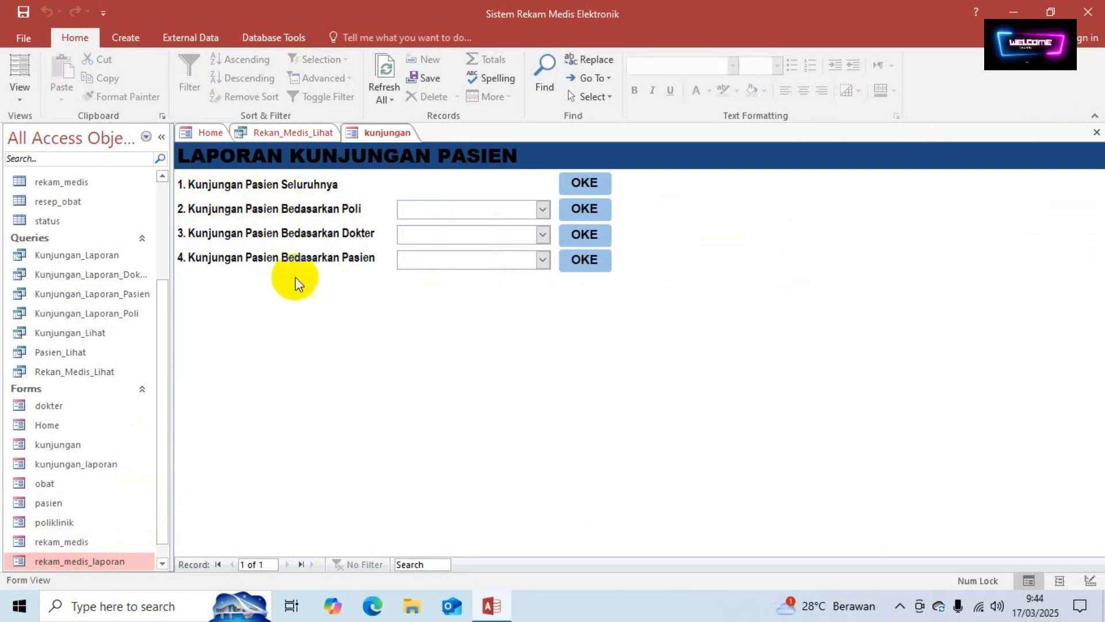
right_click(317, 325)
click(382, 376)
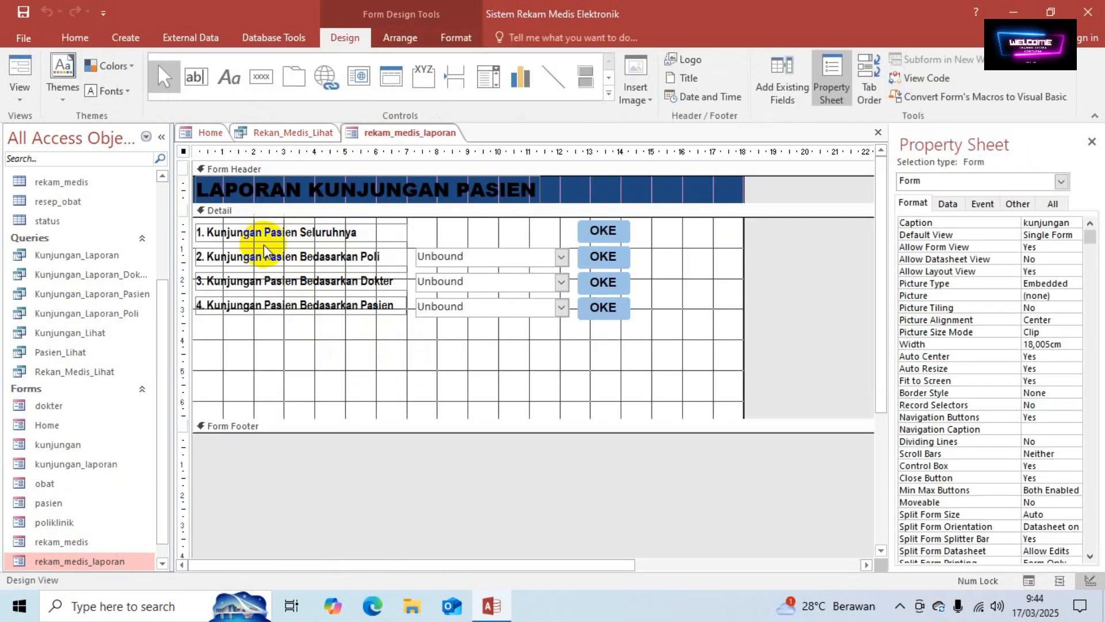
Change the text of the first label in the Detail section to "1. Rekam Medis Seluruh Pasien"
click(214, 232)
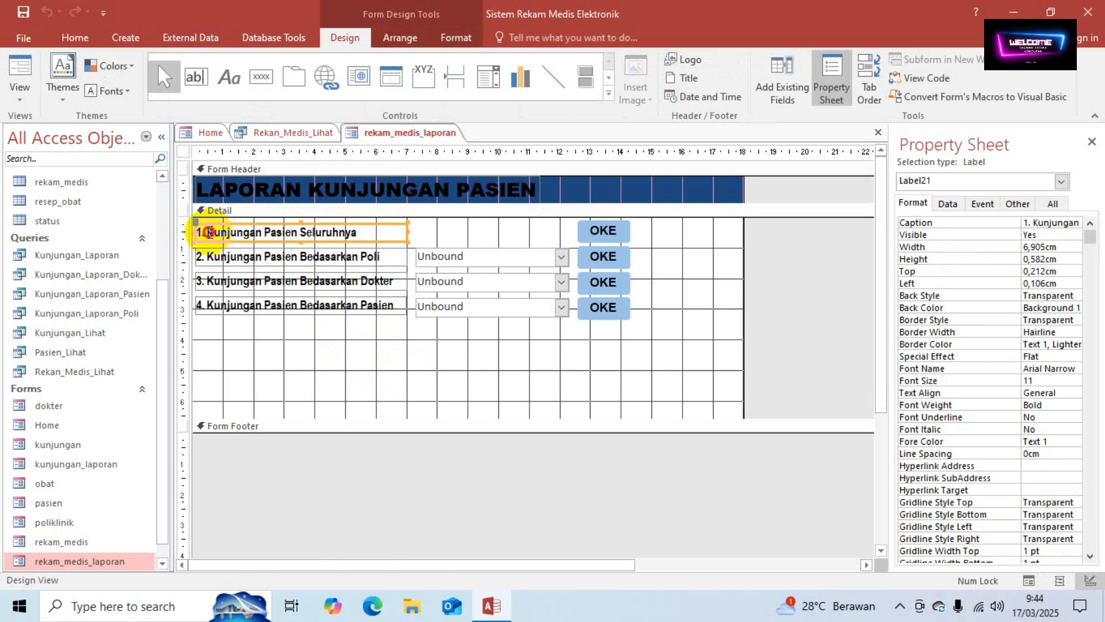
click(208, 232)
text(Rekam)
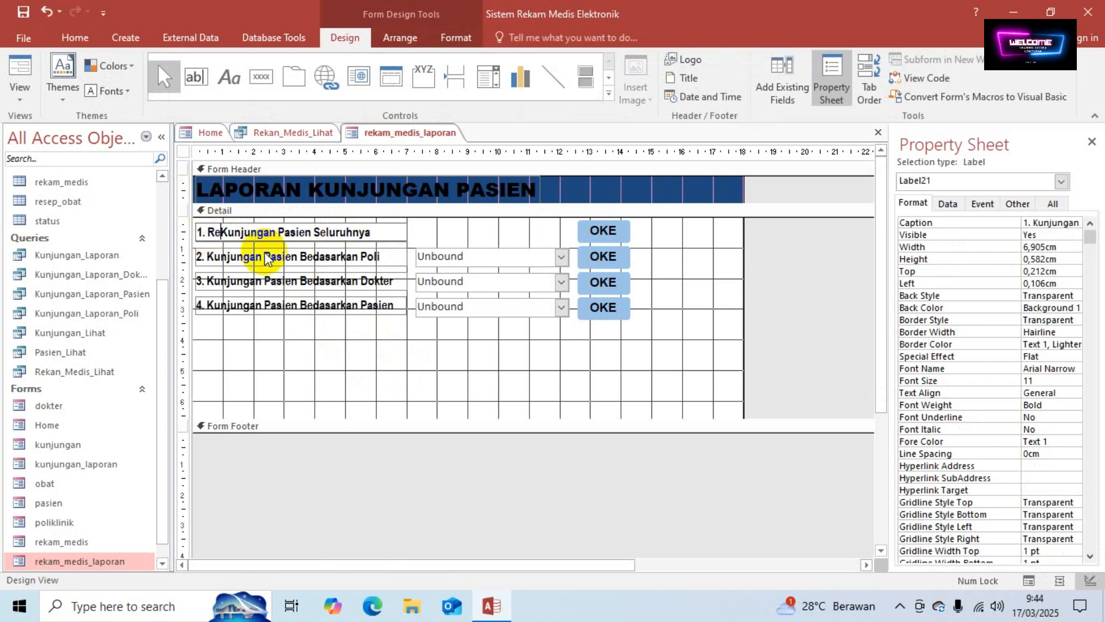
text( Medis)
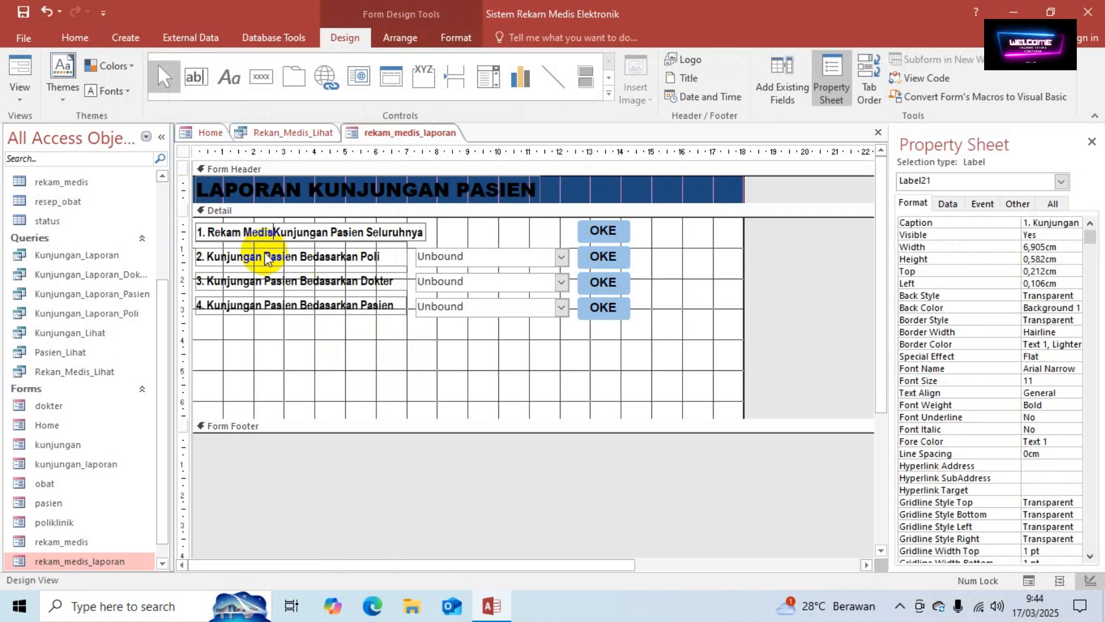
key(Delete)
key(Delete)
key(Delete)
key(Delete)
key(Delete)
key(Delete)
key(Delete)
key(Delete)
key(Delete)
key(Delete)
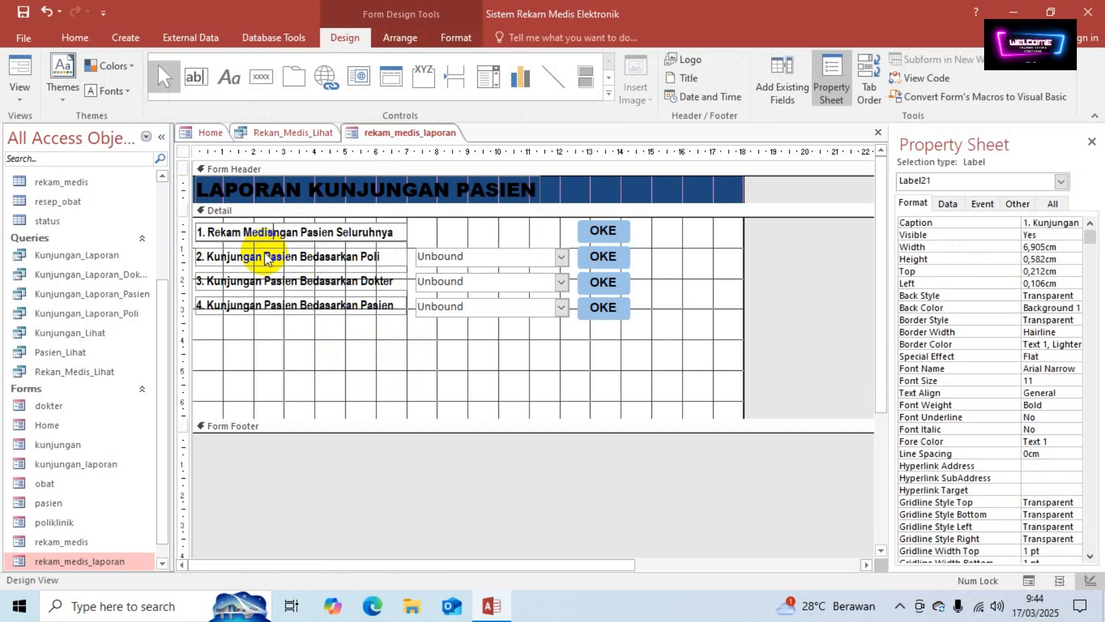
text(Seluru)
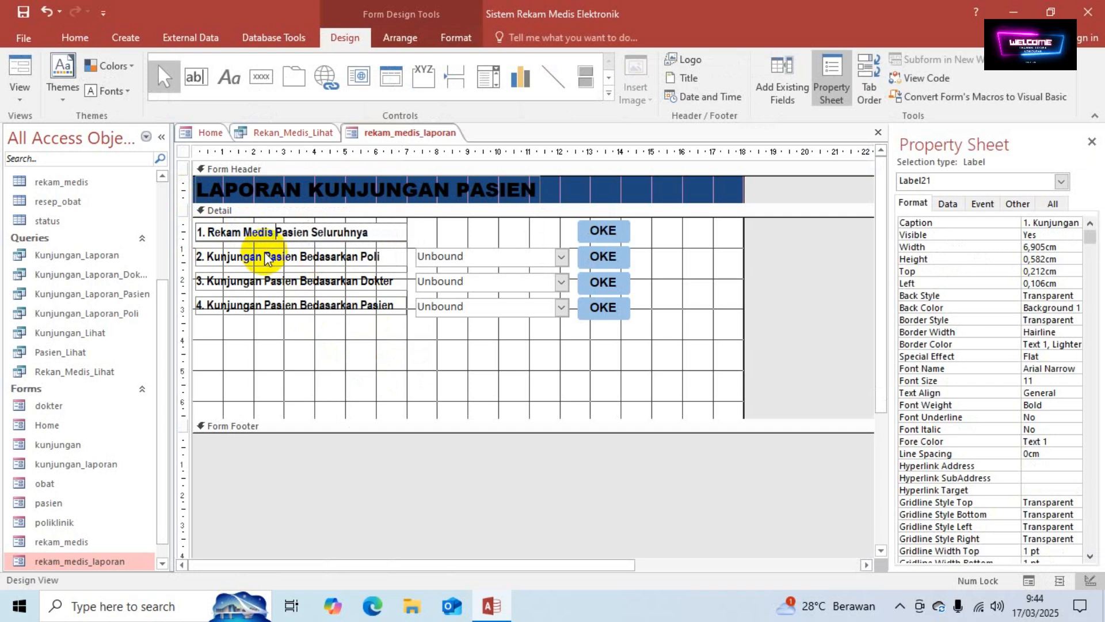
text(h)
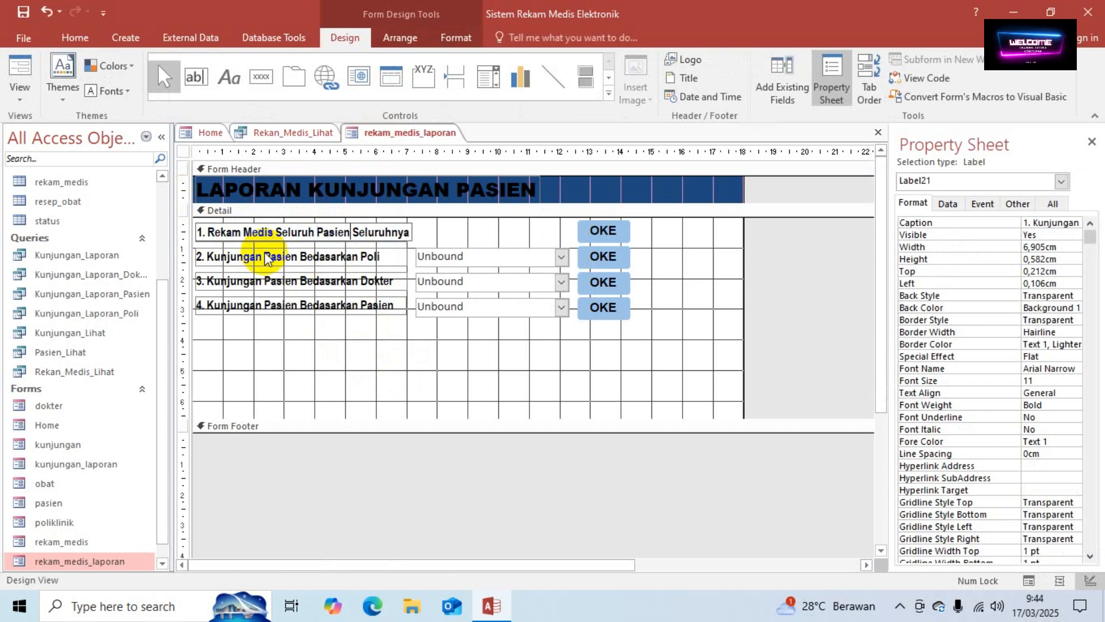
key(Delete)
key(Delete)
key(Delete)
key(Delete)
key(Delete)
key(Delete)
key(Delete)
key(Delete)
key(Delete)
key(Delete)
key(Delete)
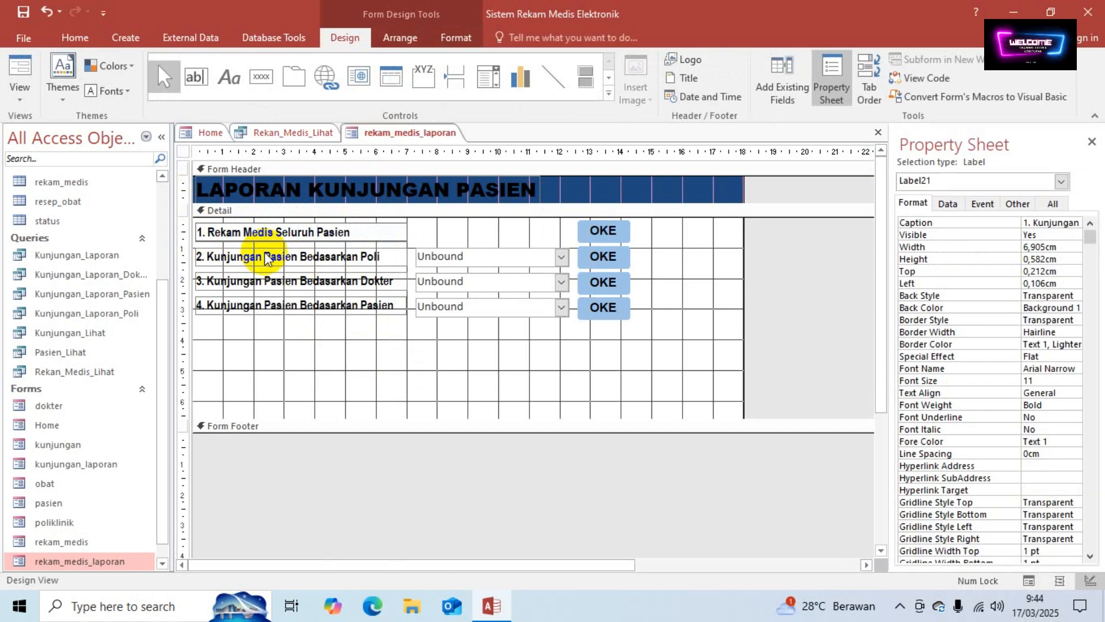
click(696, 298)
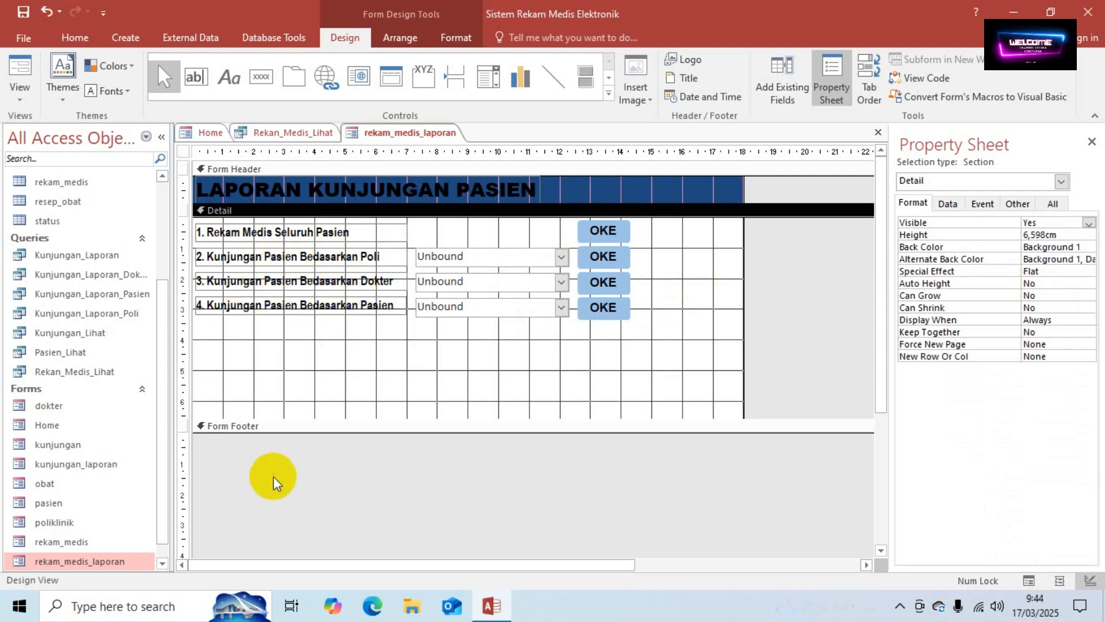
Show the Rekan_Medis_Lihat query in Design View and examine the fields available in its kunjungan table
click(286, 137)
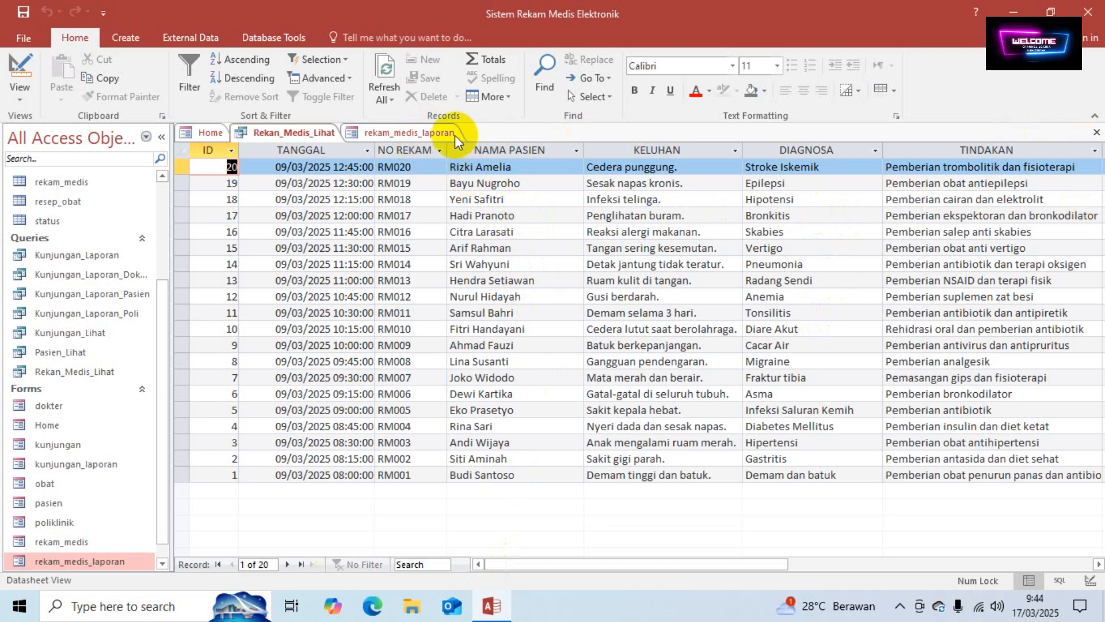
right_click(410, 130)
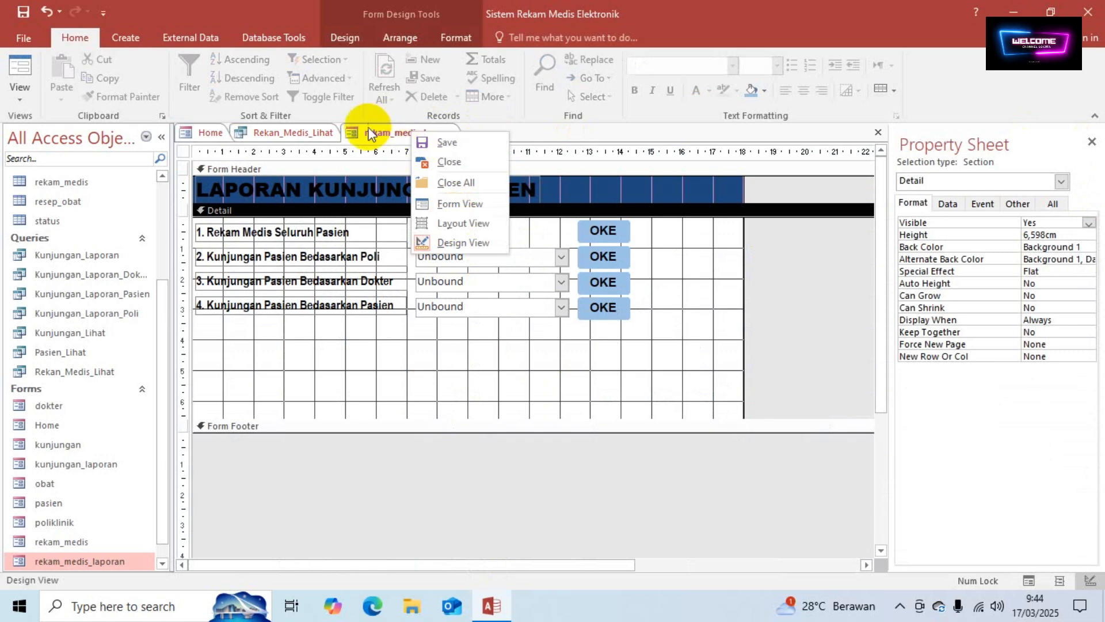
click(306, 131)
right_click(301, 131)
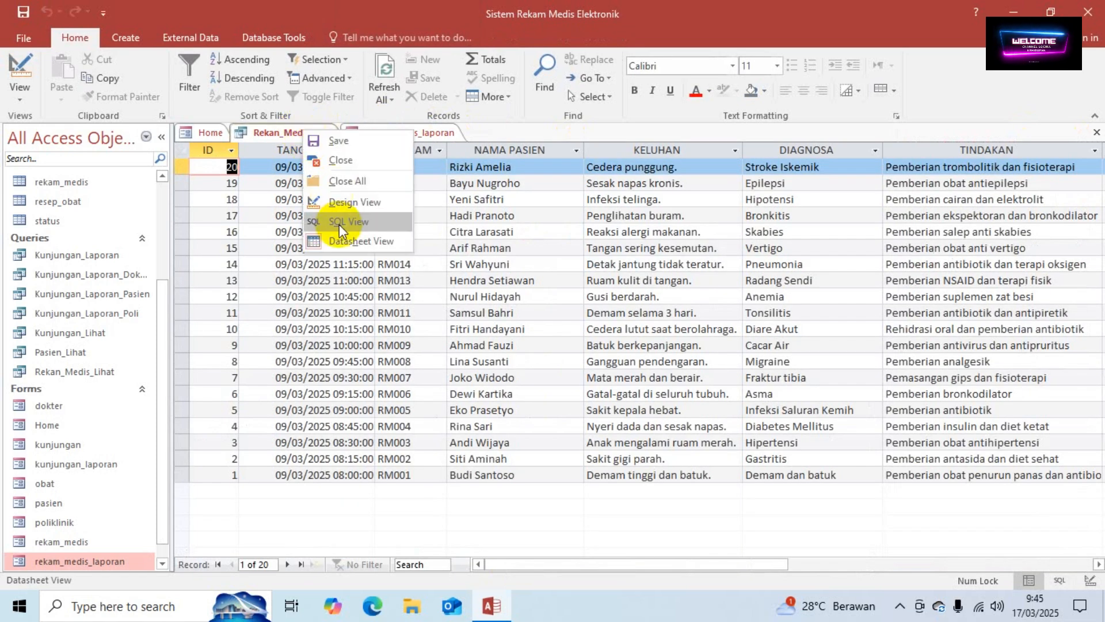
click(348, 203)
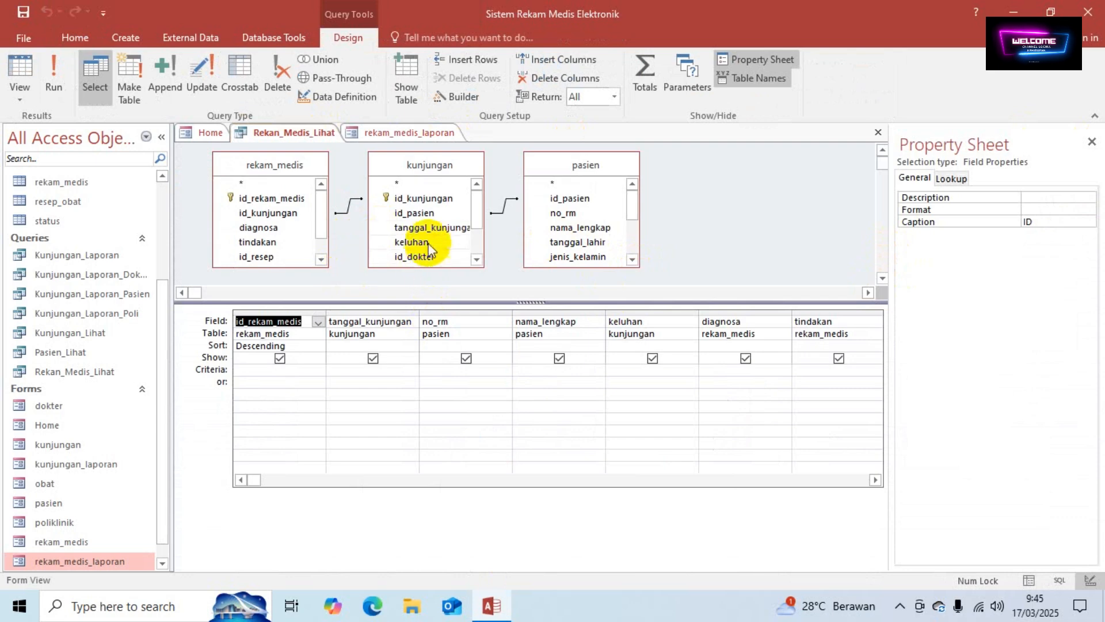
scroll(431, 229, down, 2)
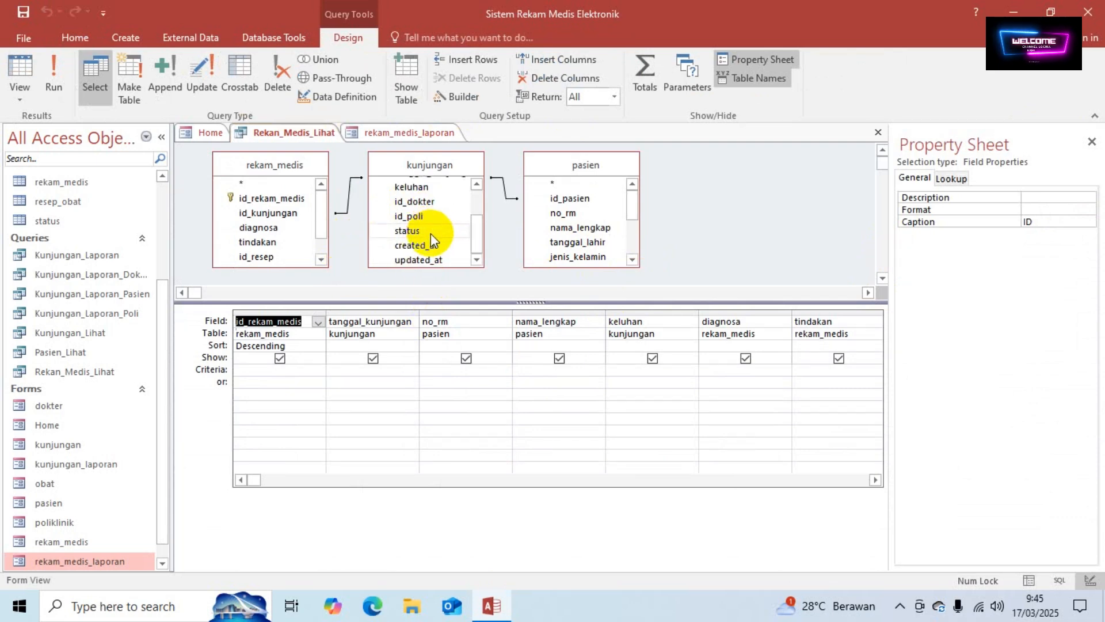
scroll(431, 230, up, 2)
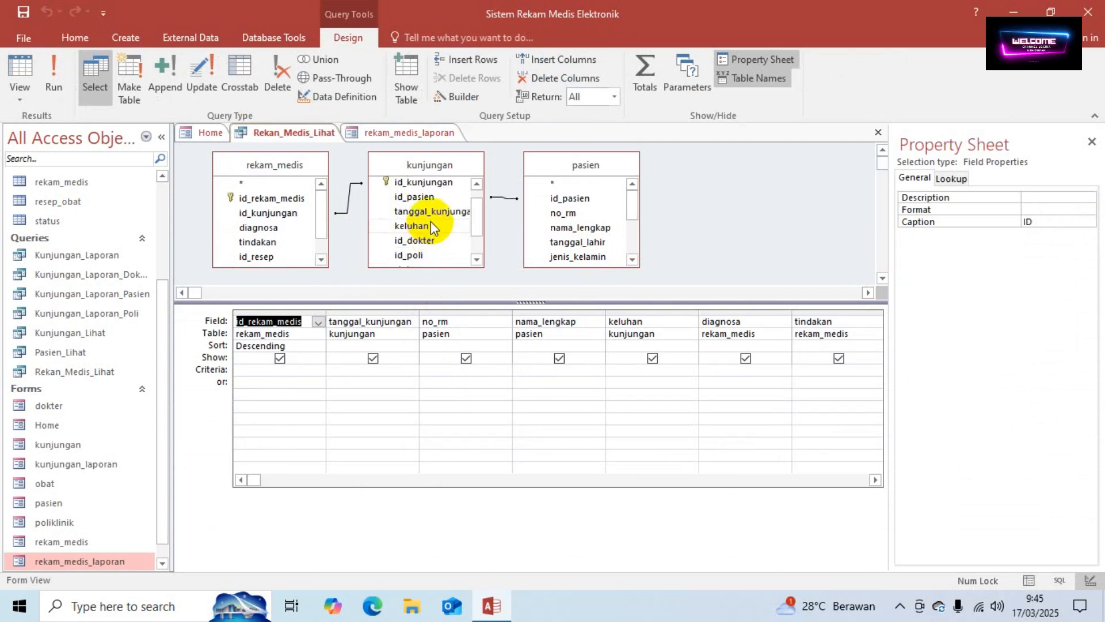
scroll(431, 242, up, 1)
scroll(431, 242, down, 3)
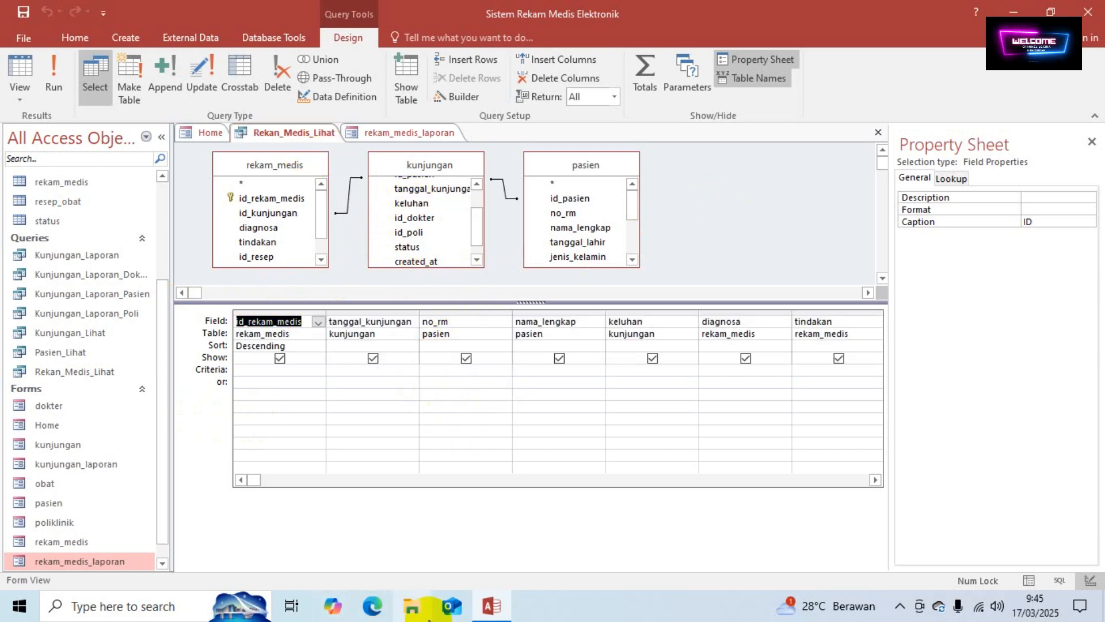
mouse_move(486, 614)
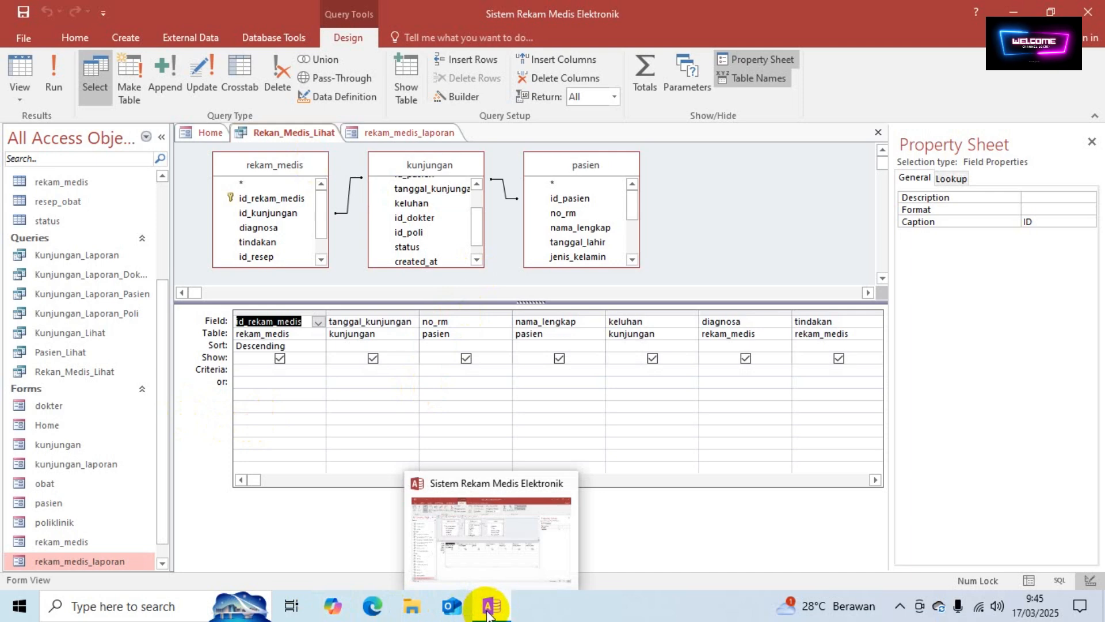
Return to the rekam_medis_laporan form and change the second label's text to "2. Rekam Medis Perpasien"
click(423, 136)
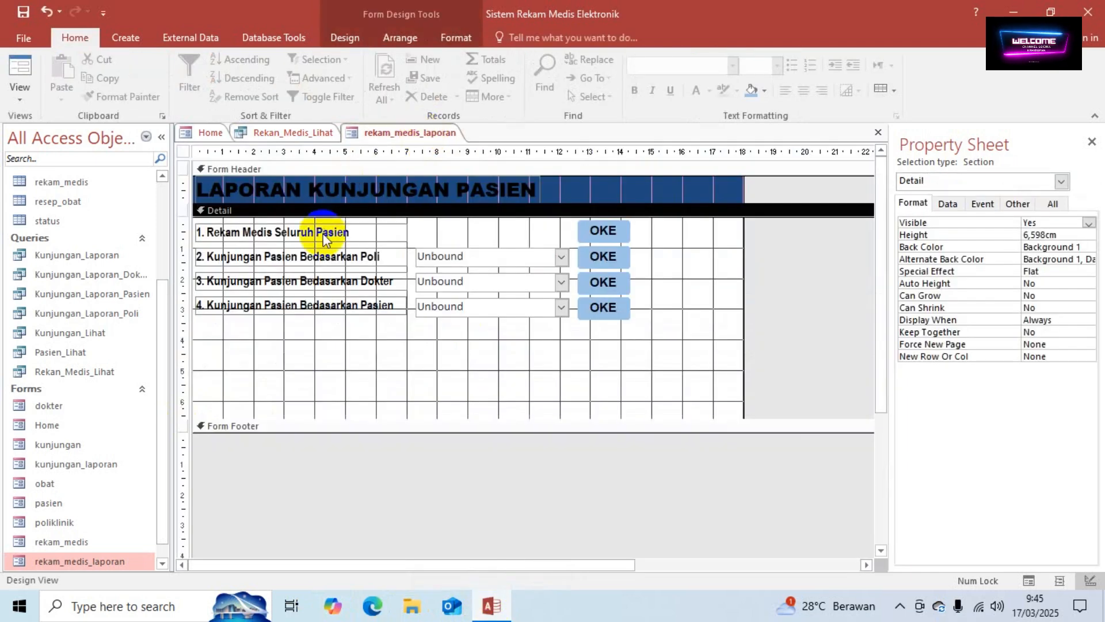
click(207, 257)
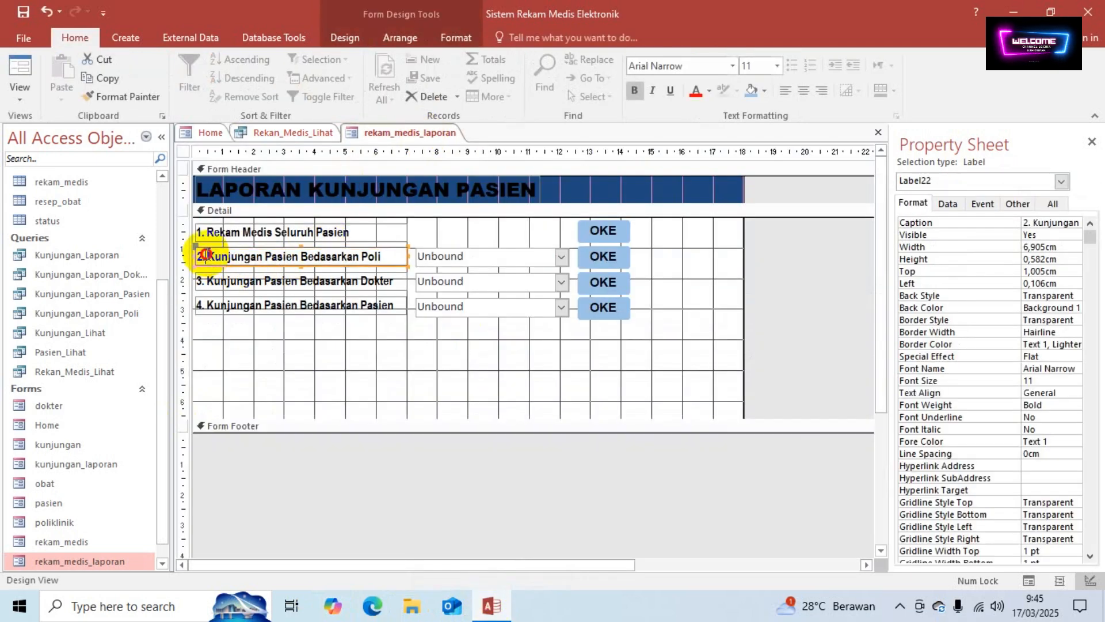
click(205, 256)
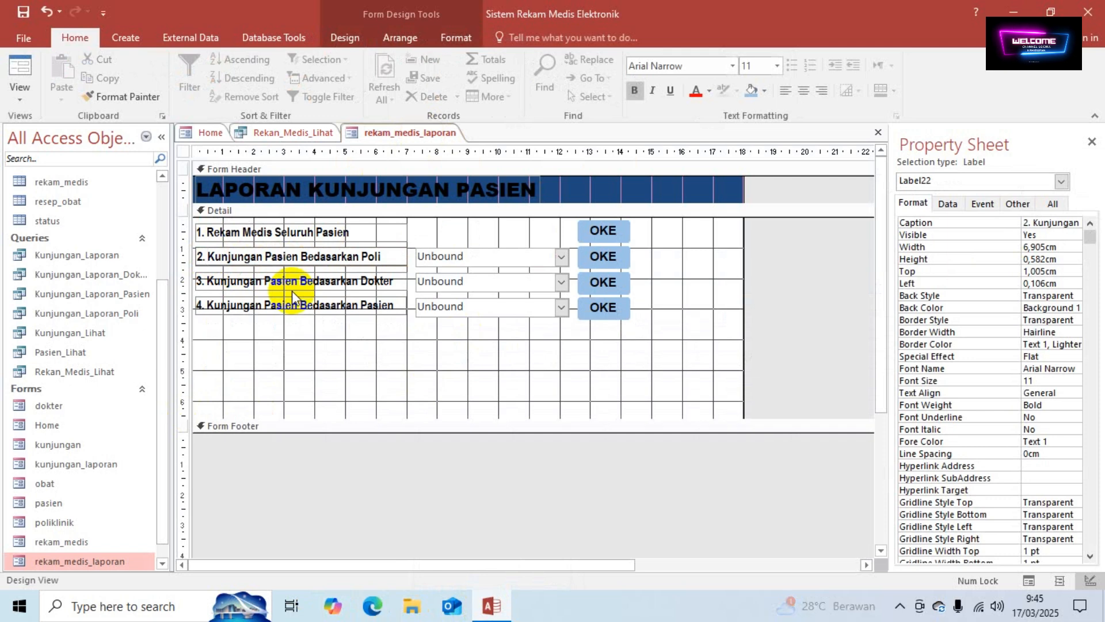
text(Rekam )
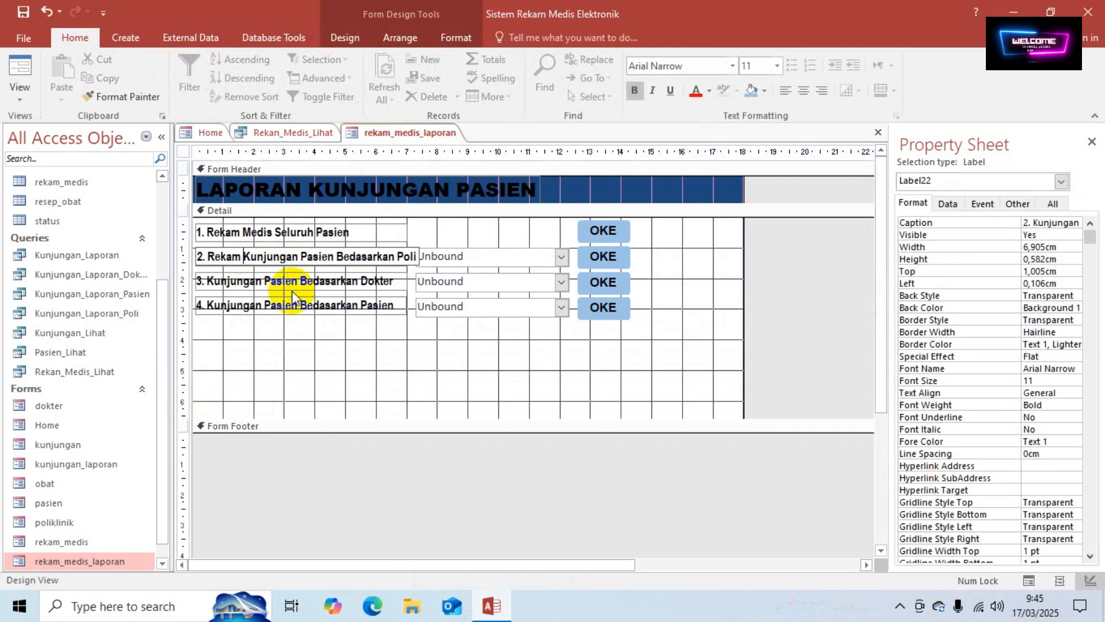
text(Medis )
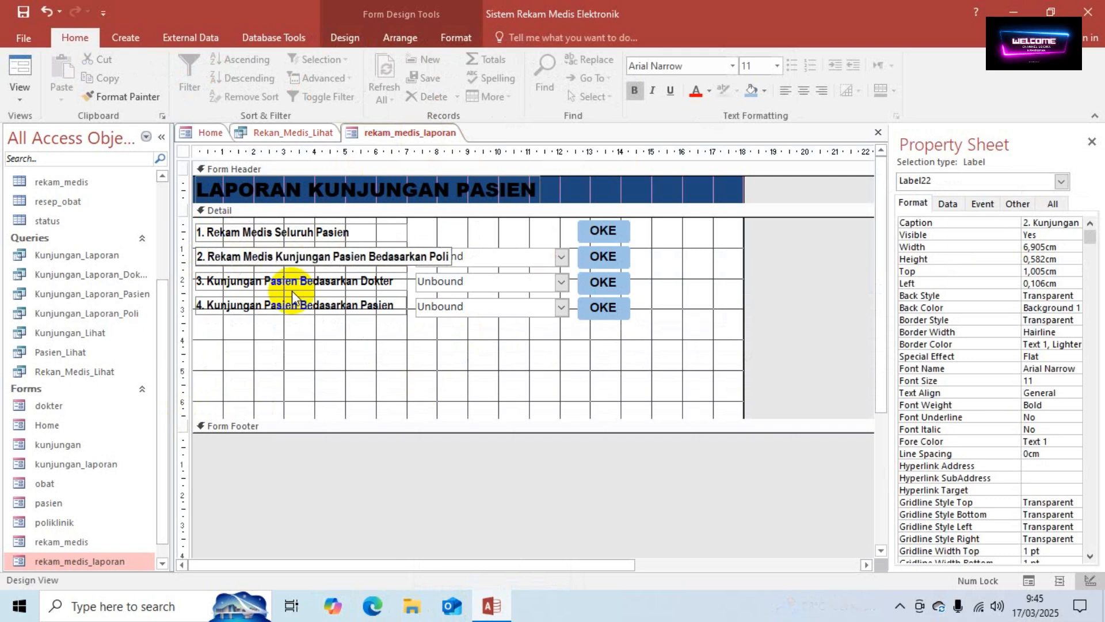
text(Perp)
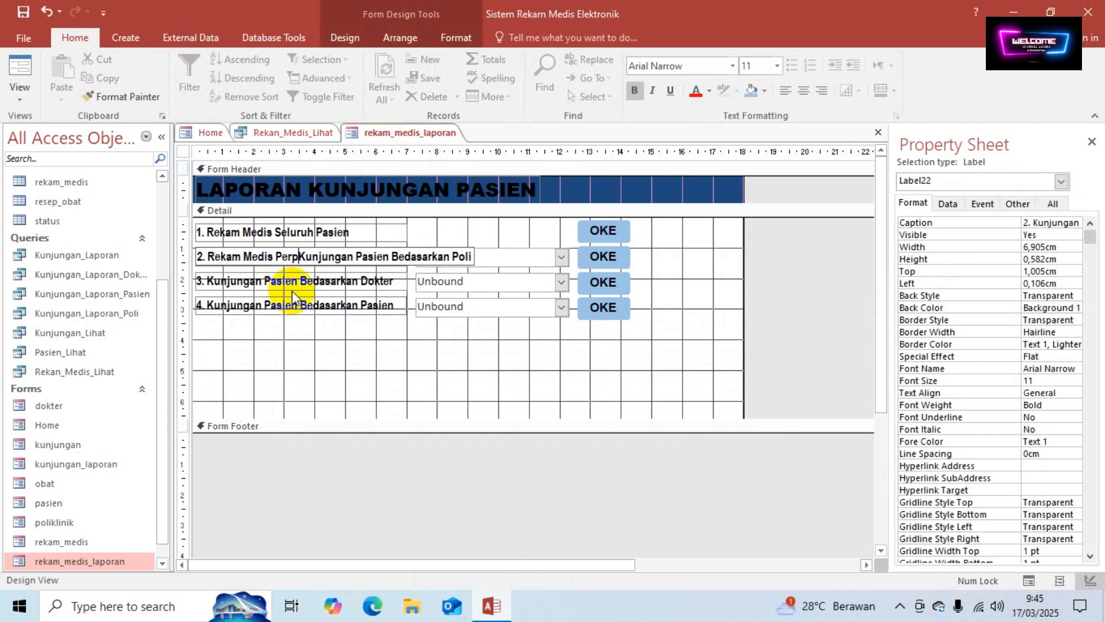
text(asien)
key(Delete)
key(Delete)
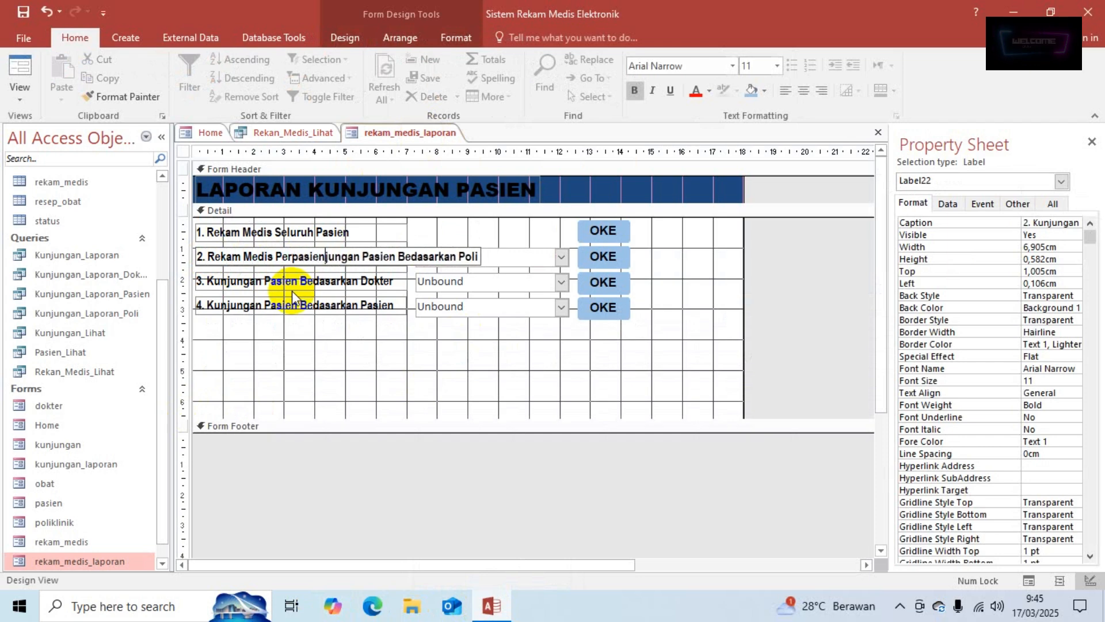
key(Delete)
key(Delete)
key(Delete)
key(Delete)
key(Delete)
key(Delete)
key(Delete)
key(Delete)
key(Delete)
key(Delete)
key(Delete)
key(Delete)
key(Delete)
key(Delete)
key(Delete)
key(Delete)
key(Delete)
key(Delete)
key(Delete)
key(Delete)
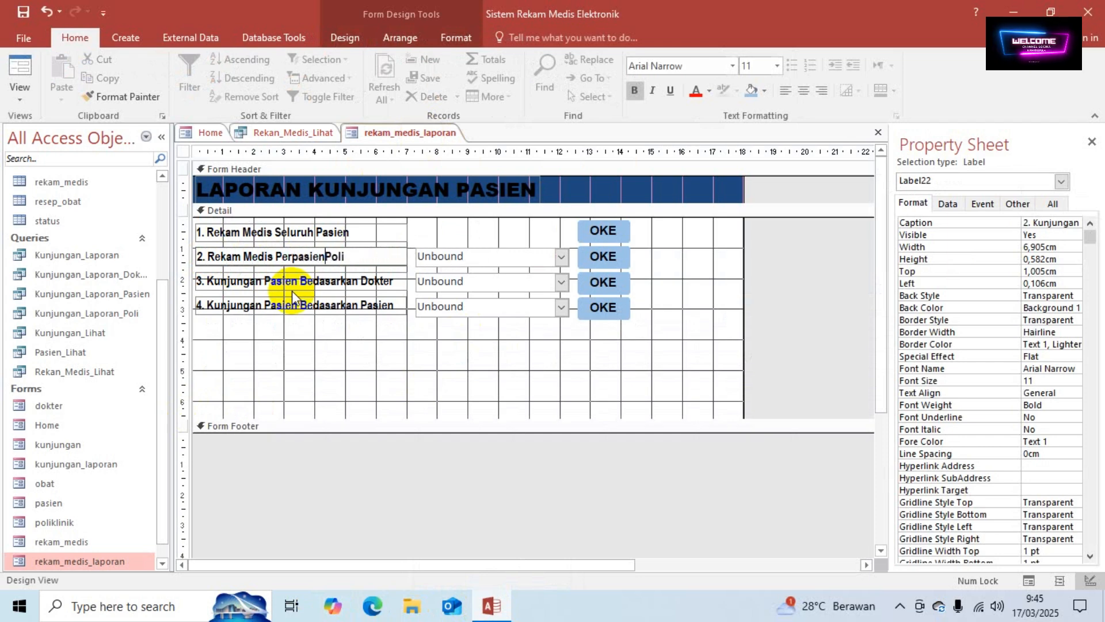
key(Delete)
key(Delete)
key(Delete)
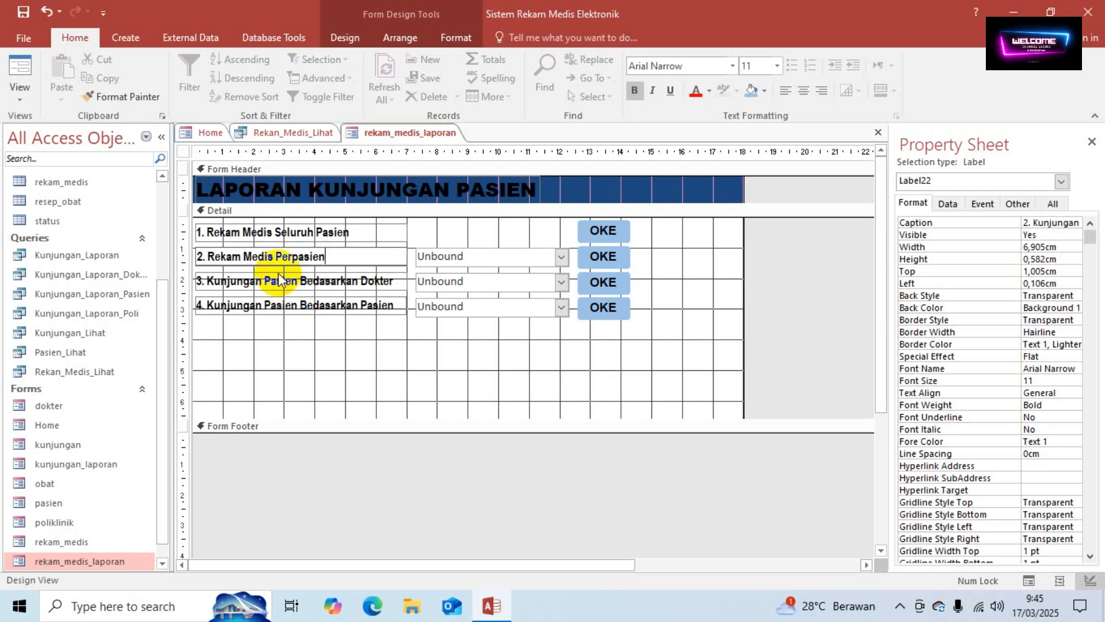
Change the text of the third label in the Detail section to "3. Rekam Medis Perdokter"
click(279, 280)
click(209, 282)
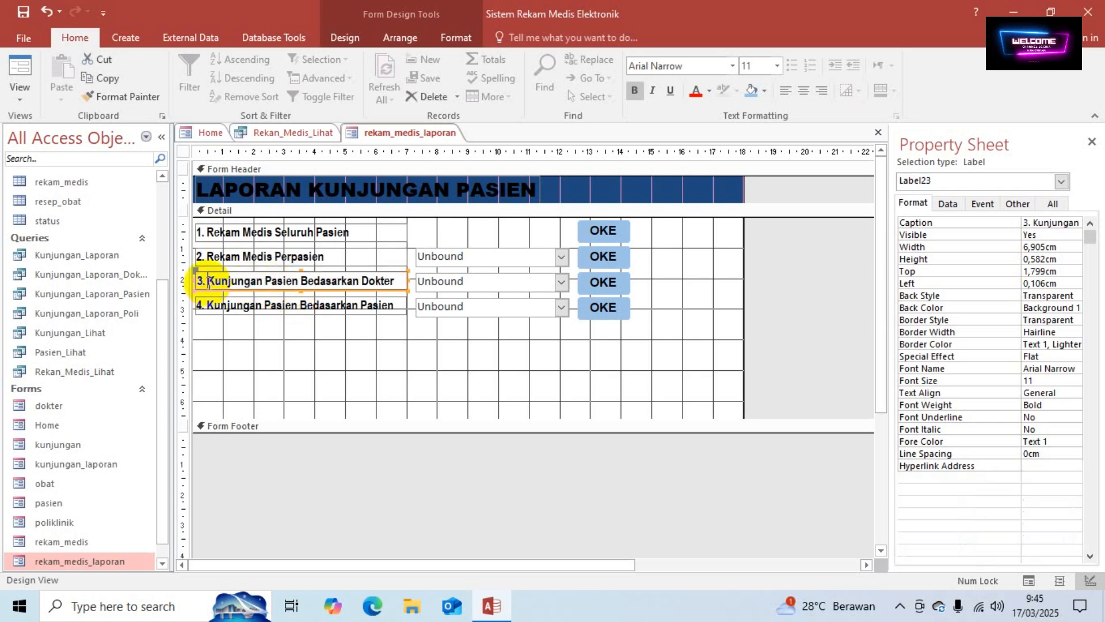
text(Rekam Med)
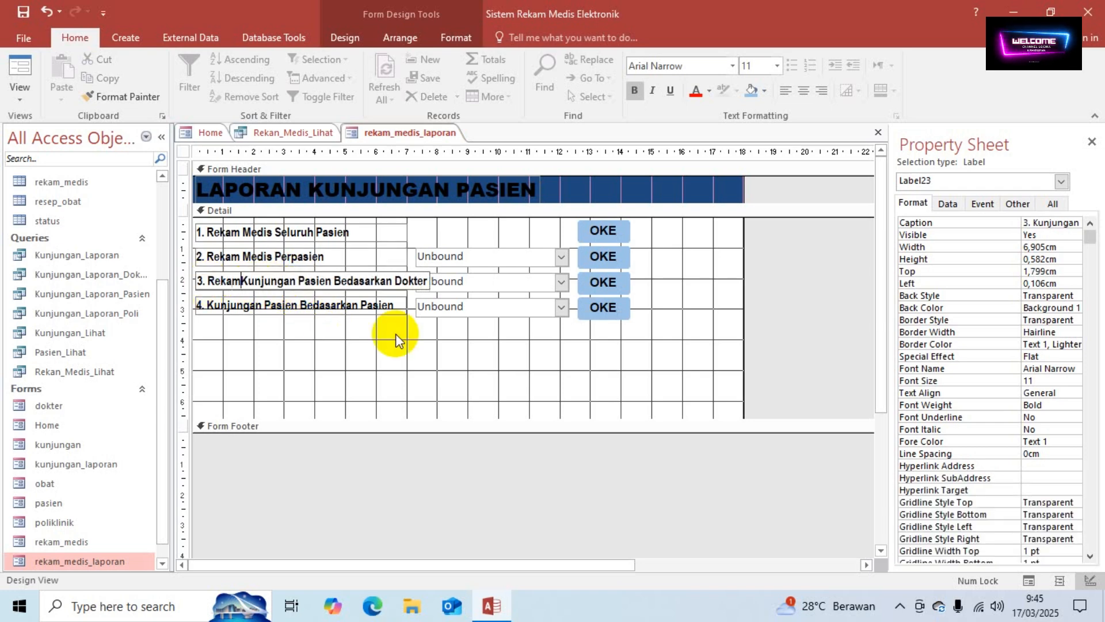
text(is )
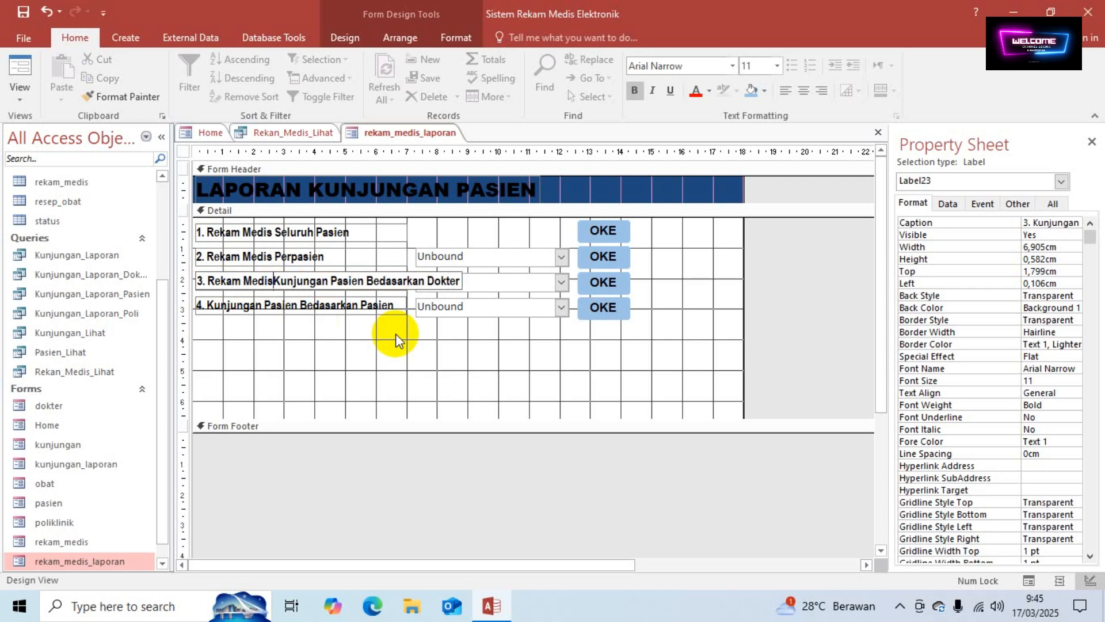
text(Per)
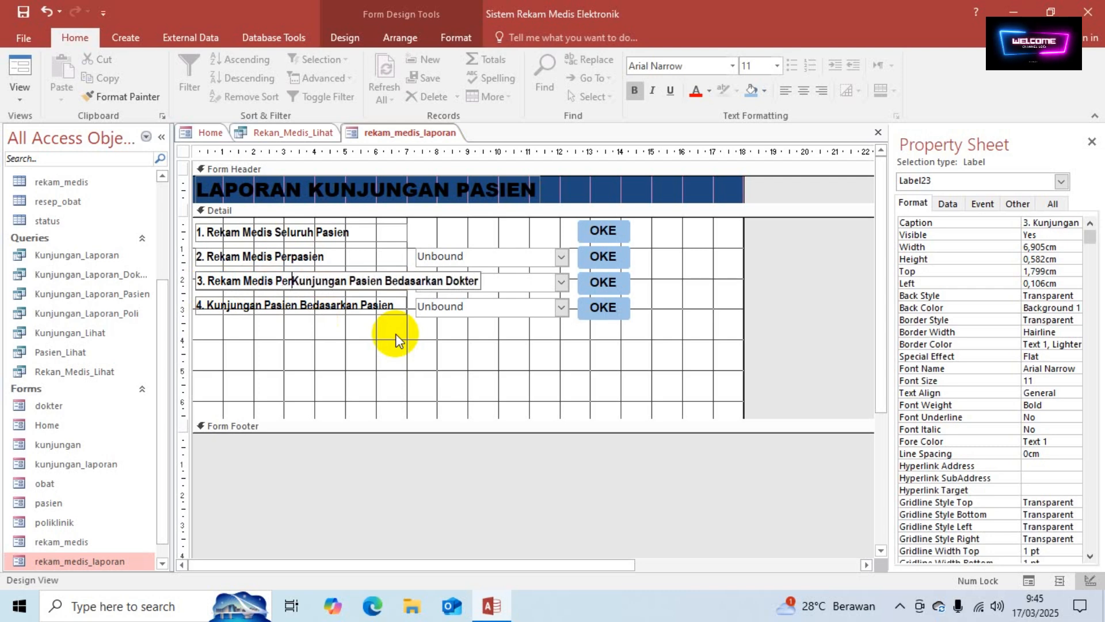
text(dokter)
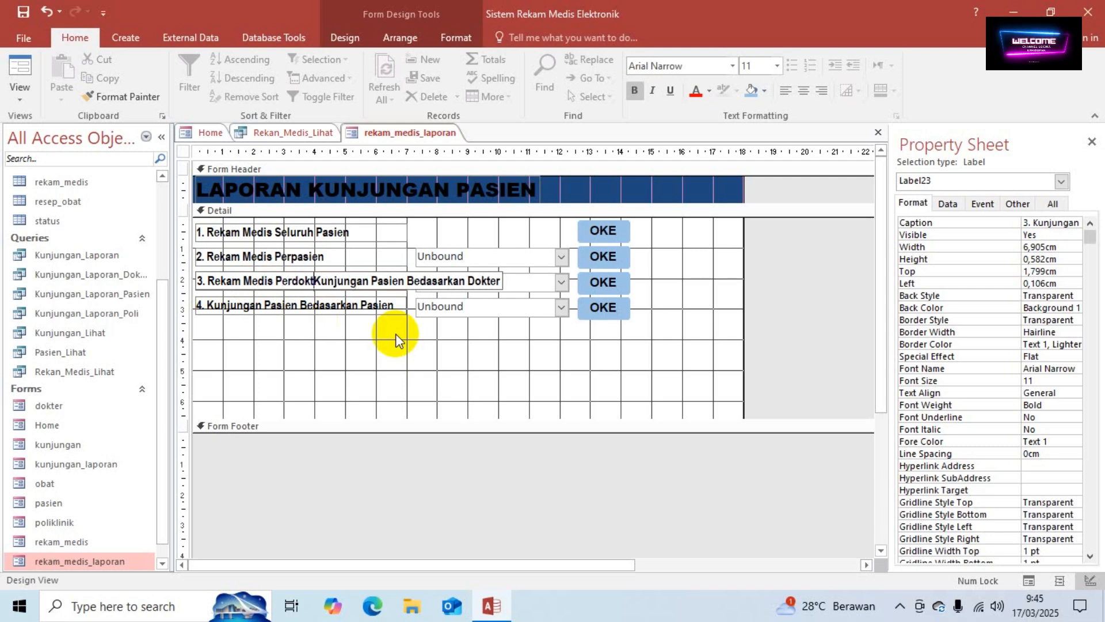
key(Delete)
key(Delete)
key(Delete)
key(Delete)
key(Delete)
key(Delete)
key(Delete)
key(Delete)
key(Delete)
key(Delete)
key(Delete)
key(Delete)
key(Delete)
key(Delete)
key(Delete)
key(Delete)
key(Delete)
key(Delete)
key(Delete)
key(Delete)
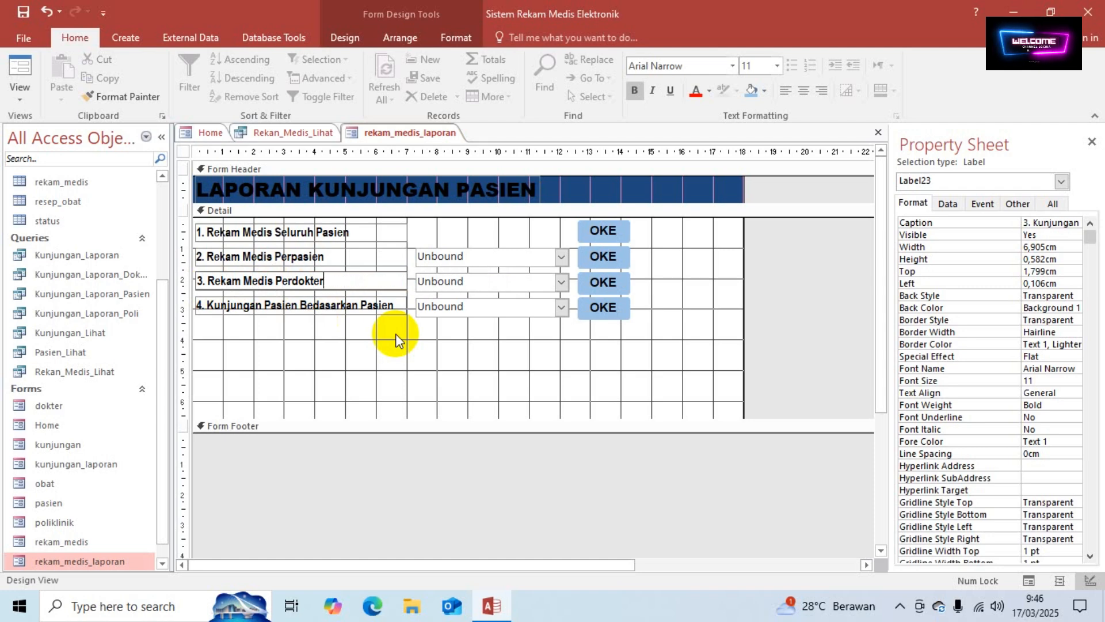
Change the text of the fourth label in the Detail section to "4. Rekam Medis Perpoli"
click(292, 305)
click(305, 282)
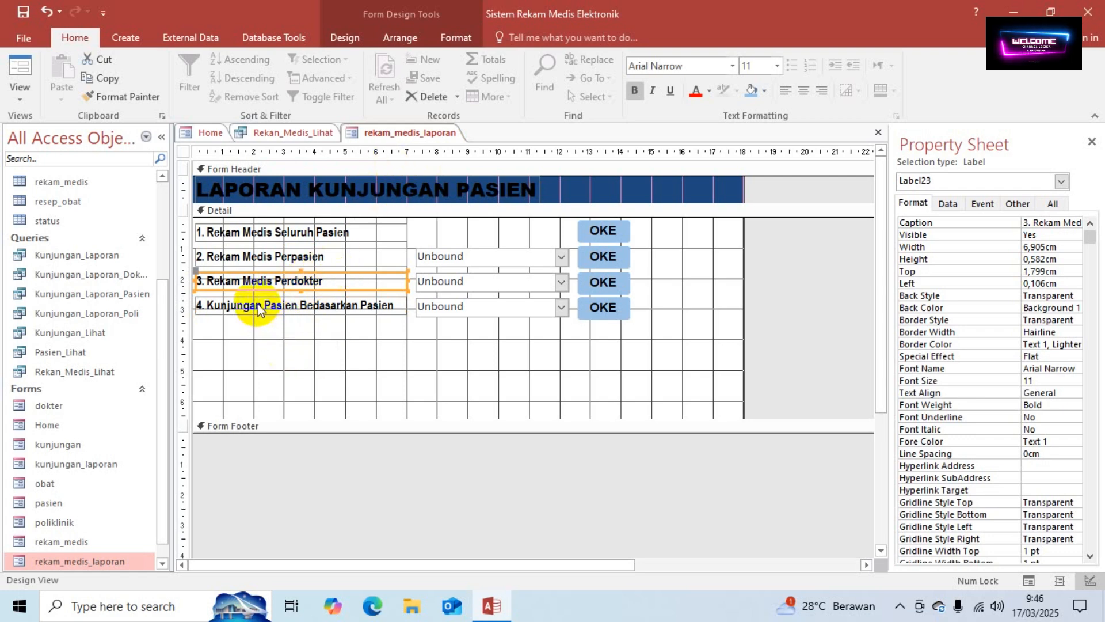
click(230, 305)
click(205, 305)
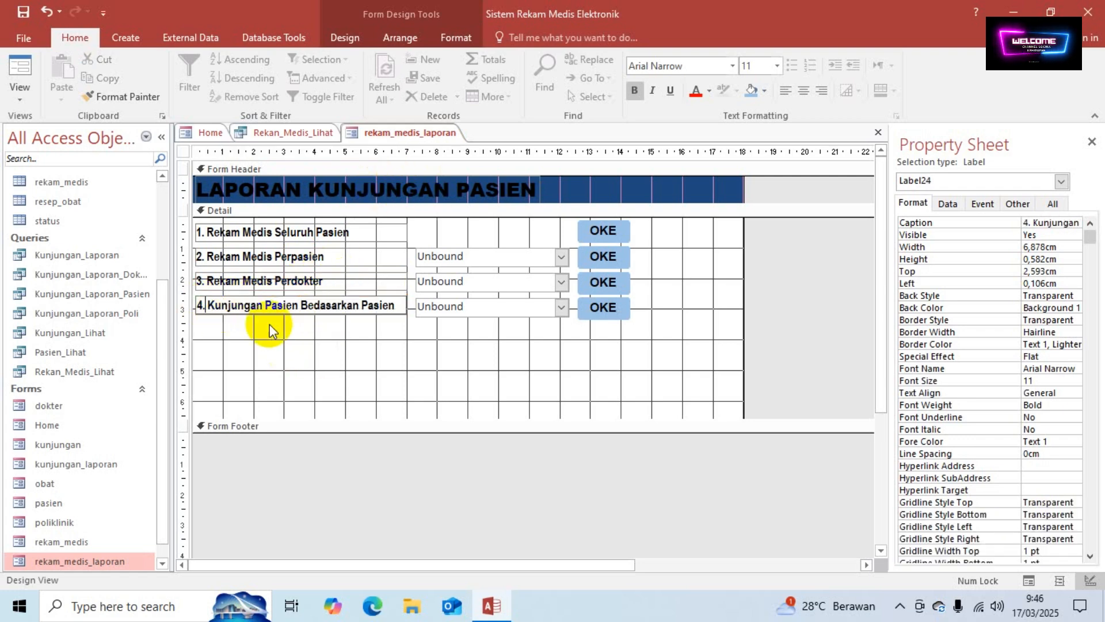
key(Right)
text(Rekam )
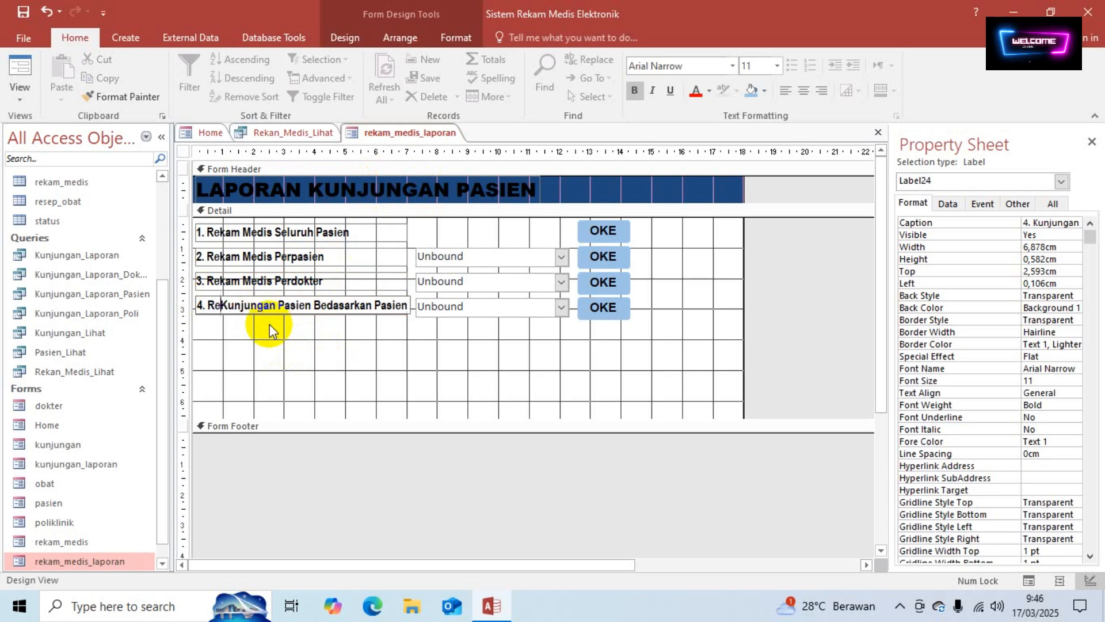
text(Medis )
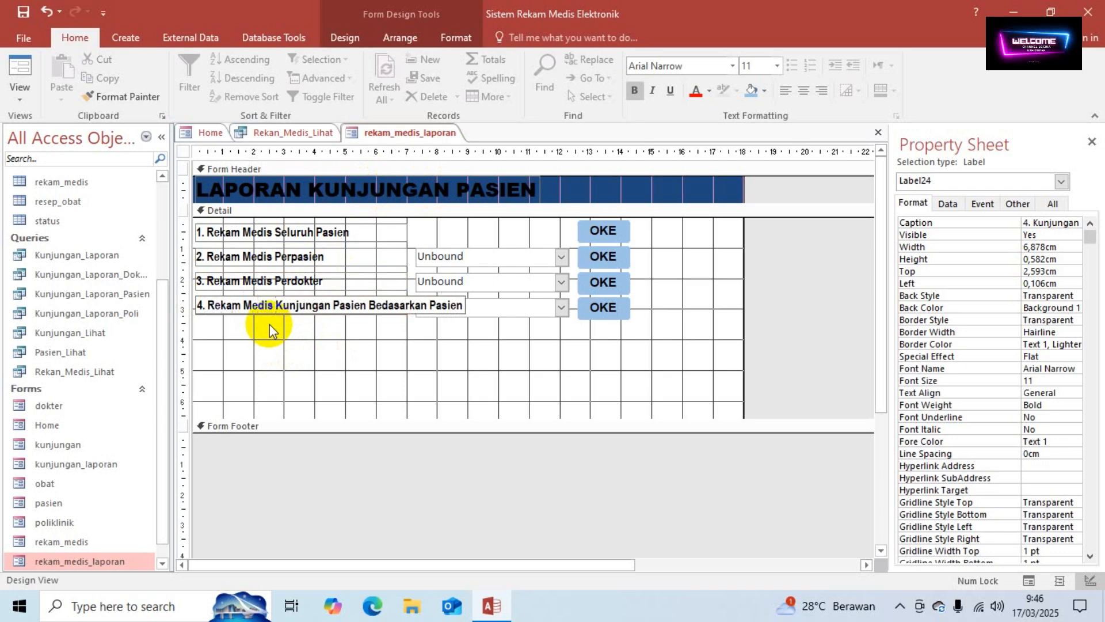
text(Per)
text(poli)
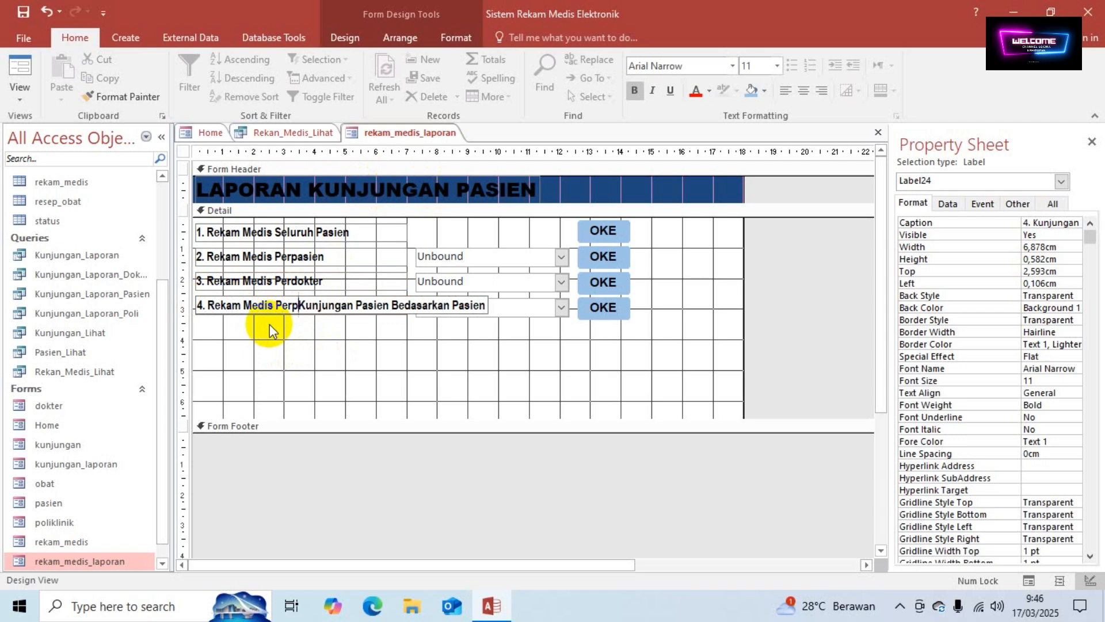
key(Delete)
key(Delete)
key(Delete)
key(Delete)
key(Delete)
key(Delete)
key(Delete)
key(Delete)
key(Delete)
key(Delete)
key(Delete)
key(Delete)
key(Delete)
key(Delete)
key(Delete)
key(Delete)
key(Delete)
key(Delete)
key(Delete)
key(Delete)
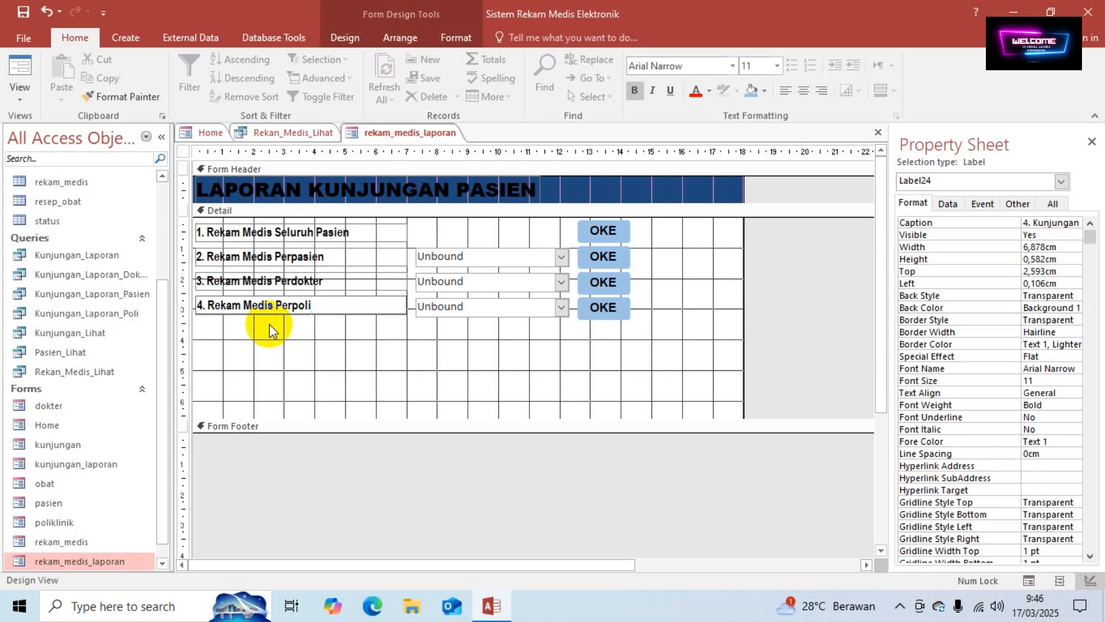
click(333, 327)
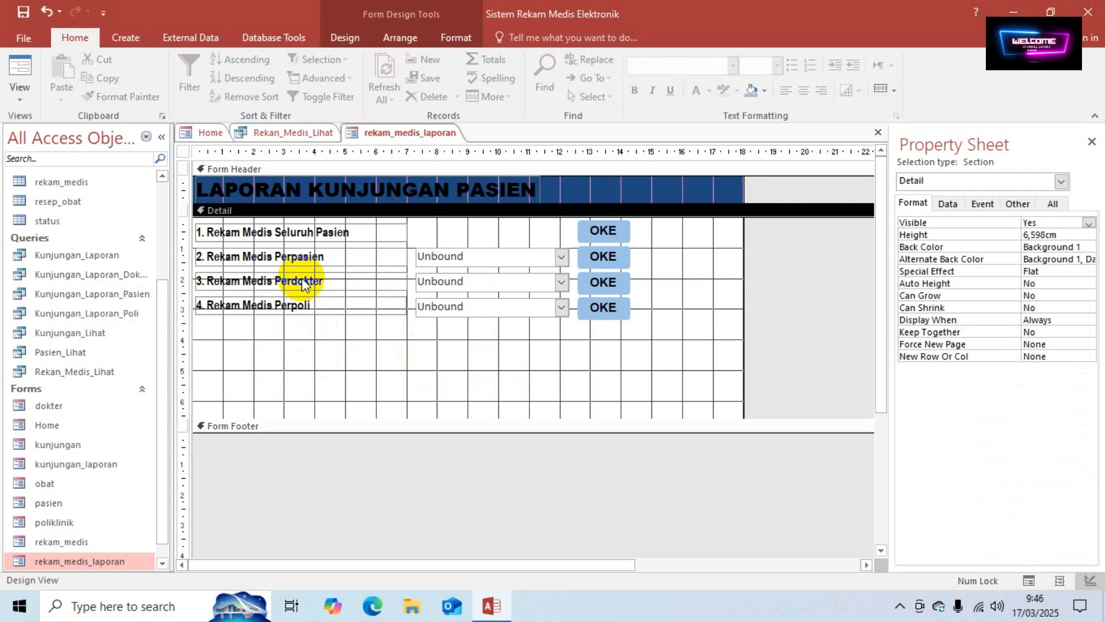
Clear the row source of the combo box beside the Perpasien label and start a new row source query on the pasien table
click(440, 260)
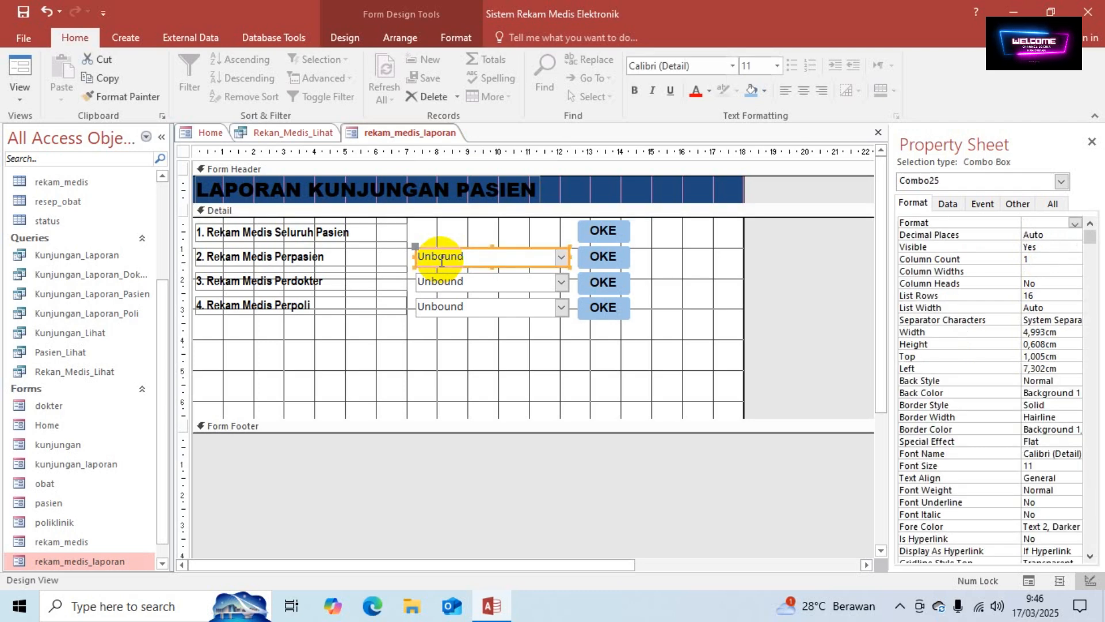
click(948, 204)
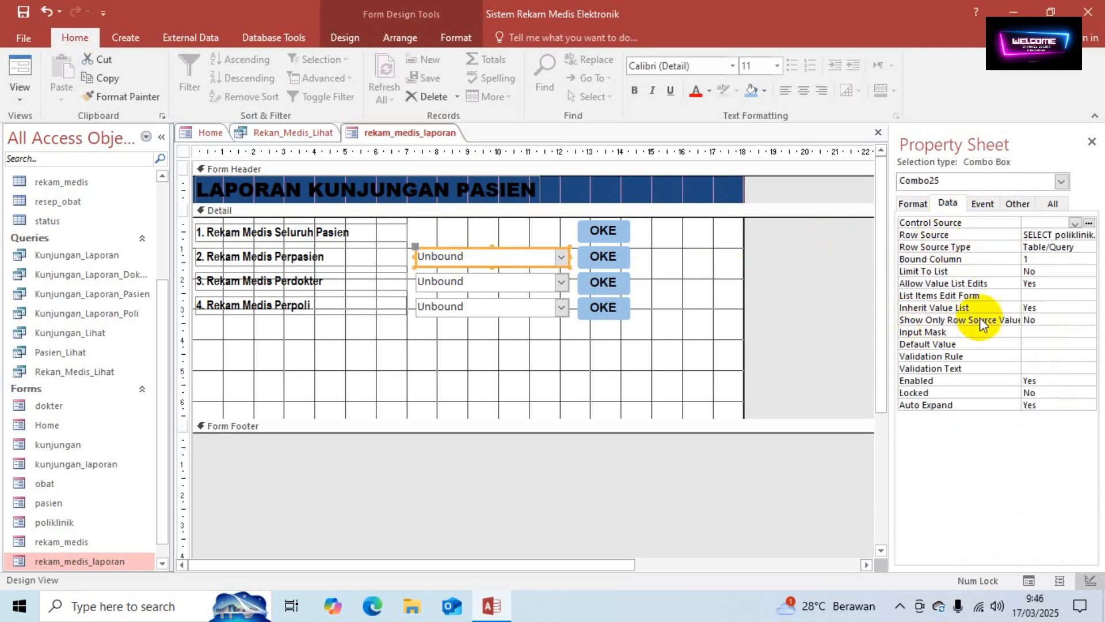
click(1039, 247)
key(Up)
key(Delete)
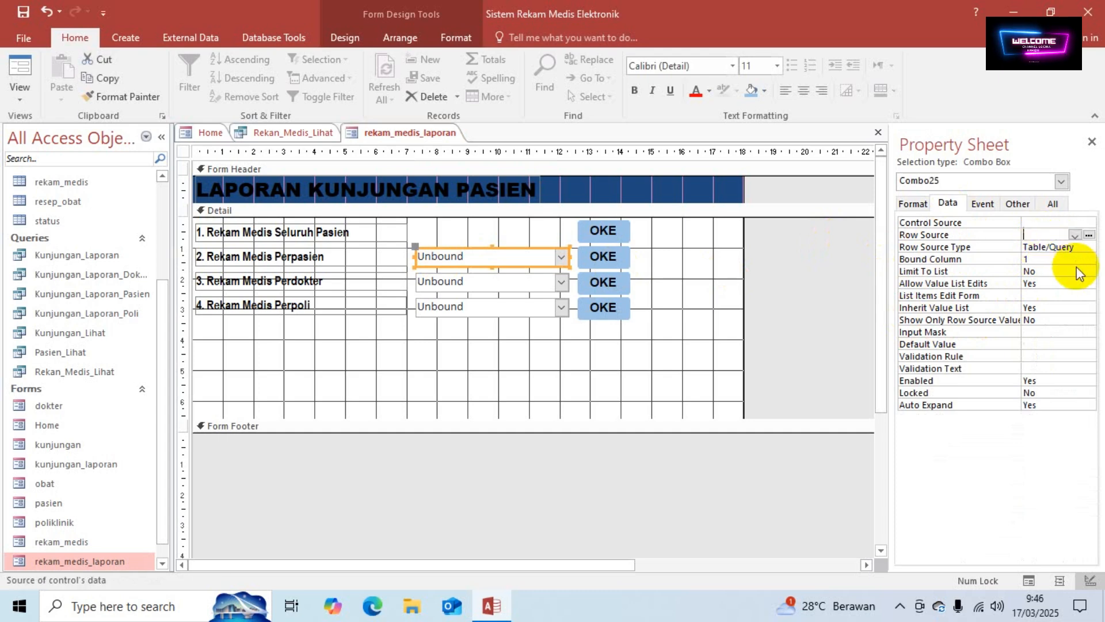
click(1087, 235)
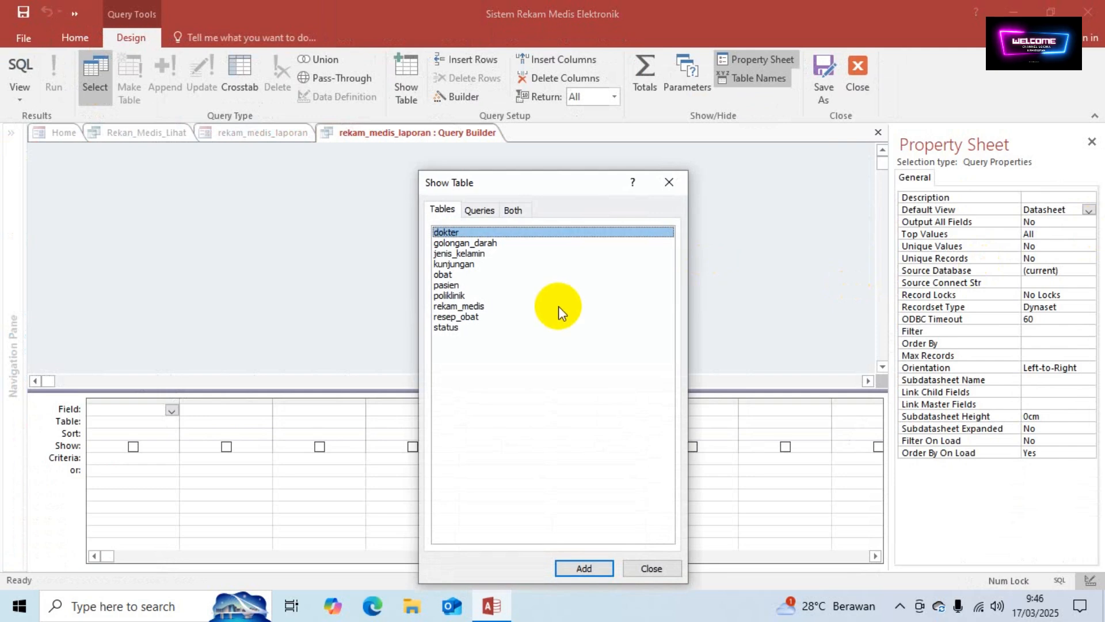
double_click(448, 284)
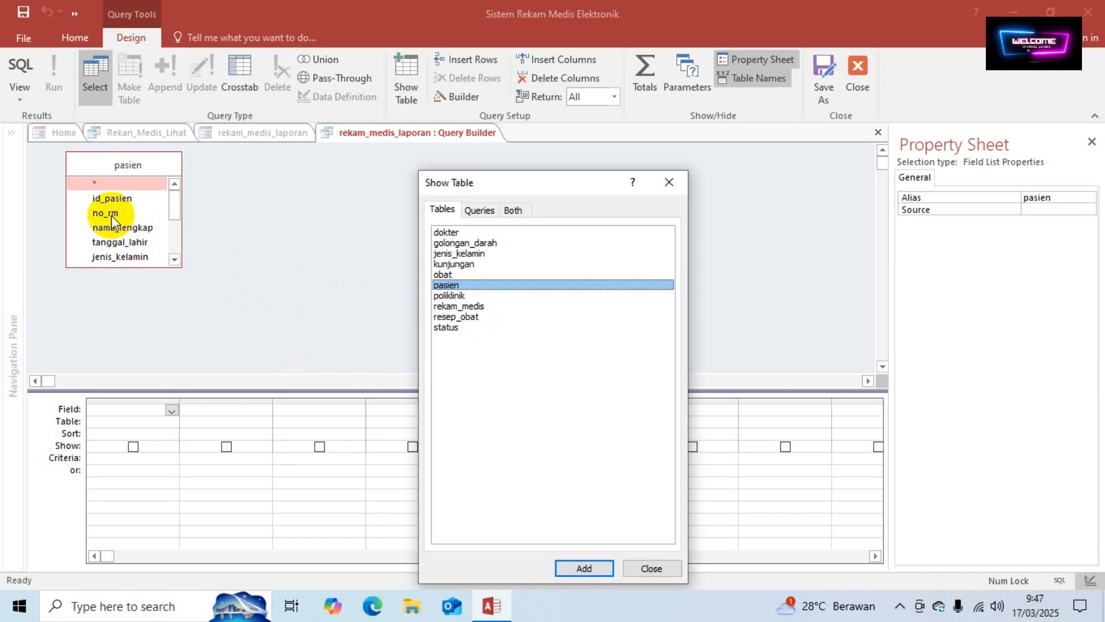
click(652, 568)
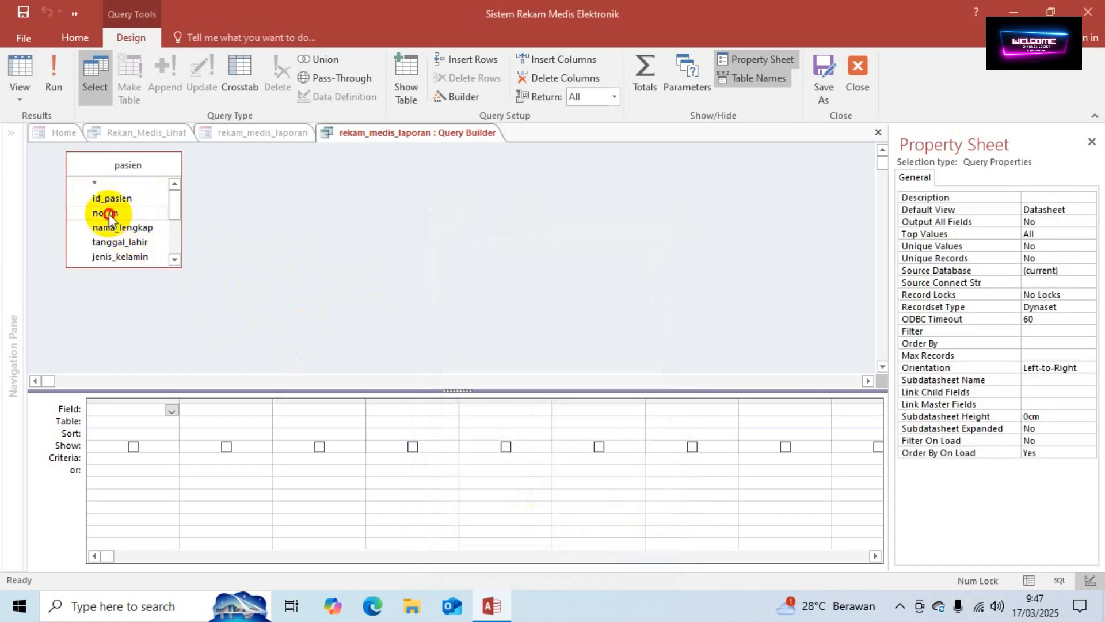
Add the no_rm field to the query with Descending sort, then save and close the Query Builder
drag(106, 212, 150, 412)
click(109, 433)
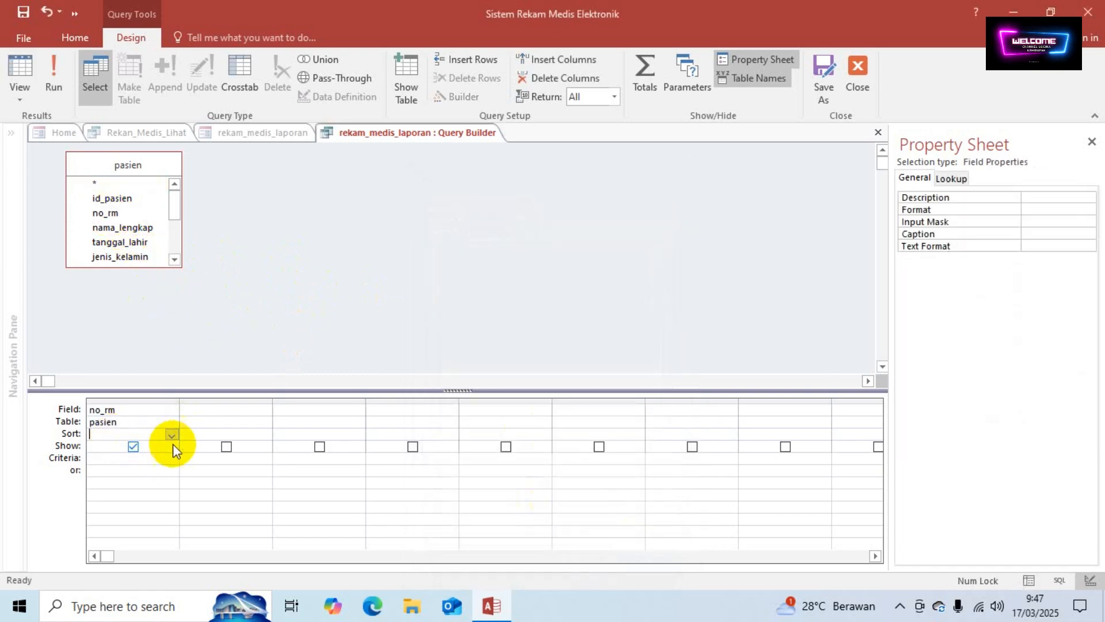
click(172, 435)
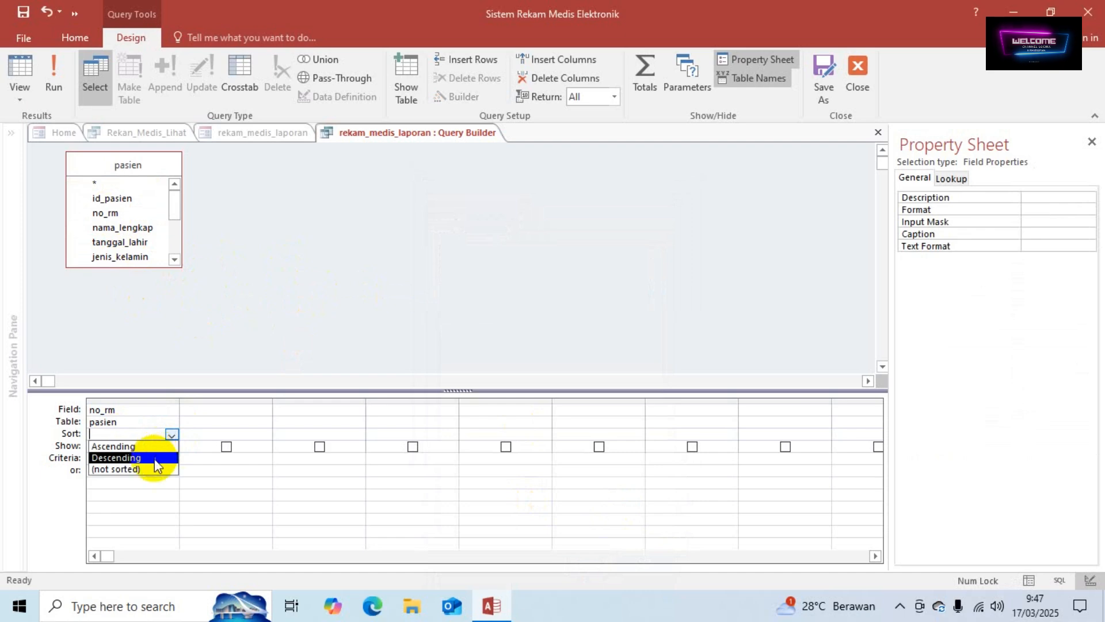
click(153, 459)
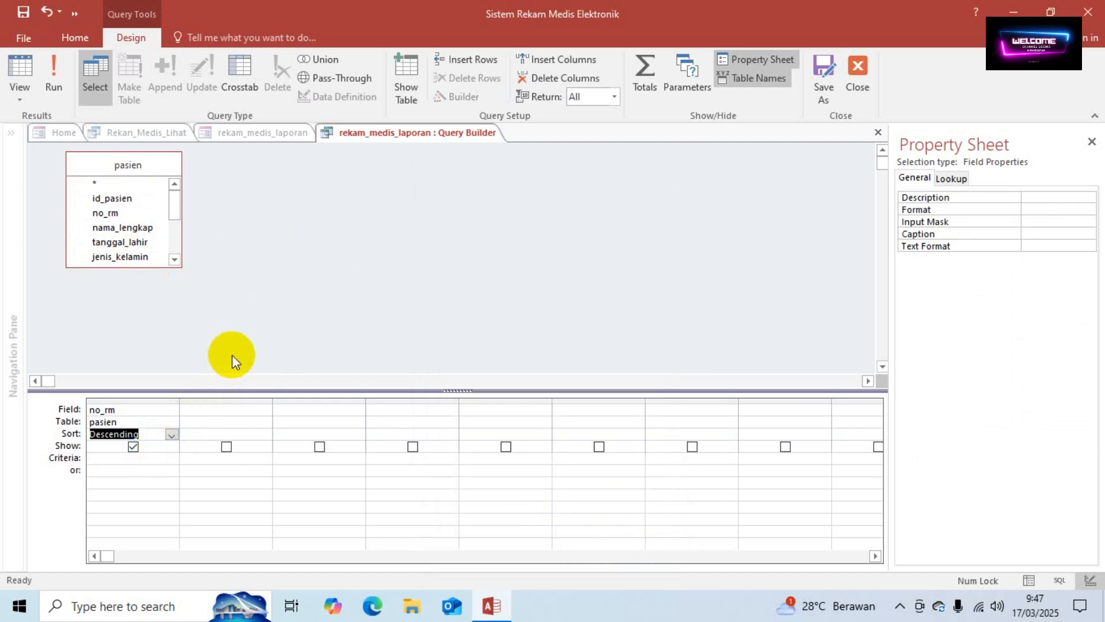
click(54, 69)
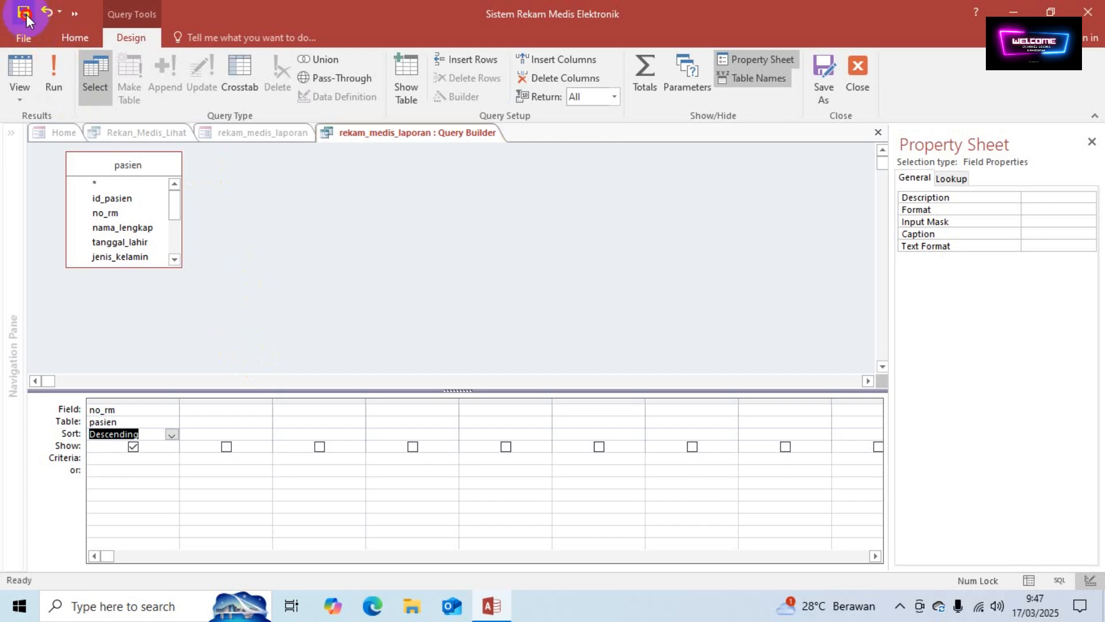
click(846, 74)
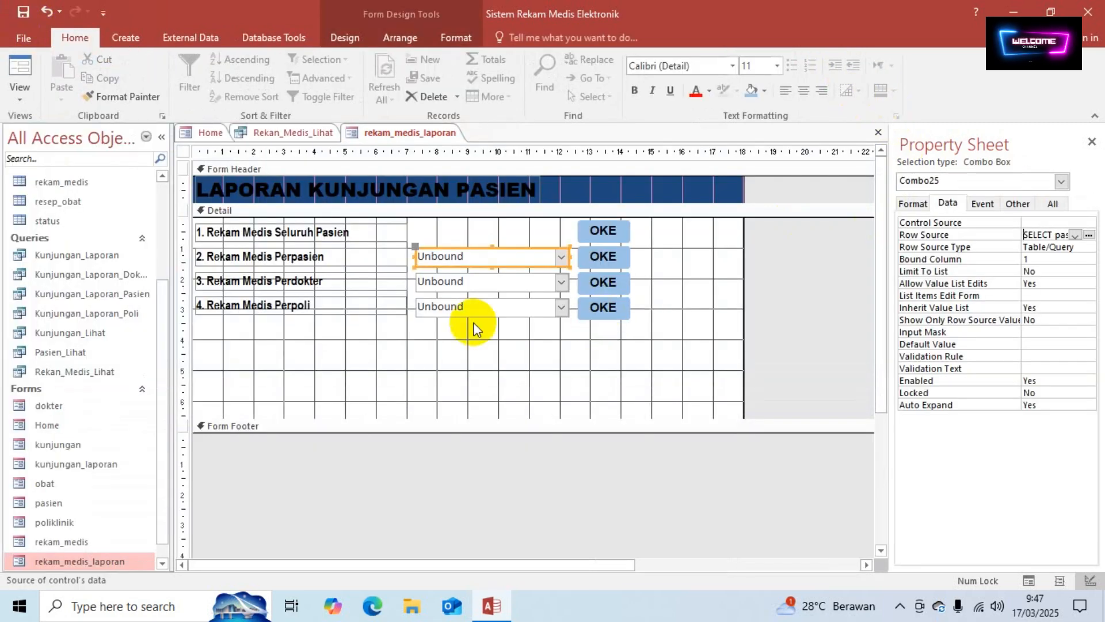
Change the second label's text to "2. Rekam Medis Pernomor"
click(335, 262)
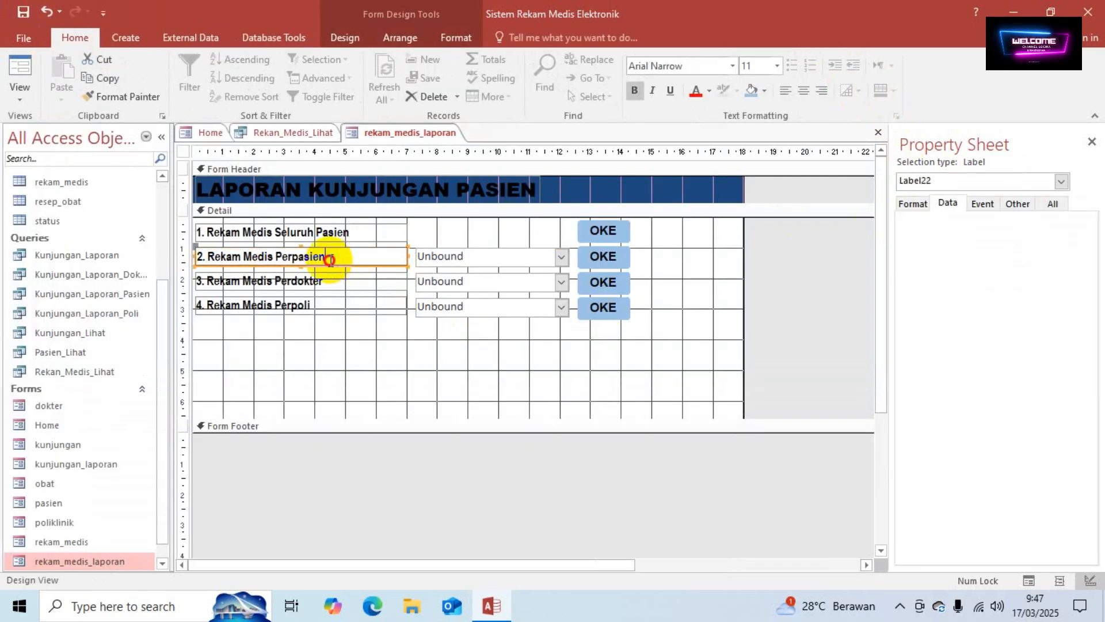
key(BackSpace)
key(BackSpace)
key(BackSpace)
key(BackSpace)
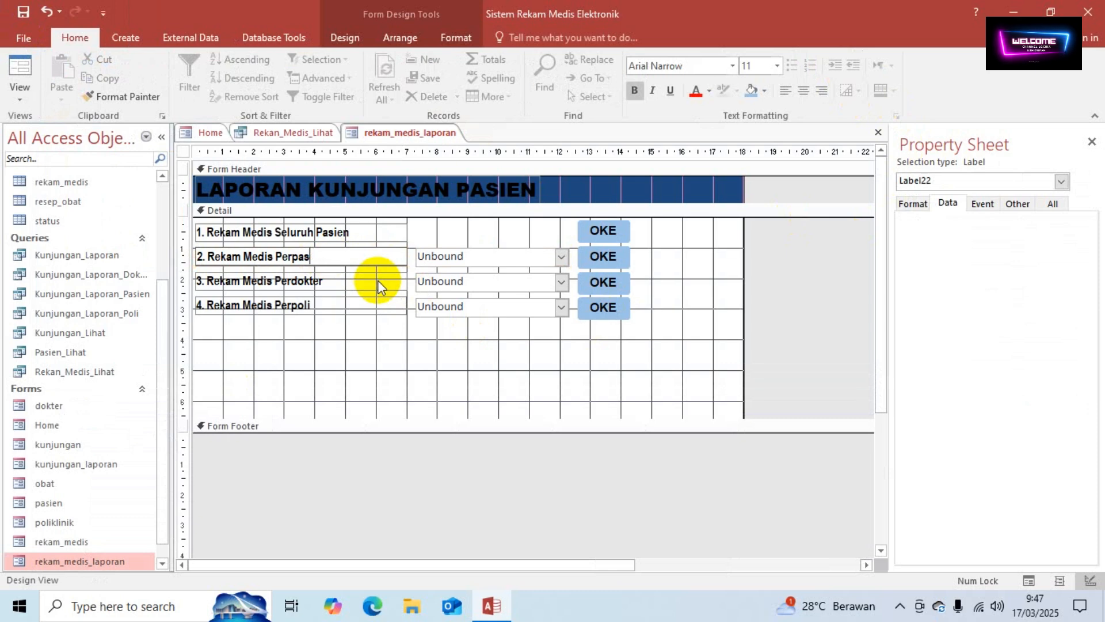
key(BackSpace)
key(BackSpace)
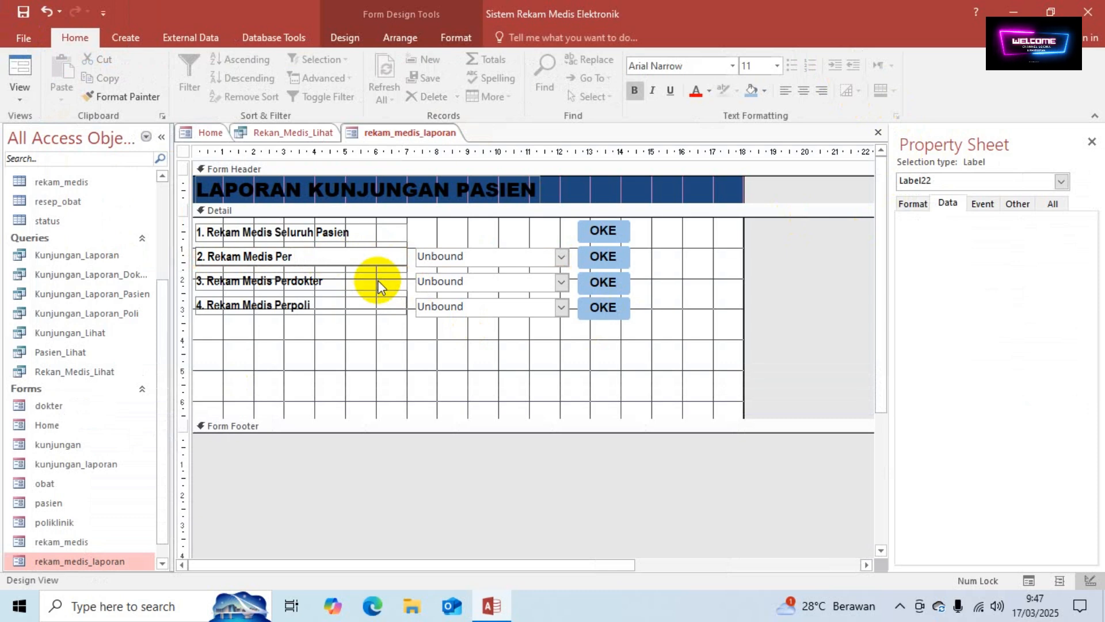
text(no)
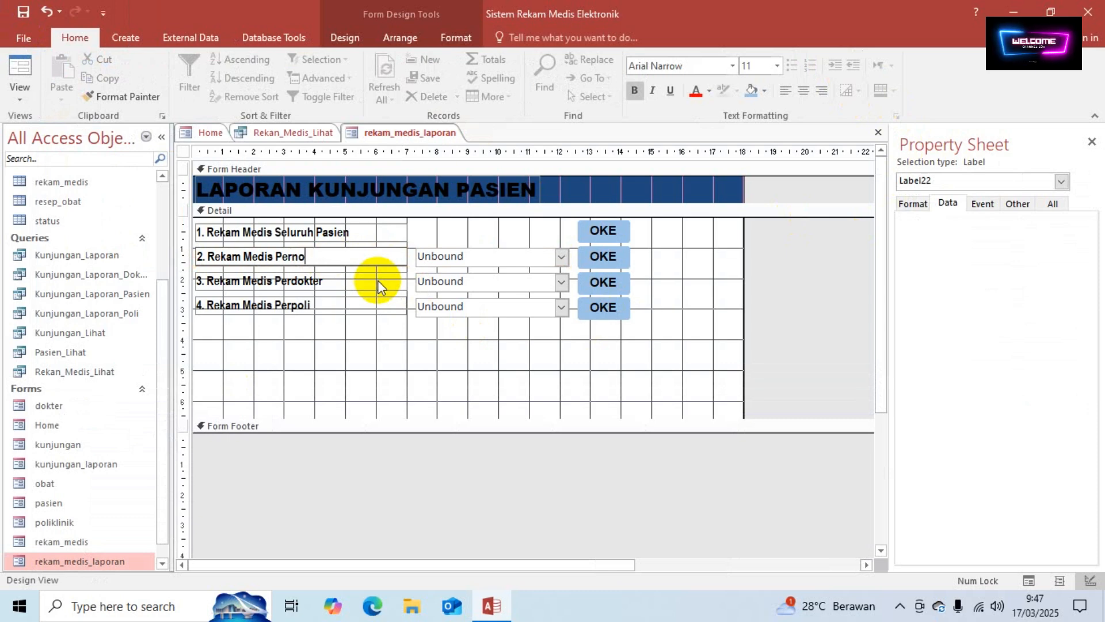
text(mor)
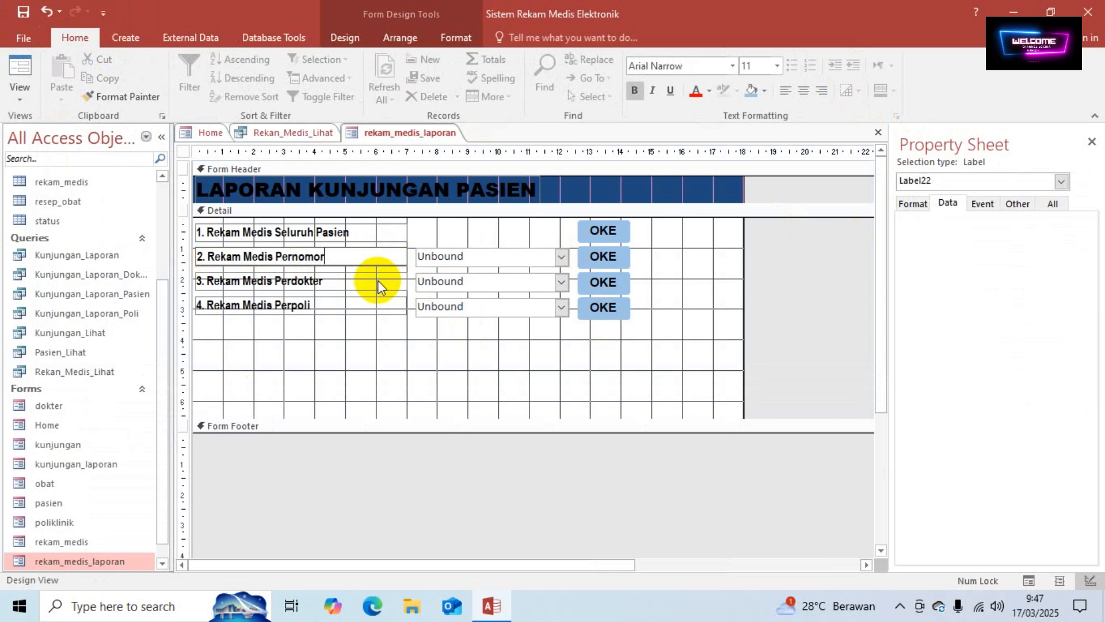
click(464, 247)
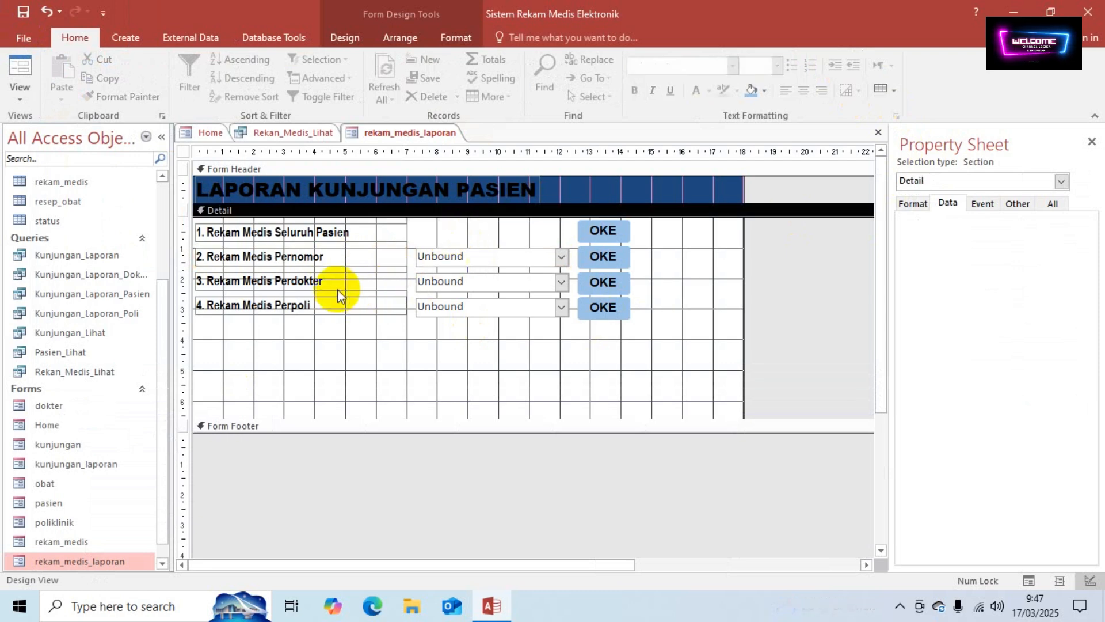
Clear the row source of the combo box beside the Perdokter label and start a new row source query on the dokter table
click(541, 288)
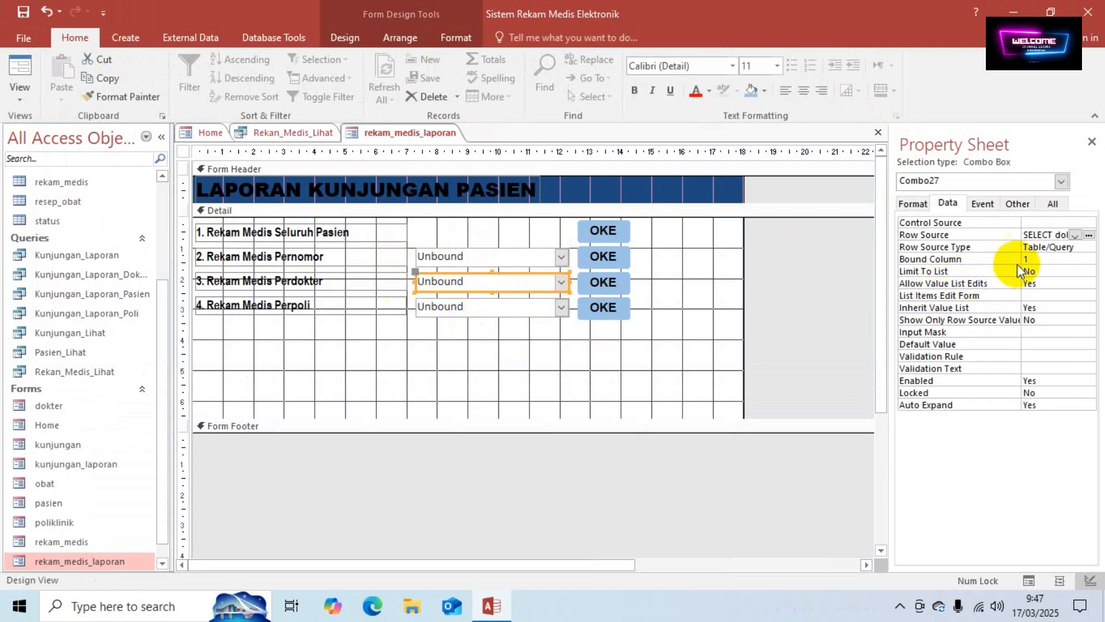
click(1039, 247)
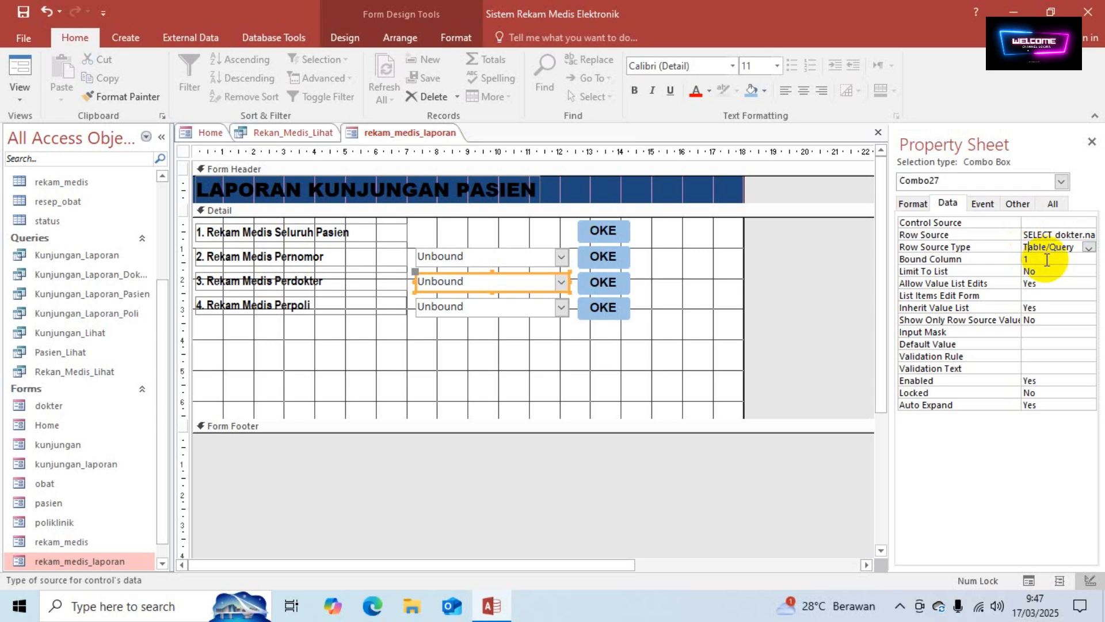
key(Up)
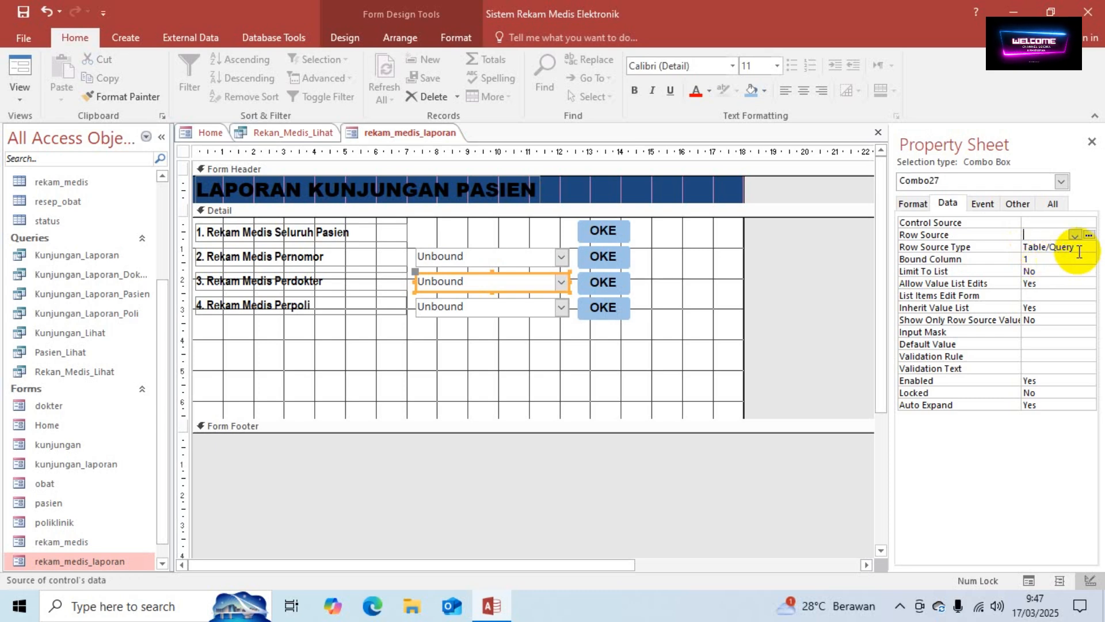
key(Delete)
click(1090, 237)
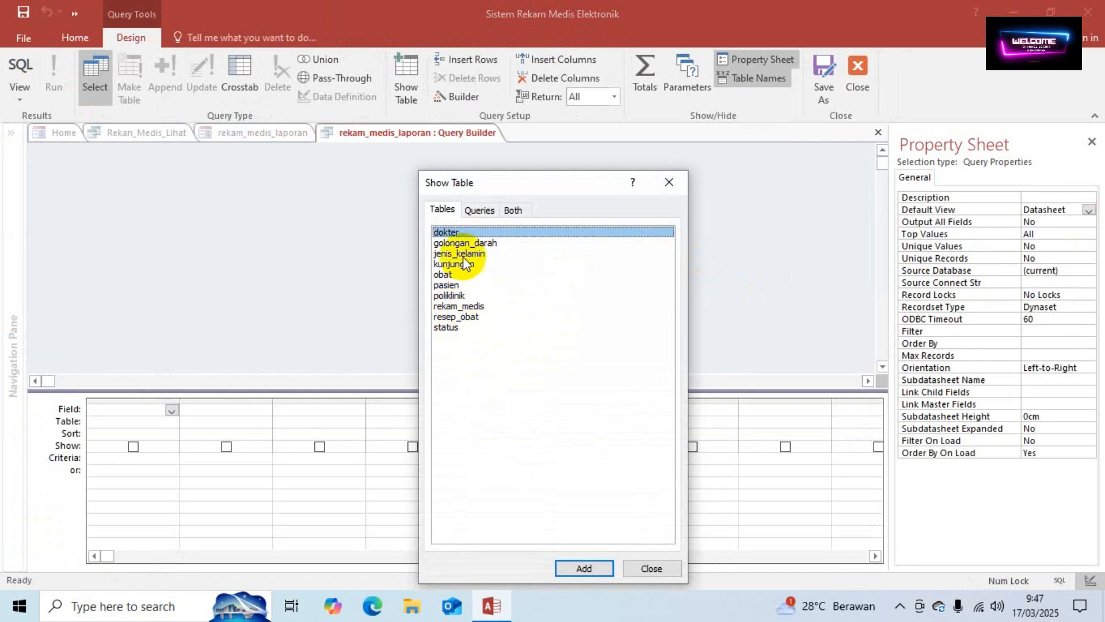
click(584, 566)
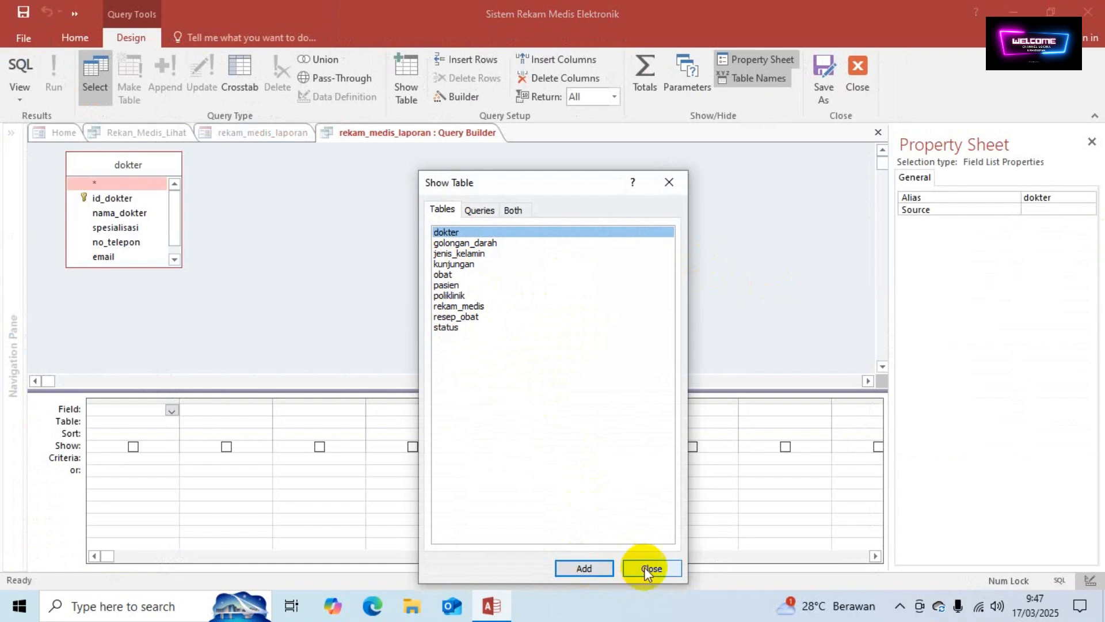
click(648, 569)
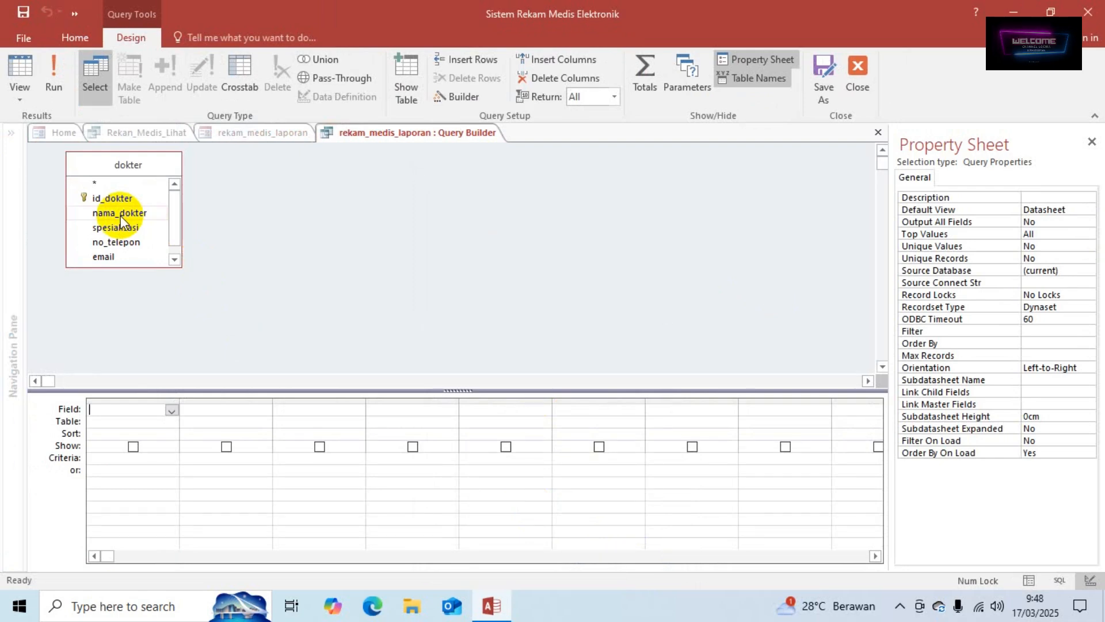
Add the nama_dokter field to the query with Ascending sort, then save and close the Query Builder
double_click(119, 213)
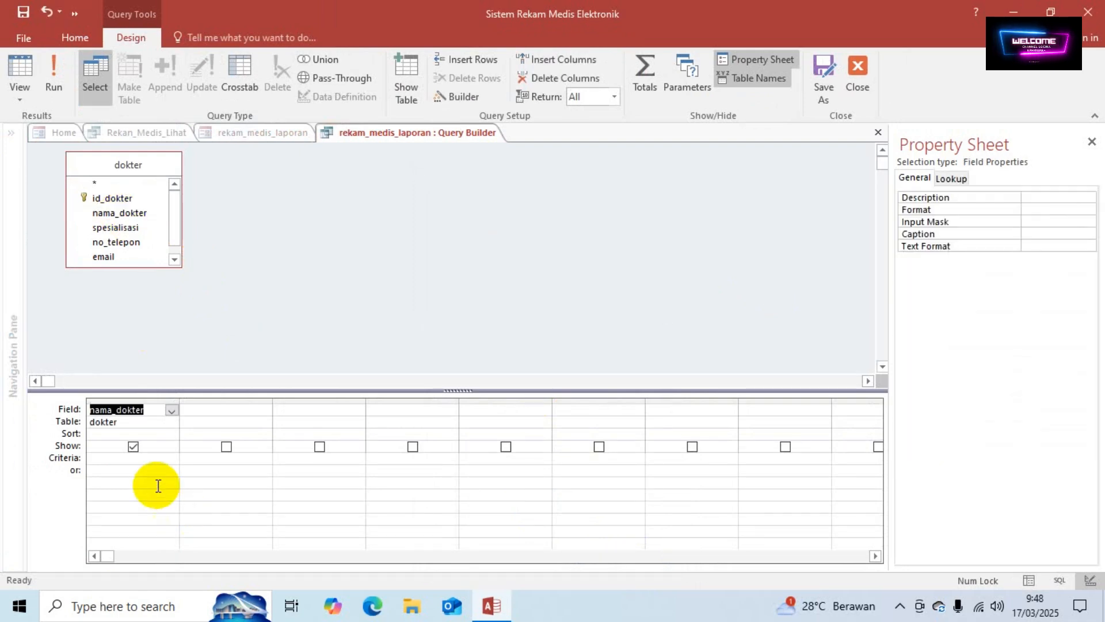
click(106, 436)
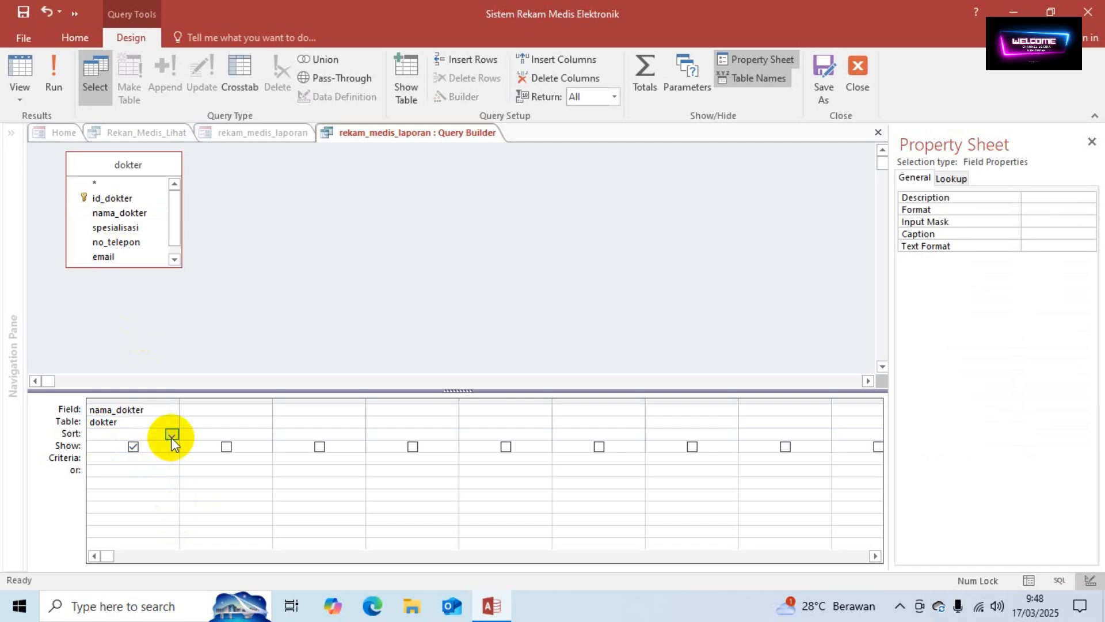
click(172, 435)
click(148, 446)
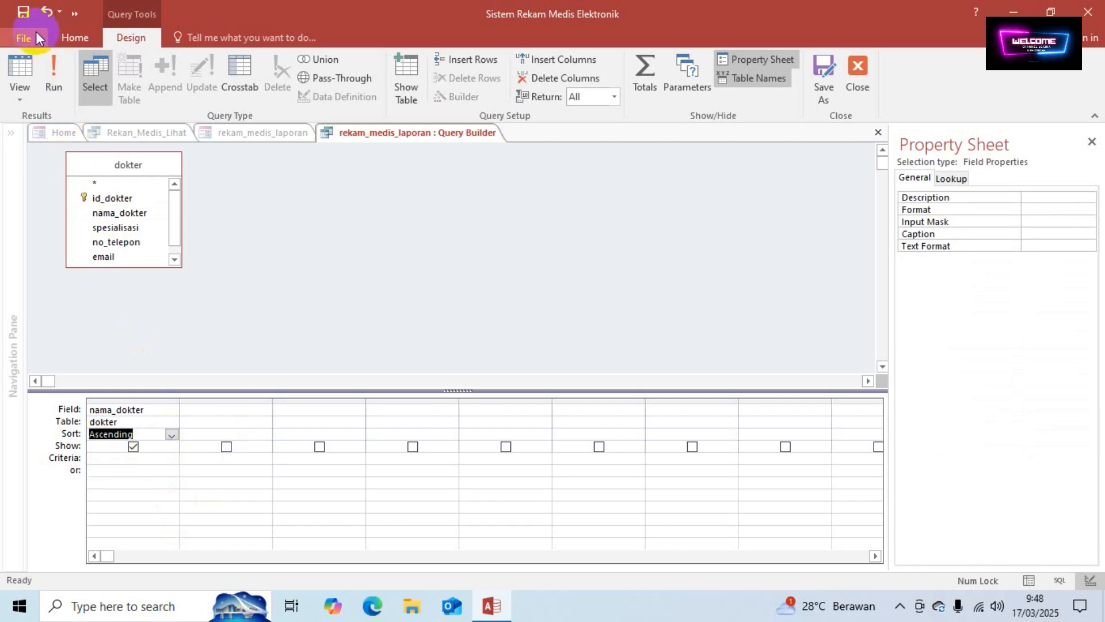
click(23, 12)
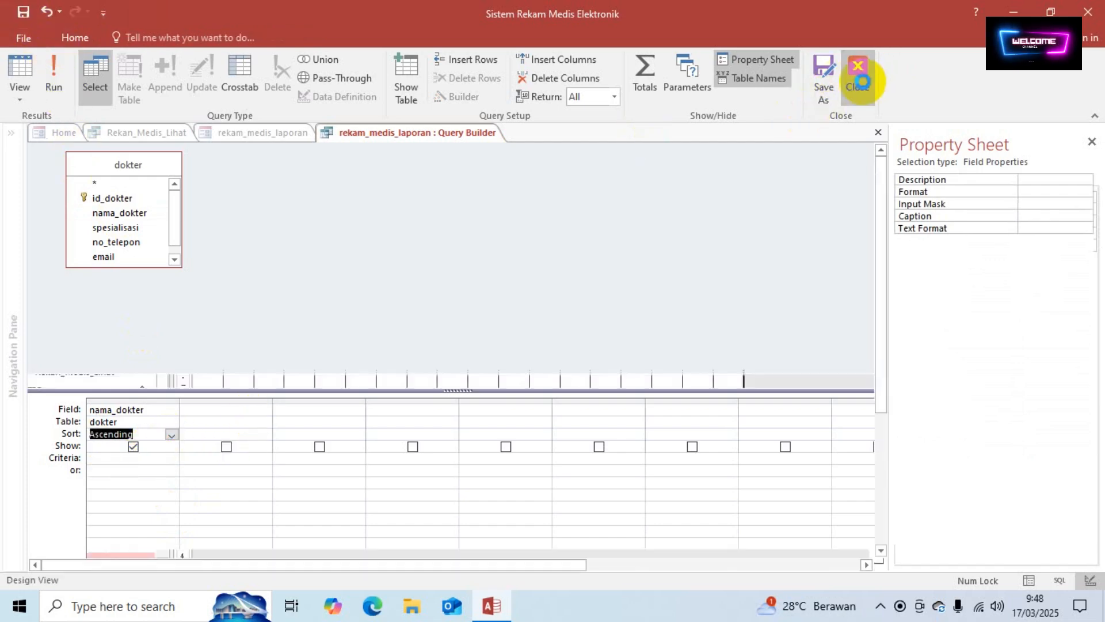
click(858, 68)
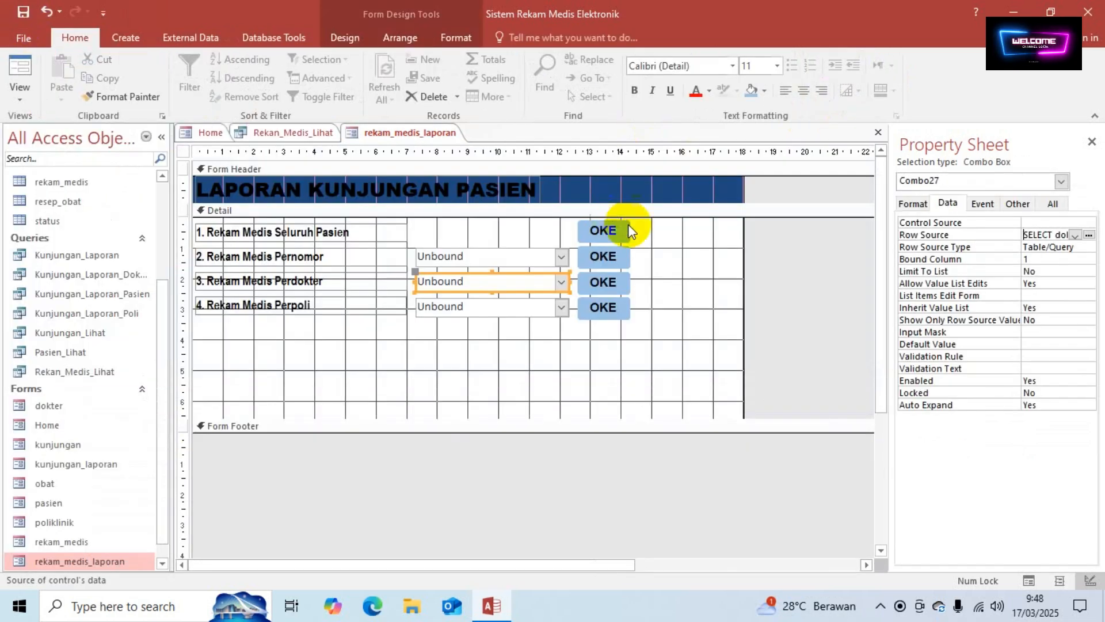
Clear the row source of the combo box beside the Perpoli label and start a new row source query on the poliklinik table
click(463, 311)
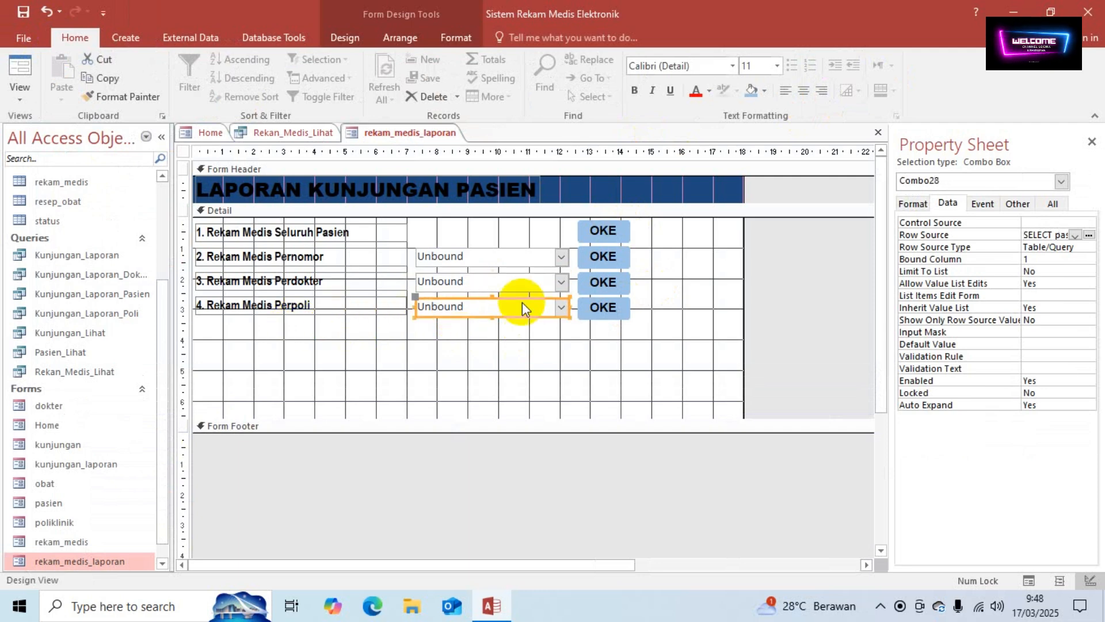
click(1044, 249)
key(Up)
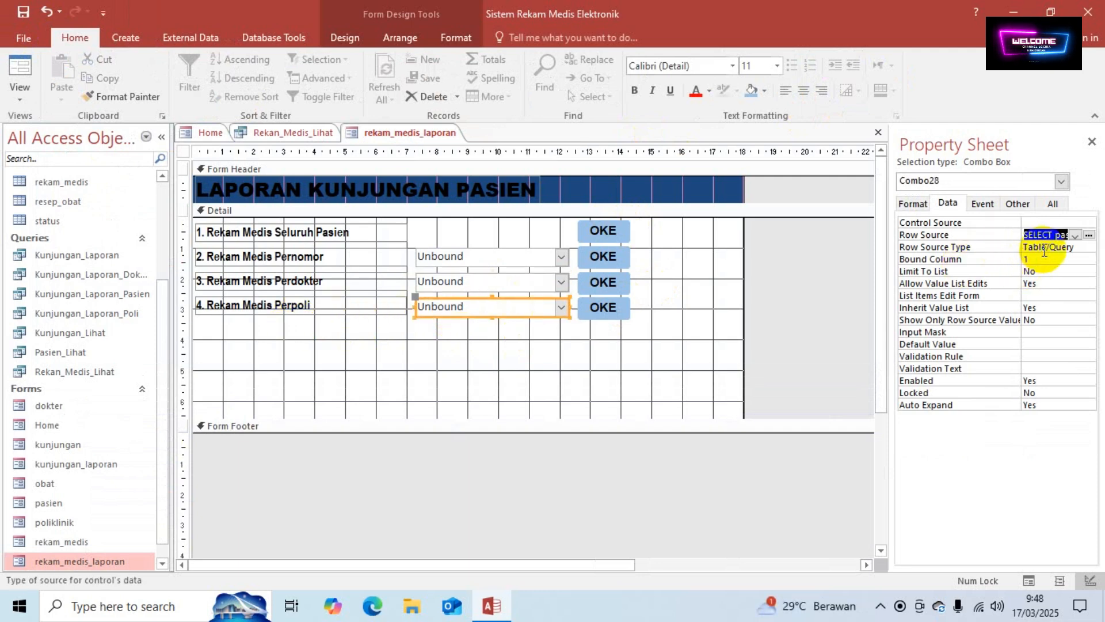
key(Delete)
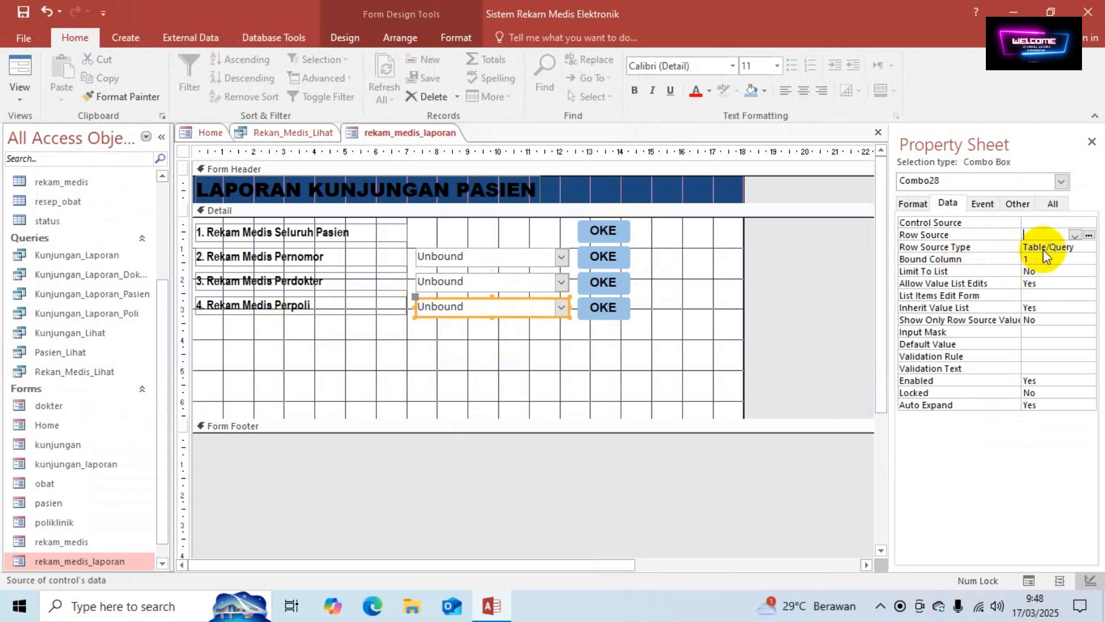
click(1089, 234)
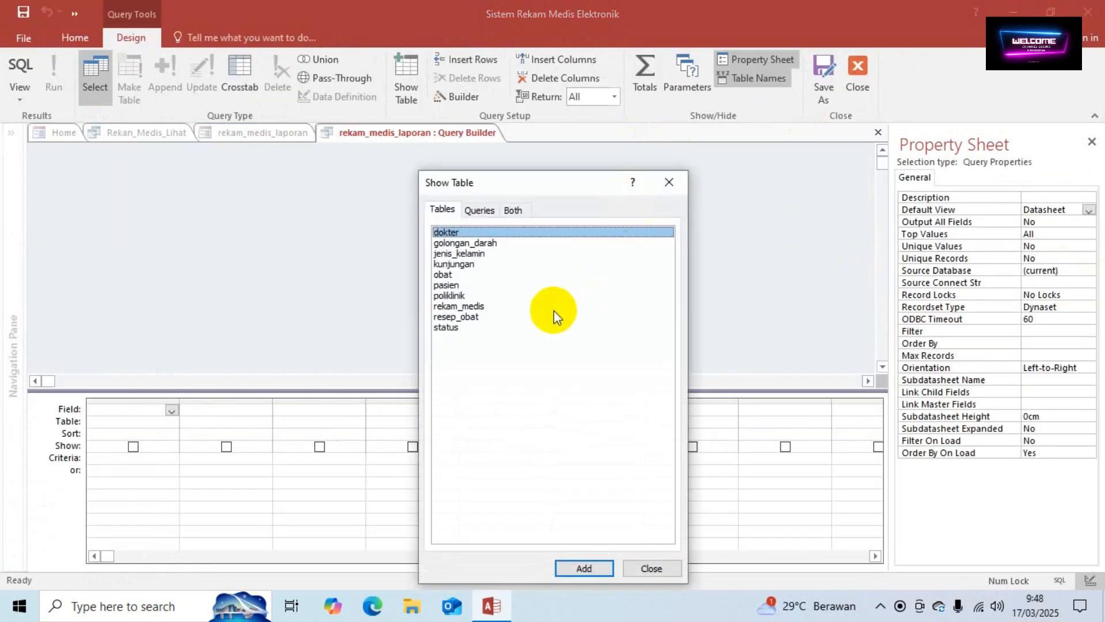
click(454, 297)
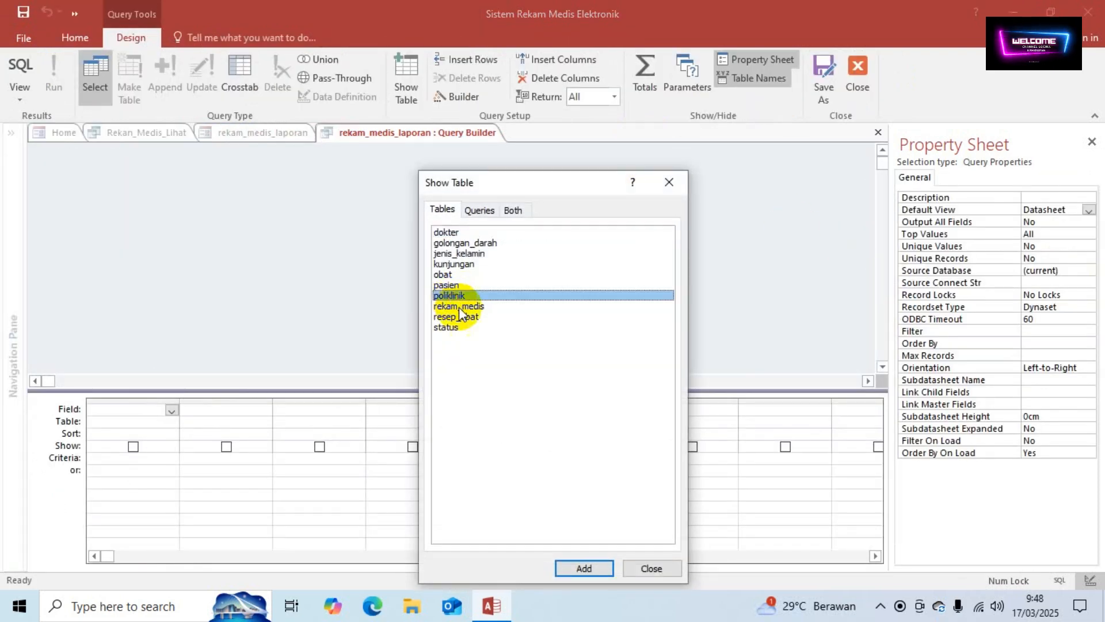
click(581, 567)
click(650, 568)
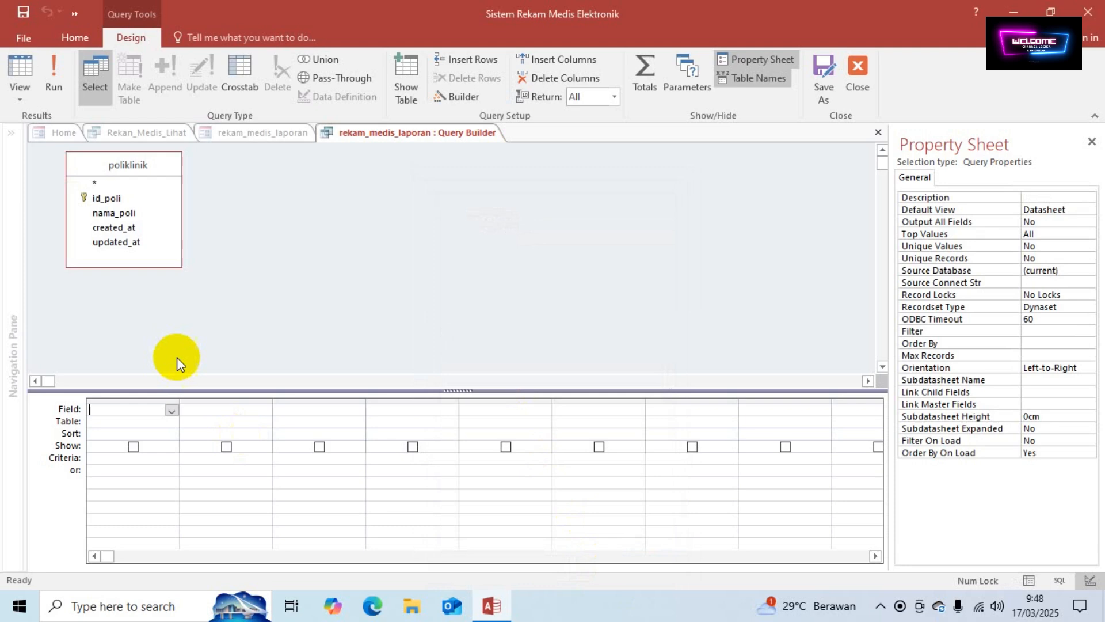
Add the nama_poli field to the query with Ascending sort, then save and close the Query Builder
double_click(116, 213)
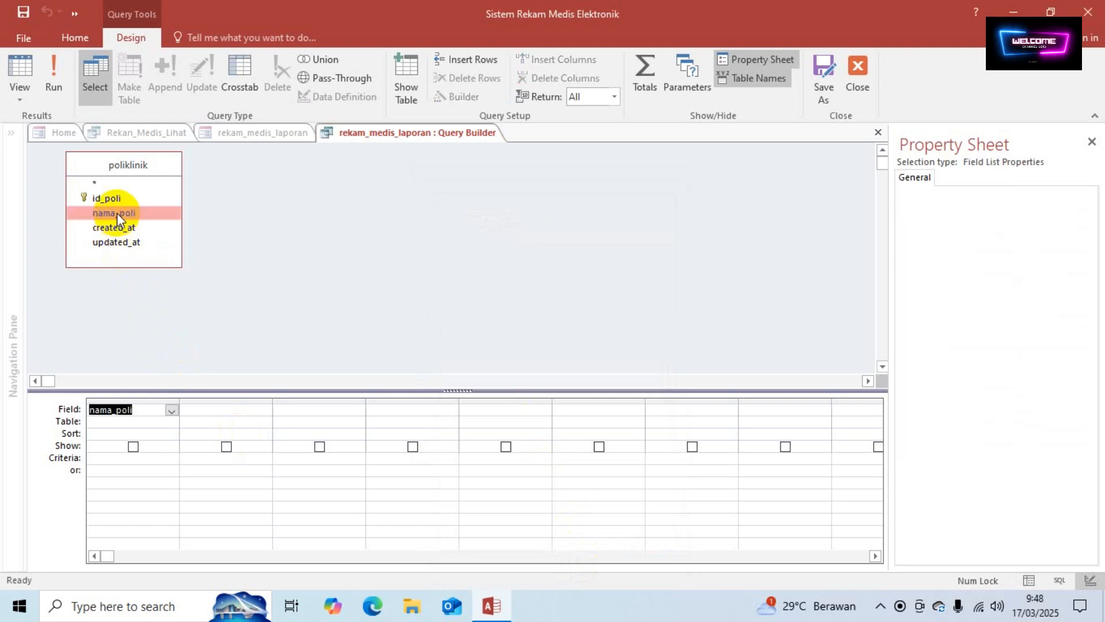
click(124, 438)
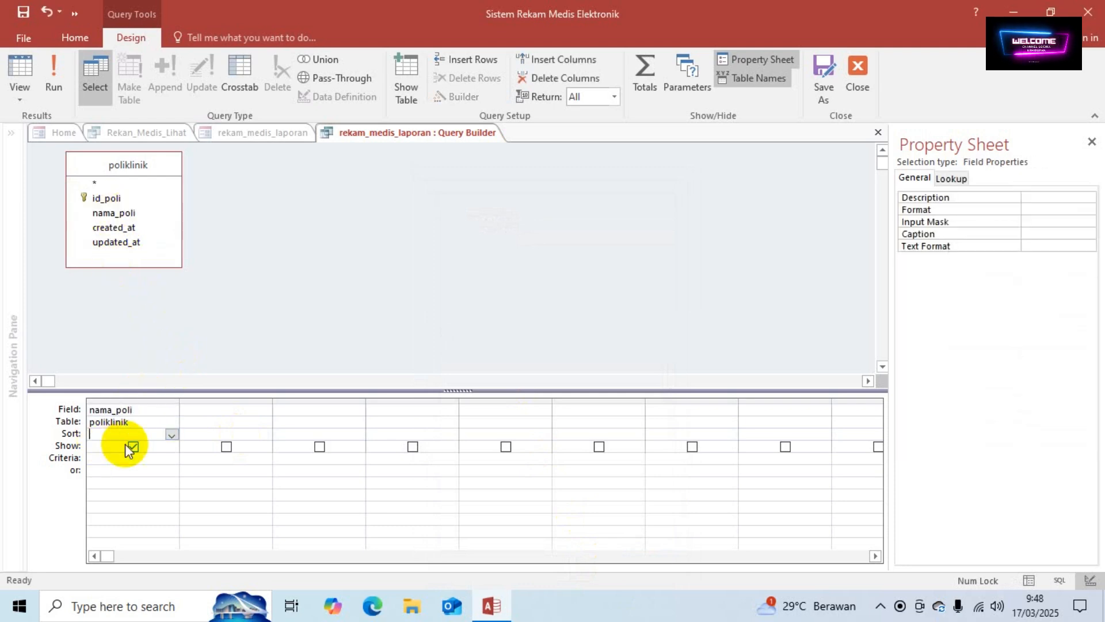
click(171, 435)
click(158, 446)
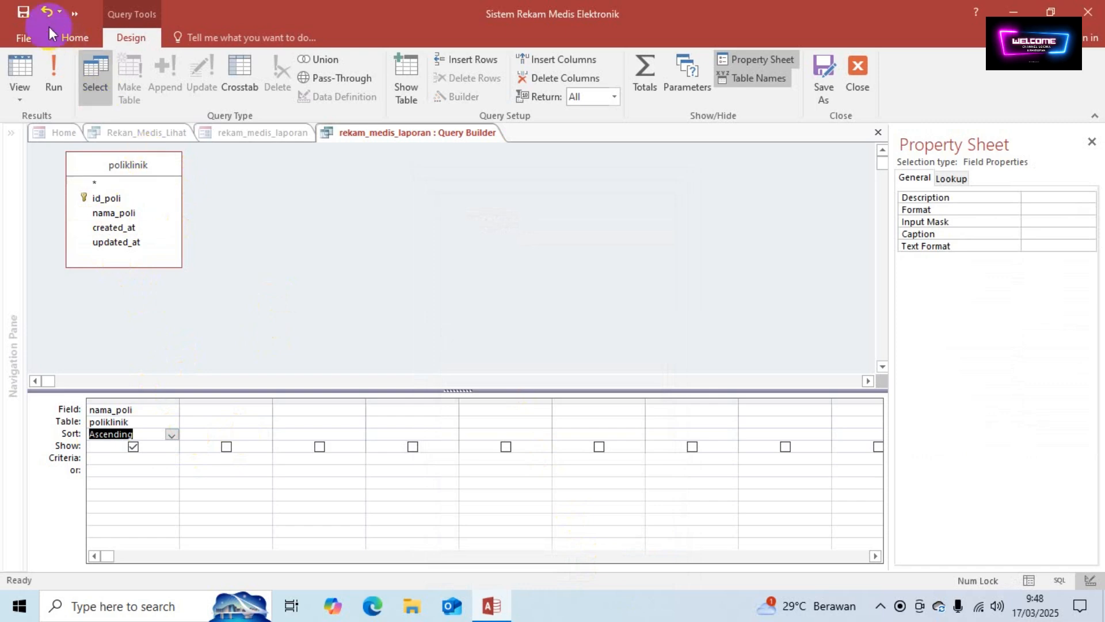
click(860, 80)
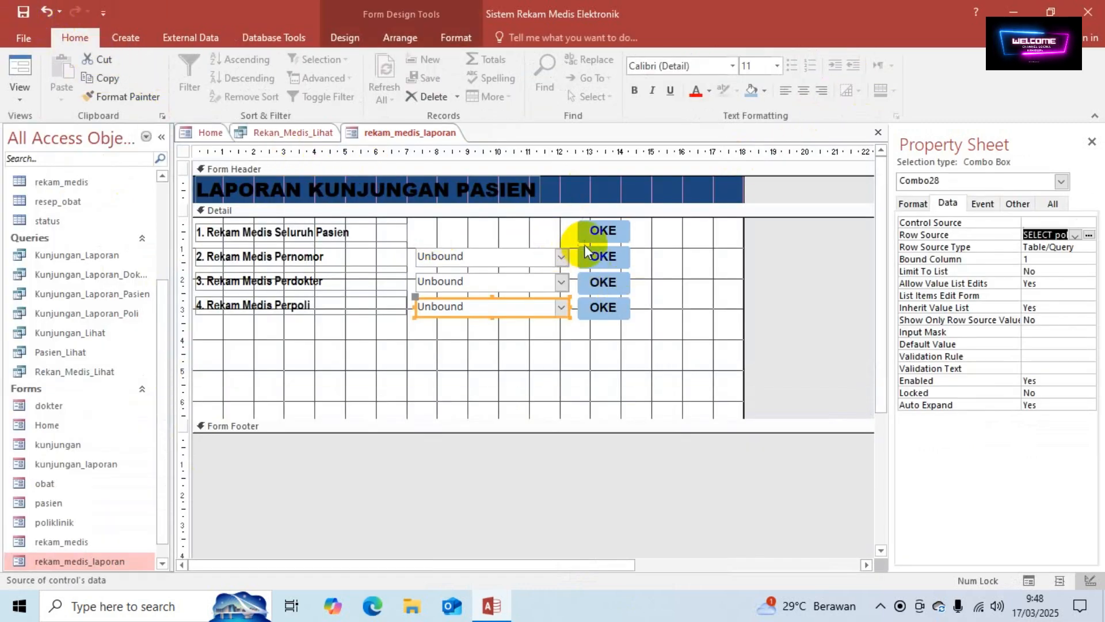
Delete all four OKE buttons from the form's Detail section
drag(653, 229, 609, 317)
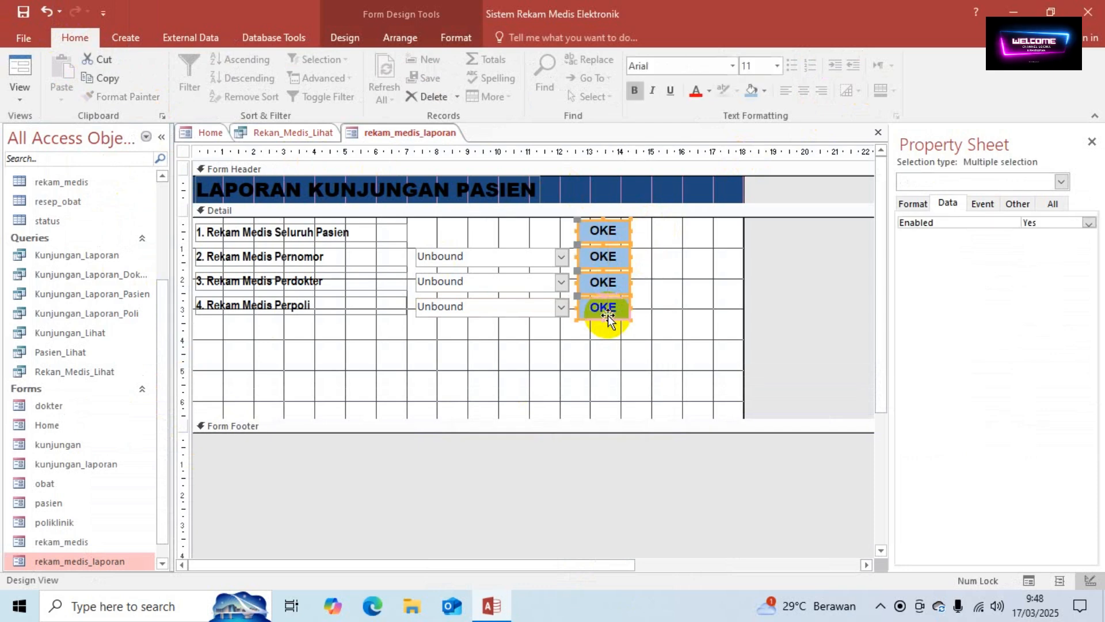
key(Delete)
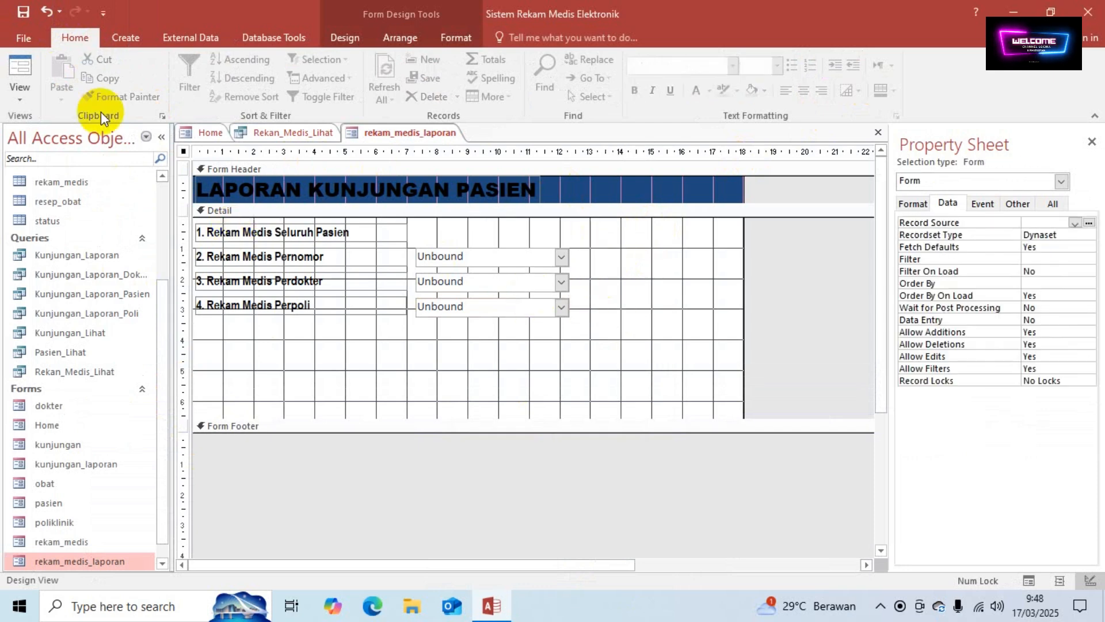
Change the title label in the form header to "LAPORAN REKAM MEDIS"
click(320, 191)
click(315, 190)
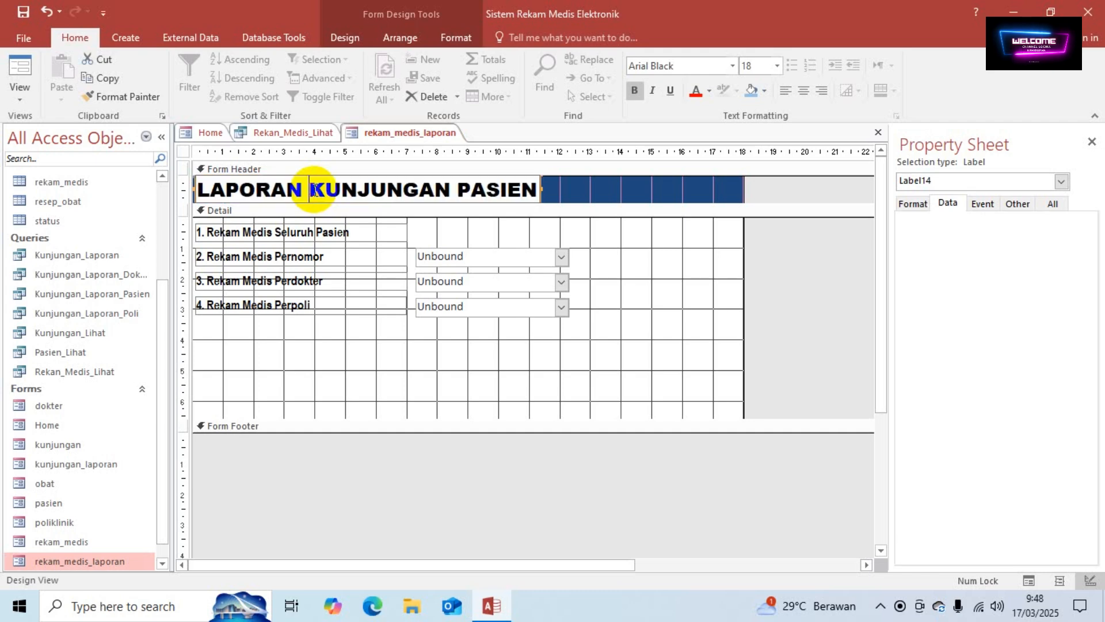
text(re)
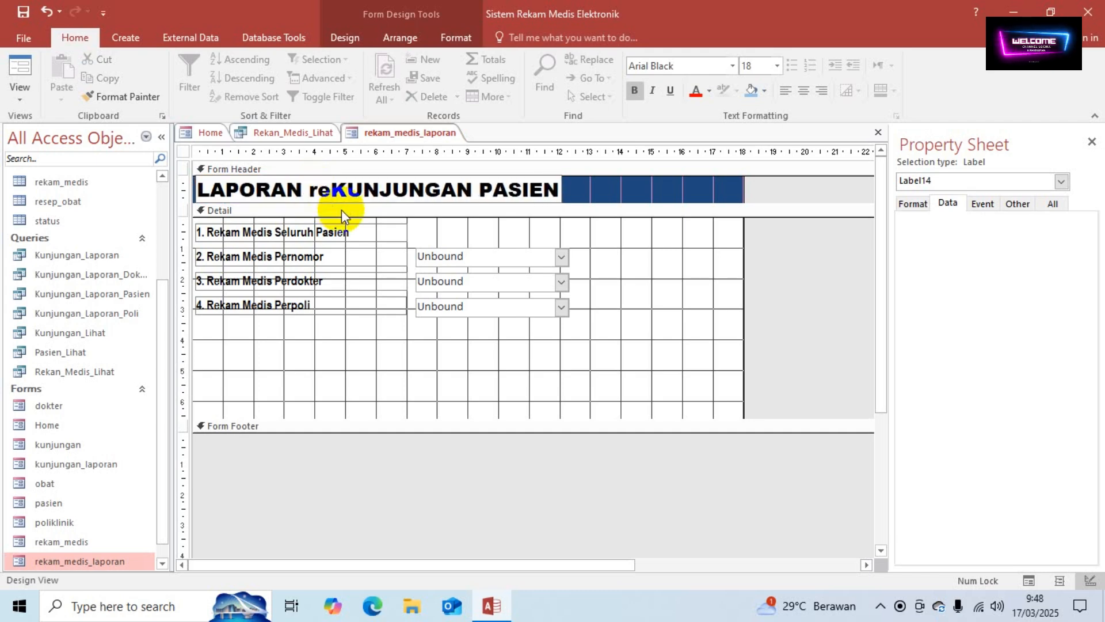
key(BackSpace)
key(BackSpace)
key(Caps_Lock)
text(REKA)
text(M MEDI)
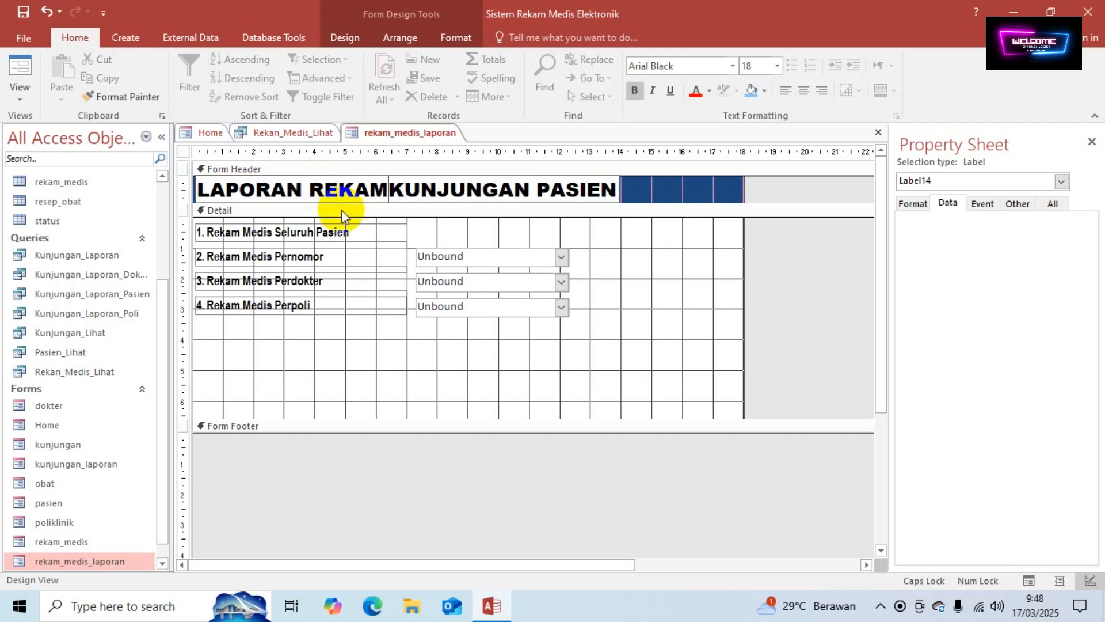
text(S)
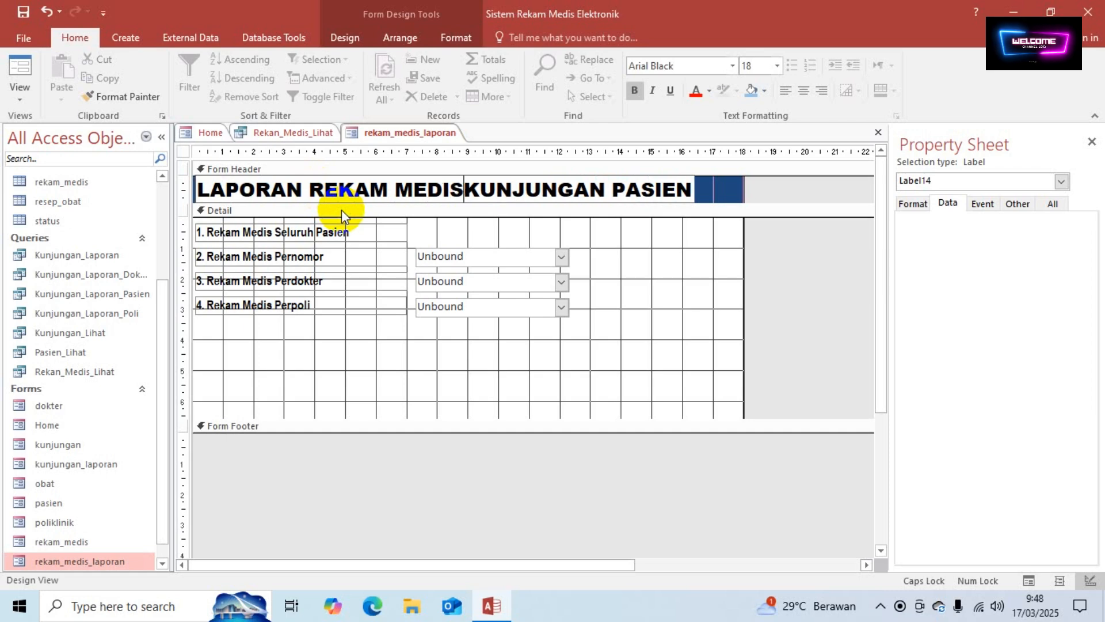
key(Delete)
key(Delete)
key(Delete)
key(Delete)
key(Delete)
key(Delete)
key(Delete)
key(Delete)
key(Delete)
key(Delete)
key(Delete)
key(Delete)
key(Delete)
key(Delete)
key(Delete)
key(Delete)
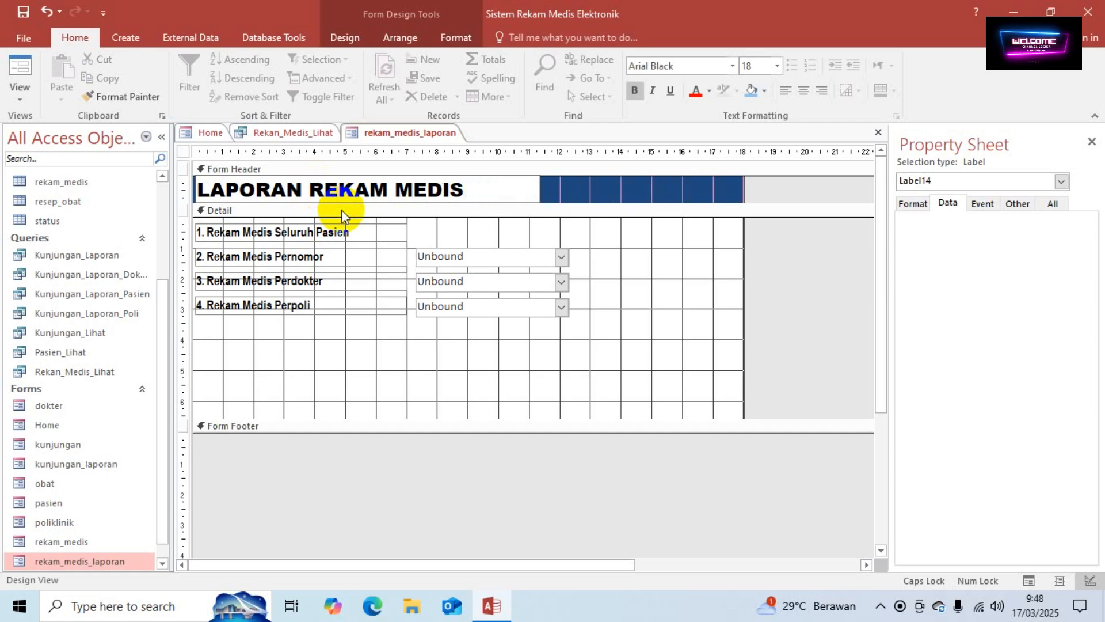
click(590, 192)
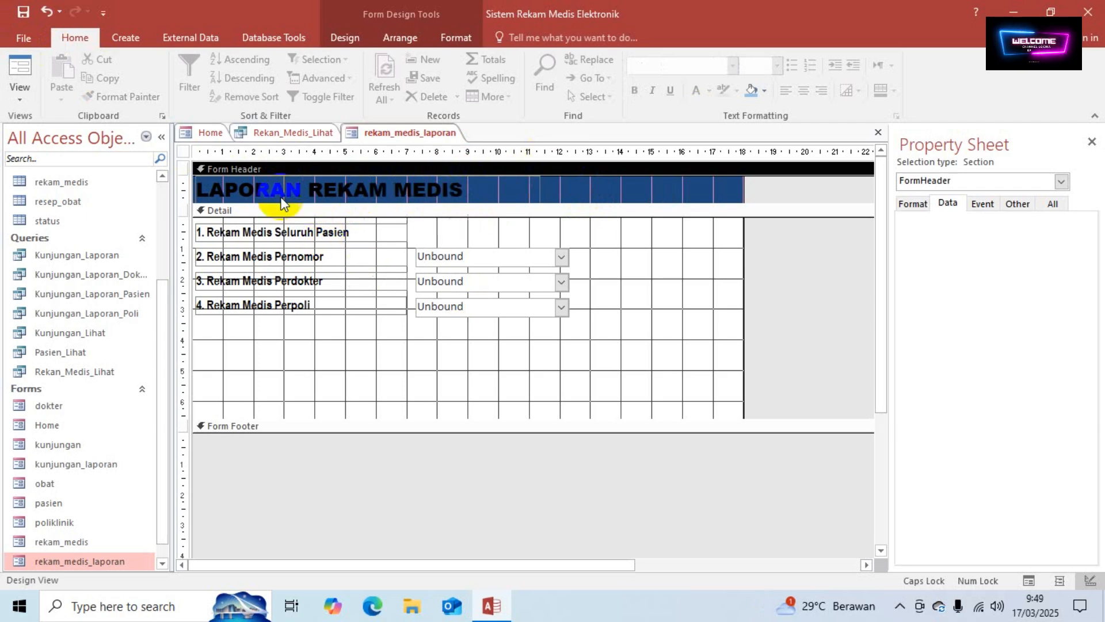
Set the form's Caption property to "Rekam Medis"
click(183, 152)
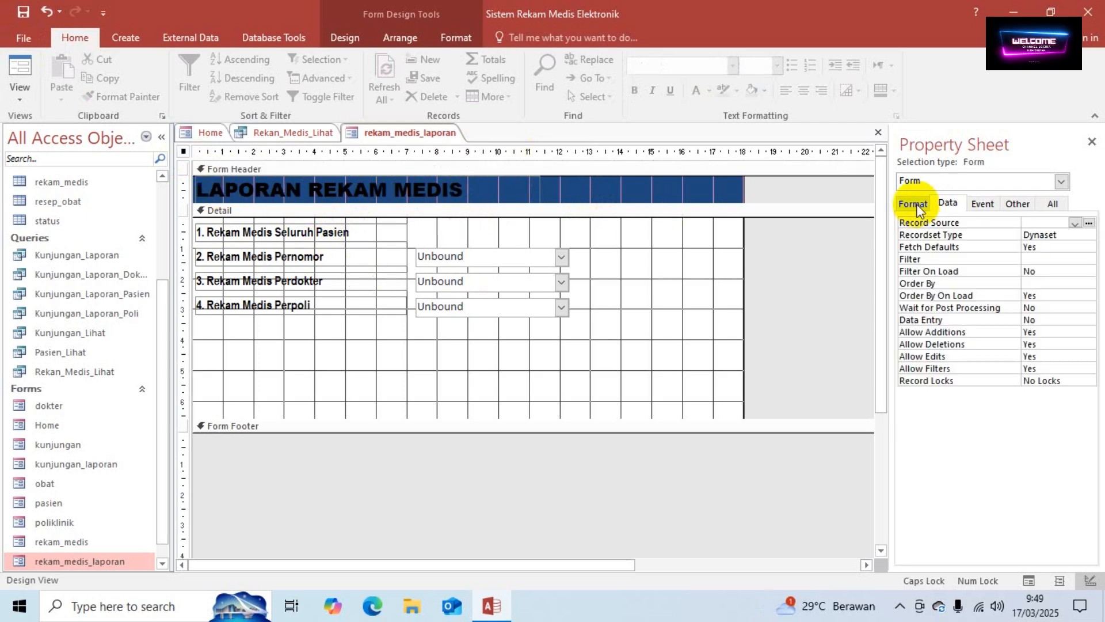
click(914, 204)
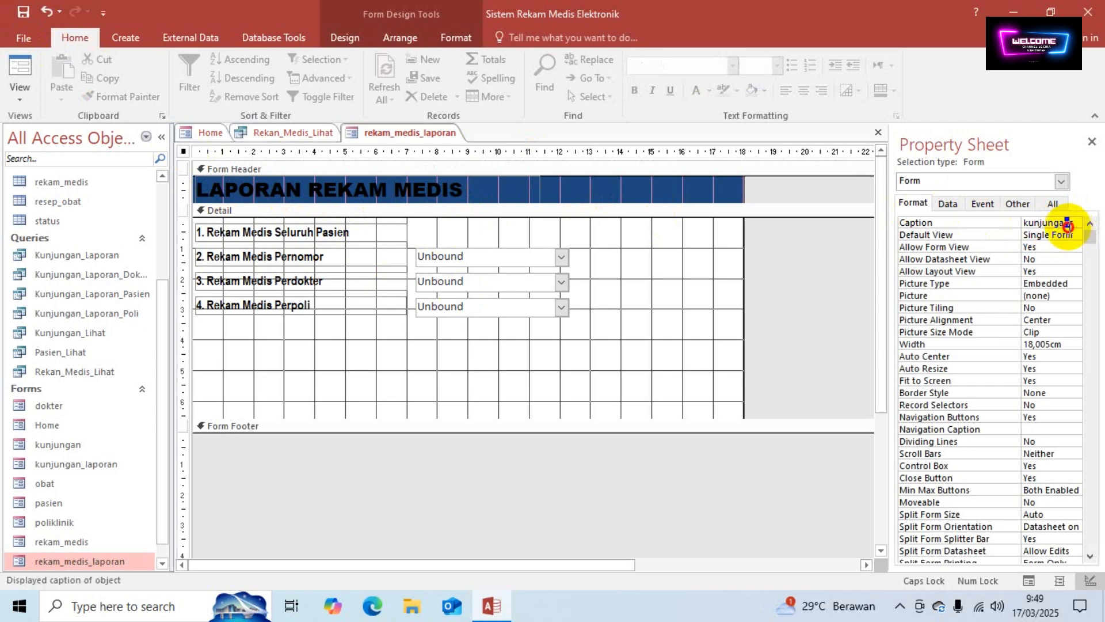
drag(1073, 225, 1019, 226)
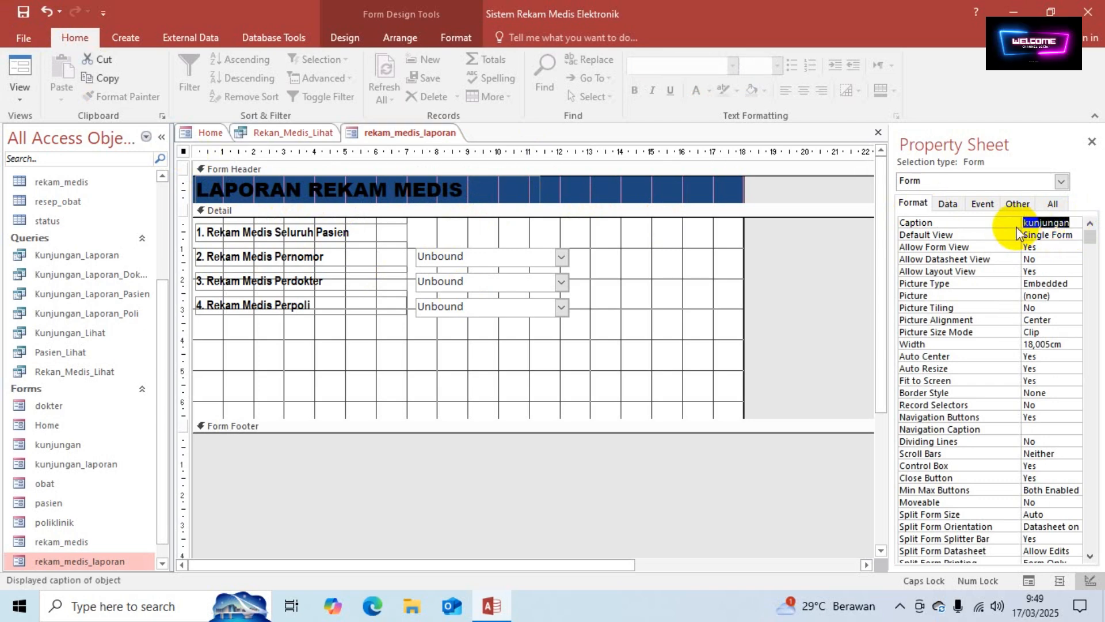
text(rE)
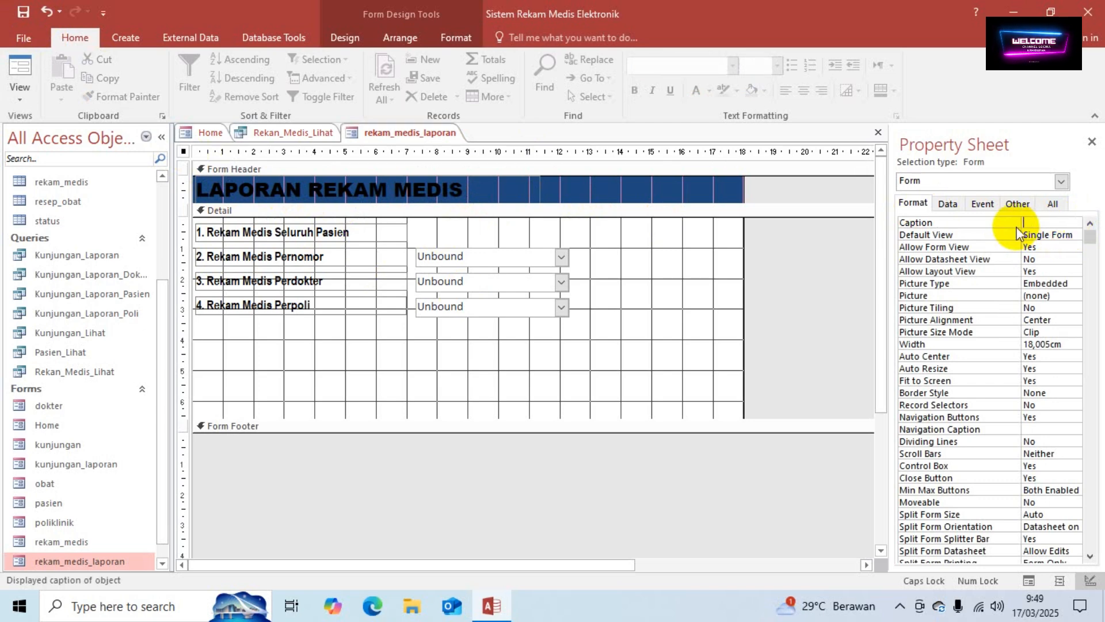
key(Caps_Lock)
text(ed)
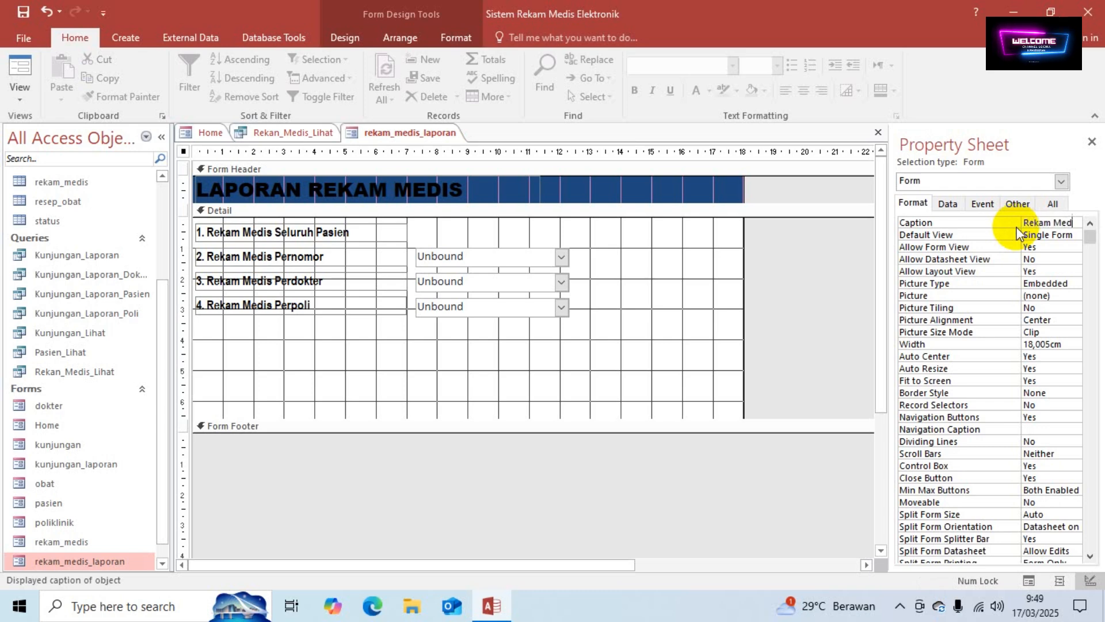
text(is)
click(1017, 233)
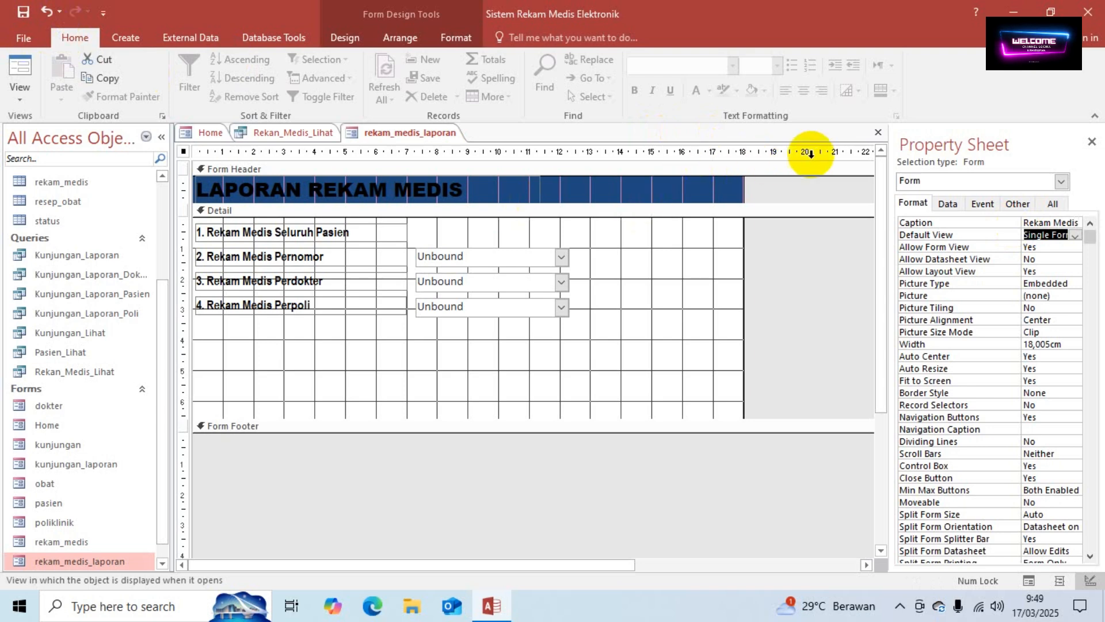
Close the report form and the Rekan_Medis_Lihat query, then compare the buttons on the Kunjungan and Rekam Medis pages of the Home form
click(878, 132)
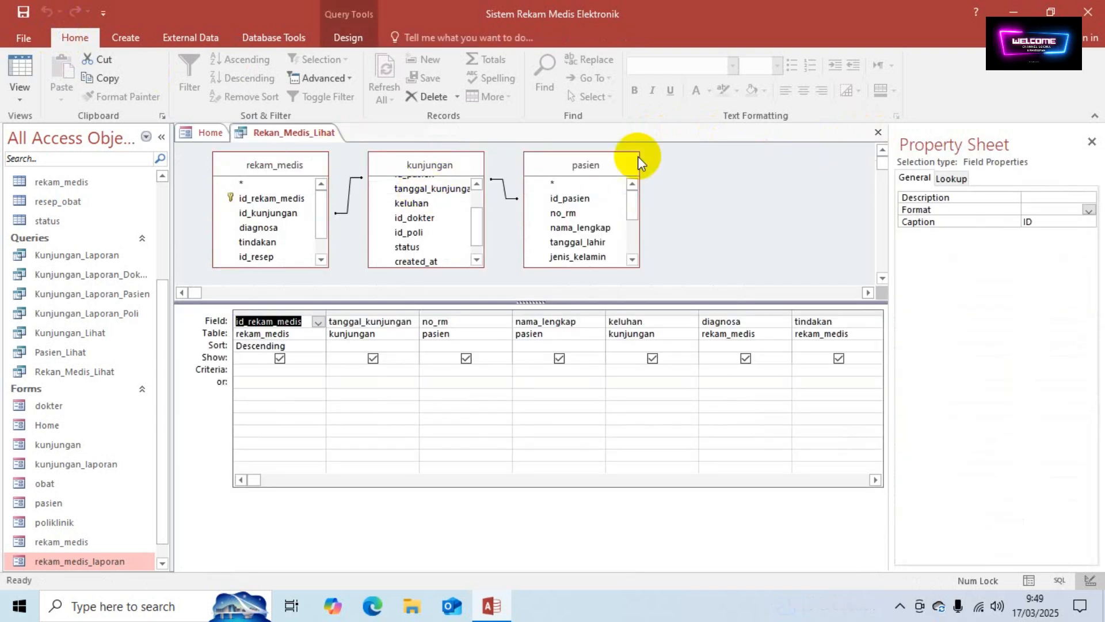
click(879, 131)
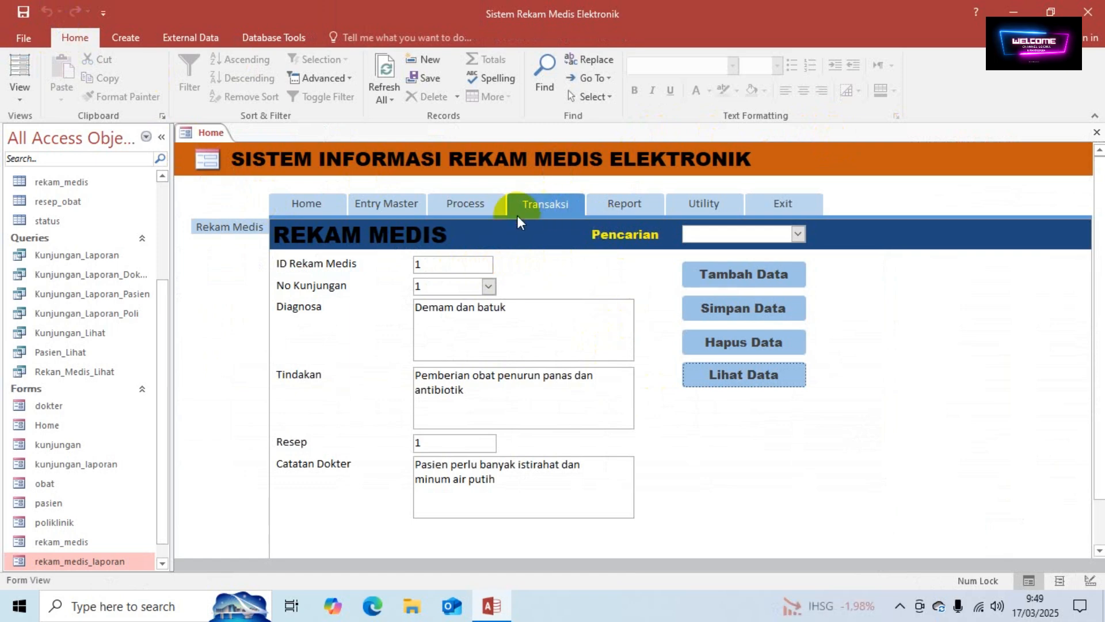
click(460, 206)
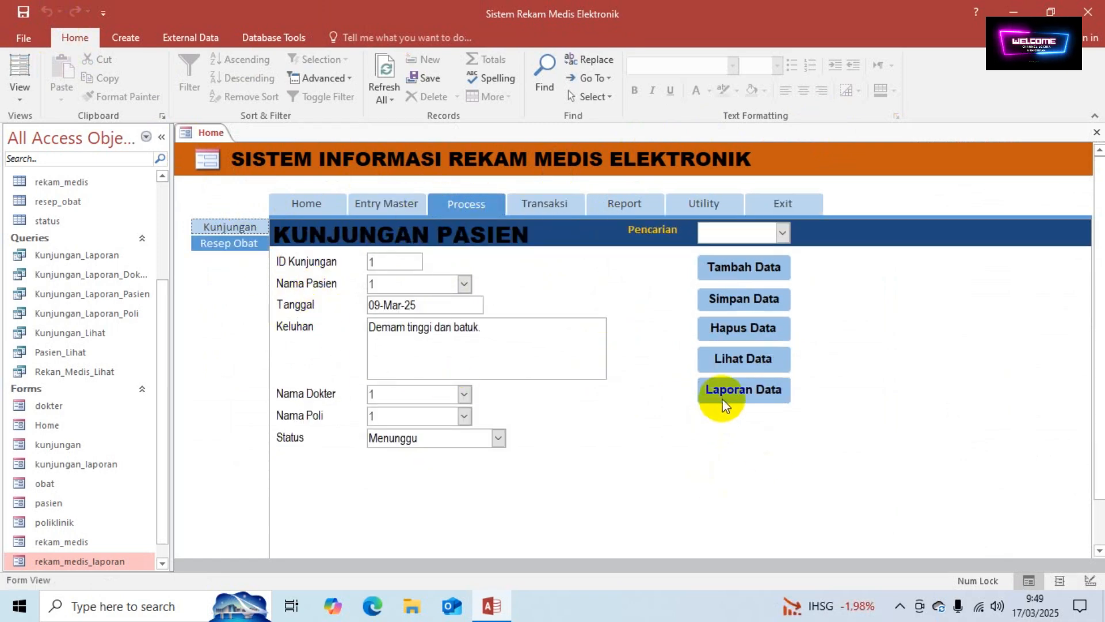
click(541, 203)
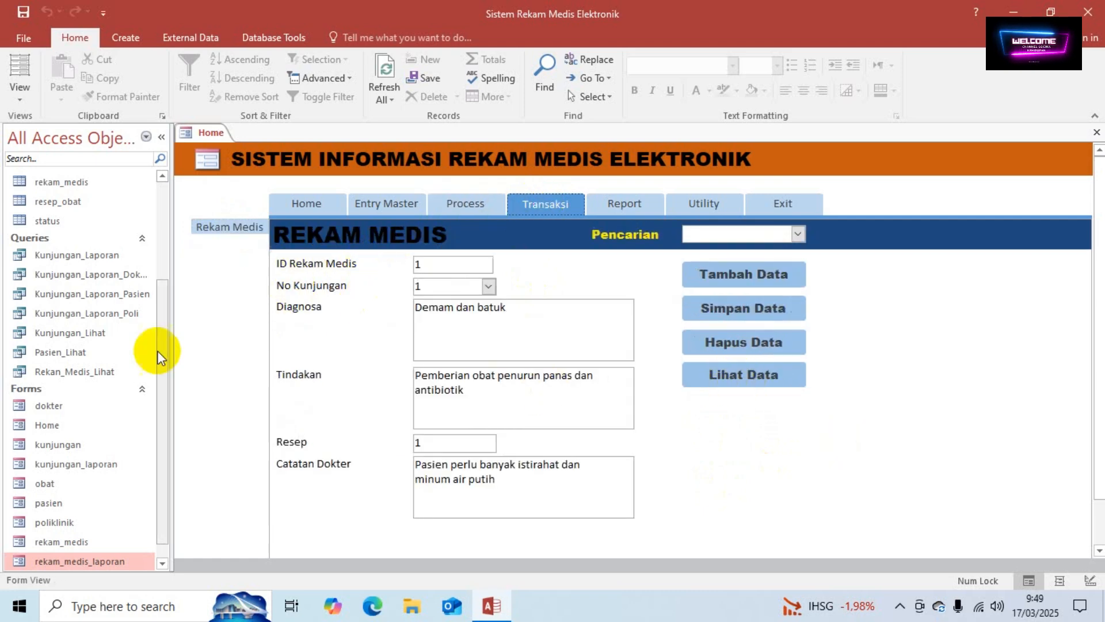
click(297, 205)
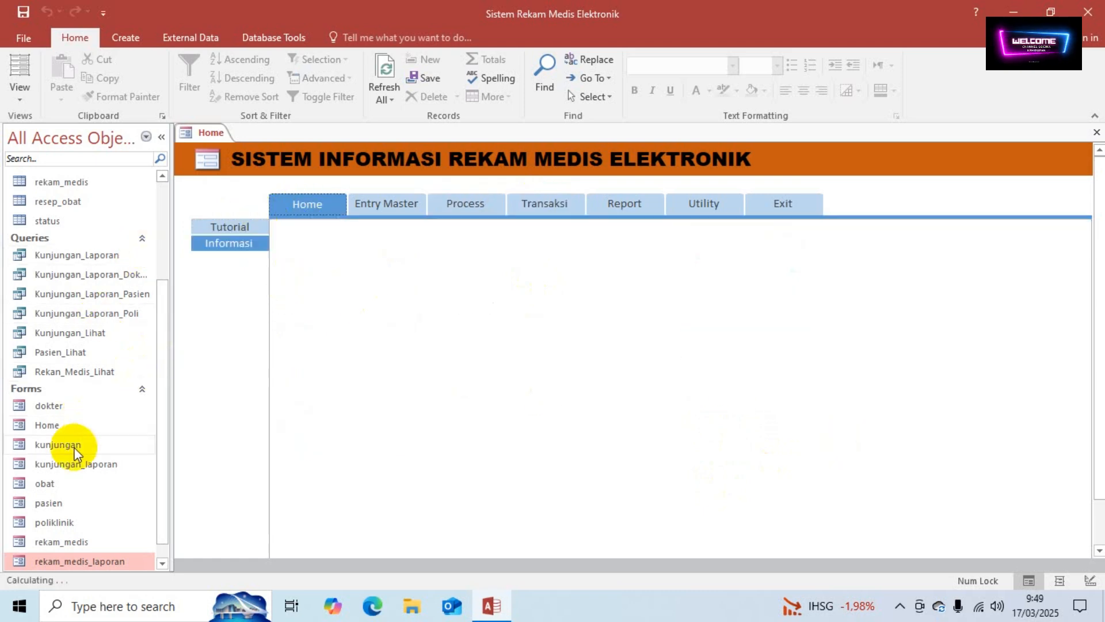
Open the rekam_medis form and switch it to Design View
scroll(81, 506, down, 1)
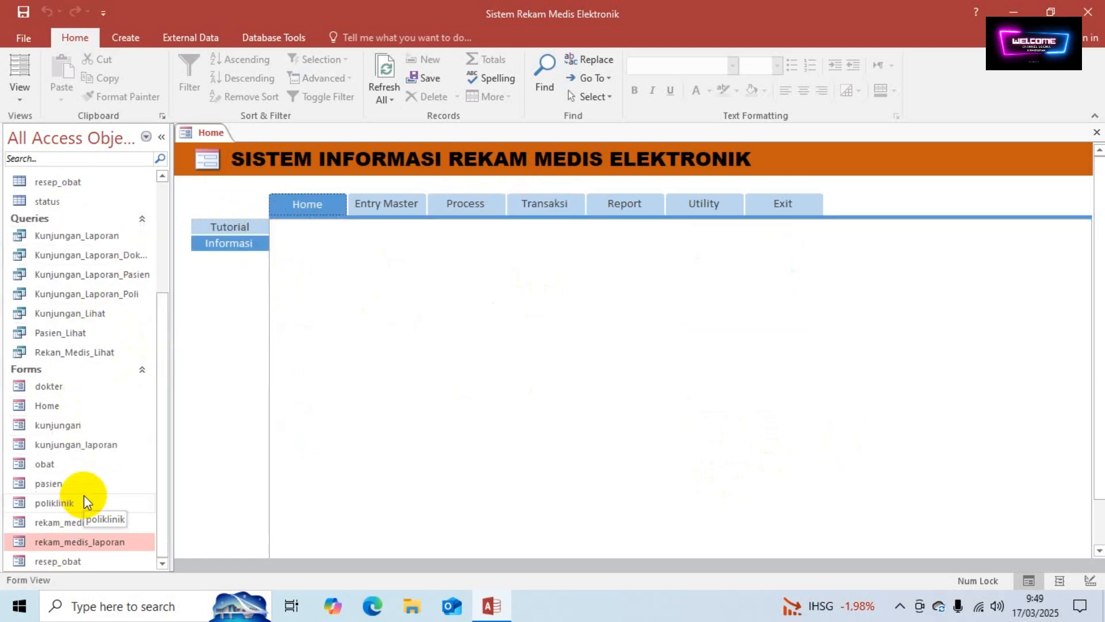
double_click(71, 523)
right_click(614, 418)
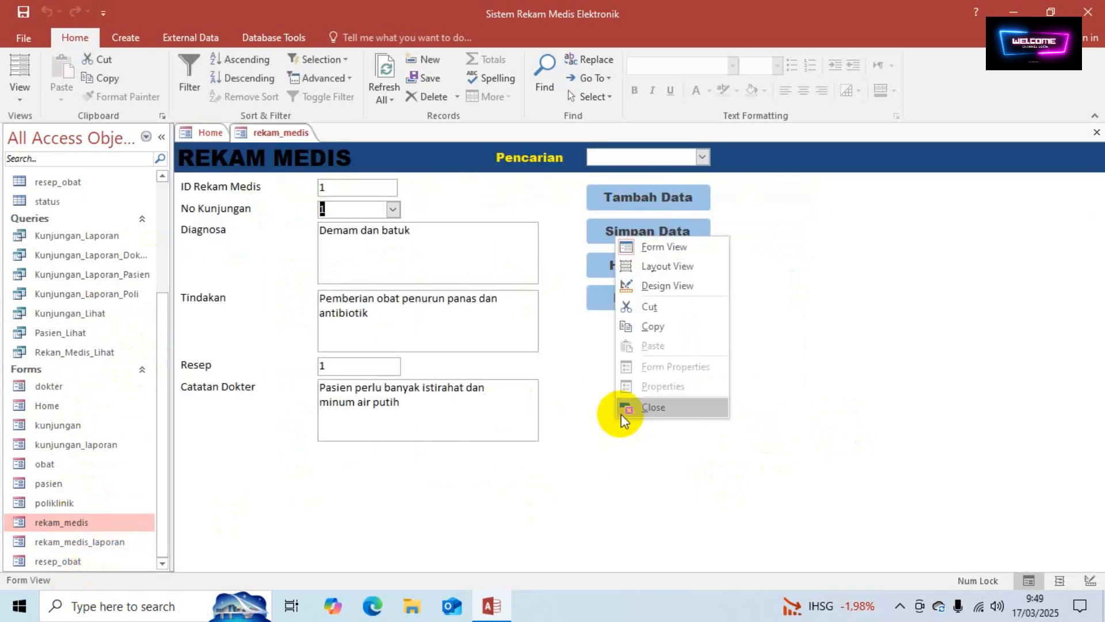
click(650, 286)
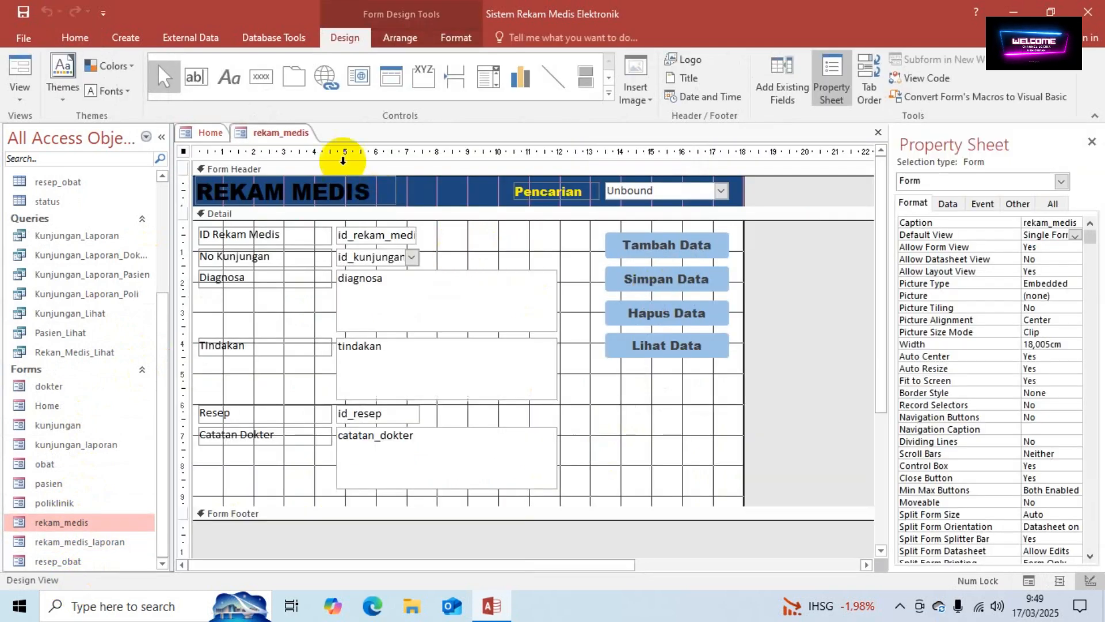
Add a command button below Lihat Data in the Detail section, using the Open Form action for the rekam_medis_laporan form
click(261, 77)
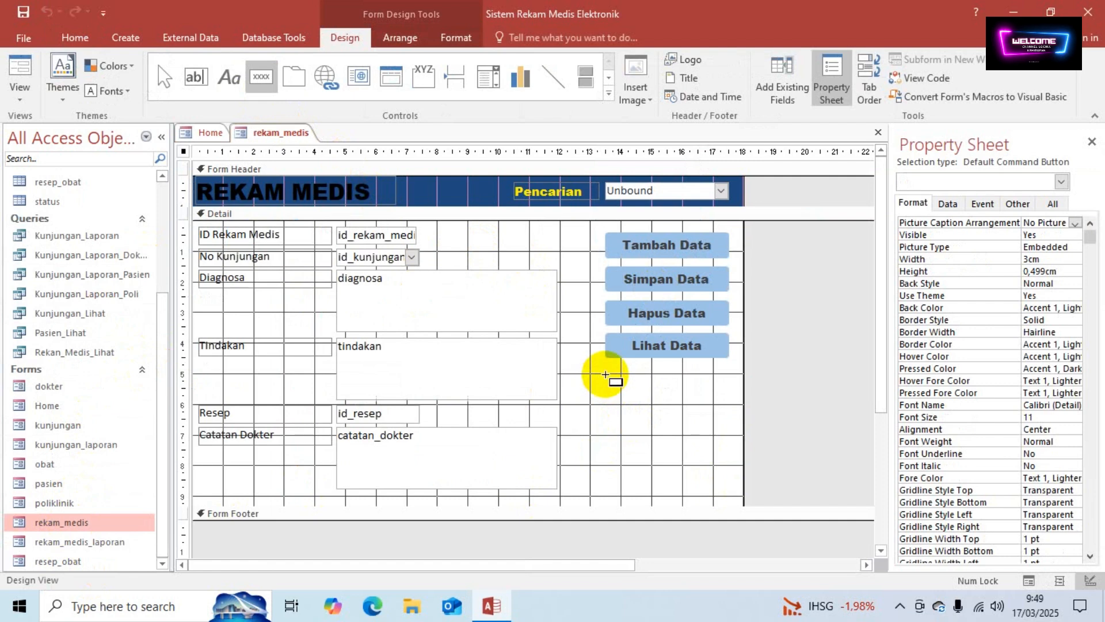
drag(605, 375, 676, 392)
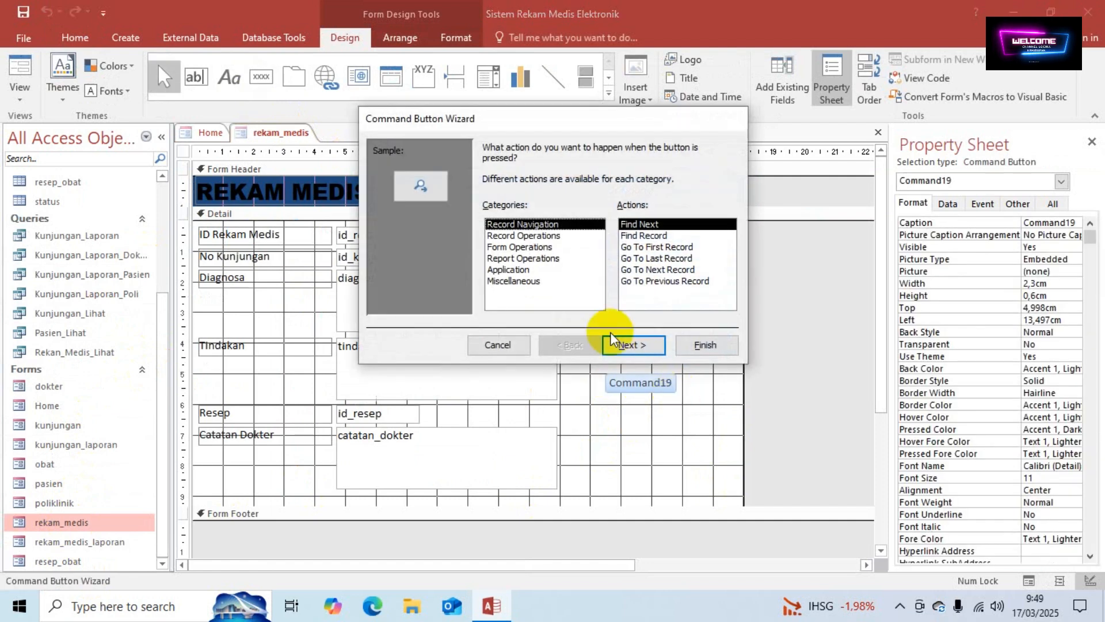
click(521, 247)
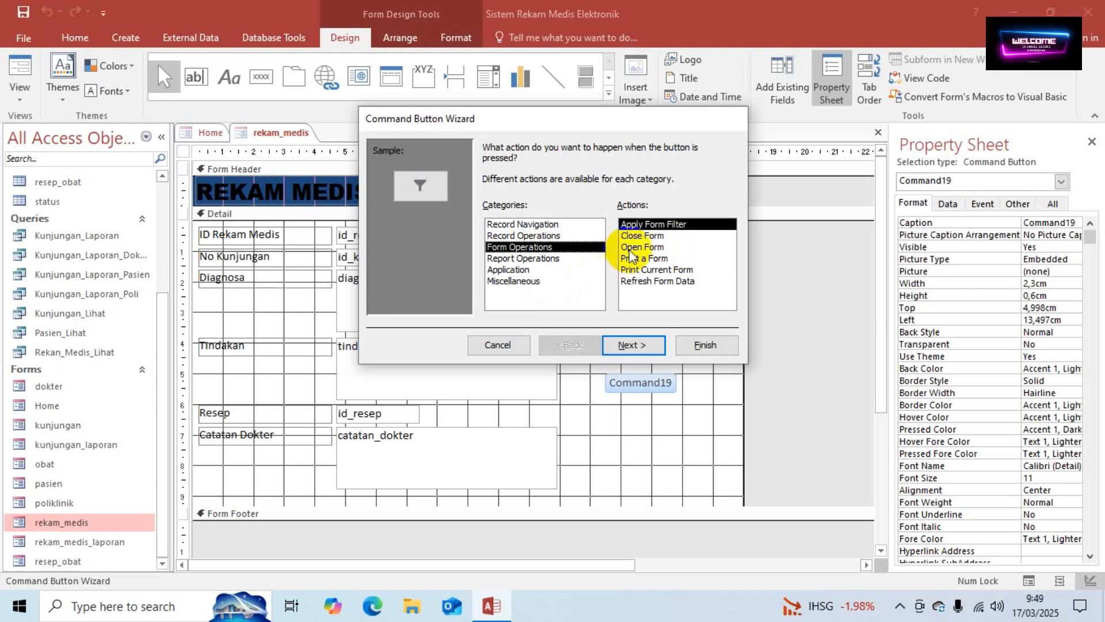
click(632, 248)
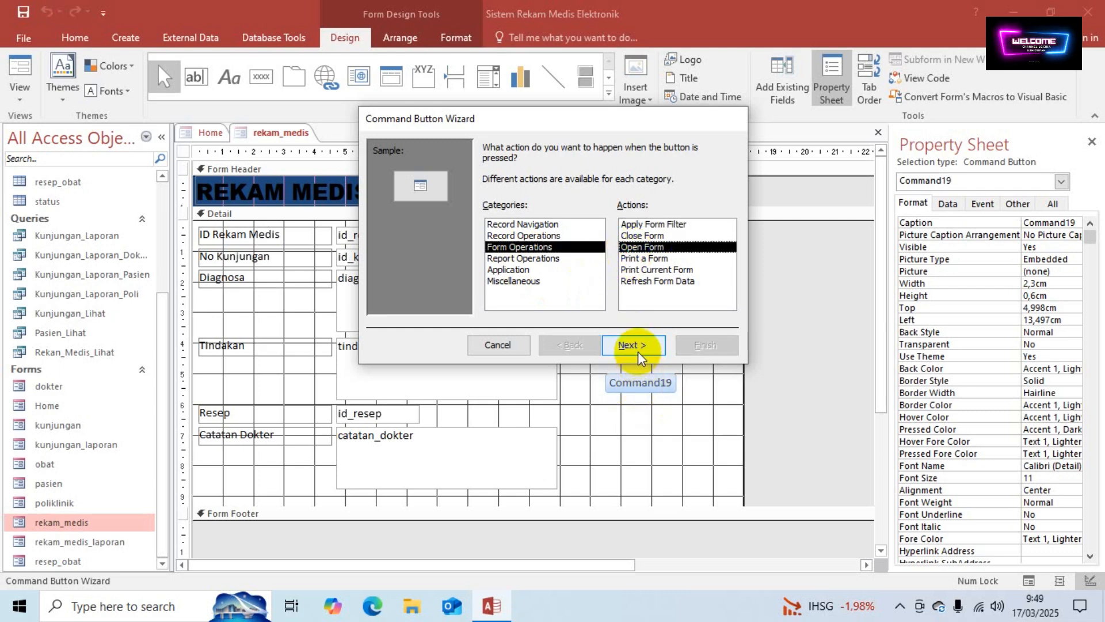
click(636, 348)
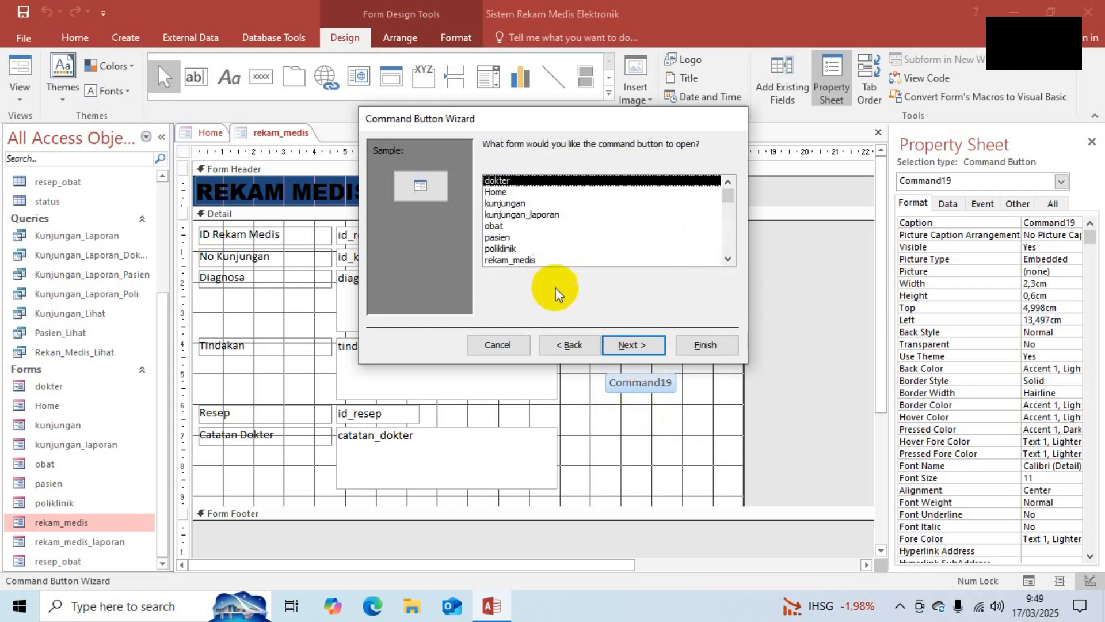
scroll(556, 259, down, 1)
click(556, 248)
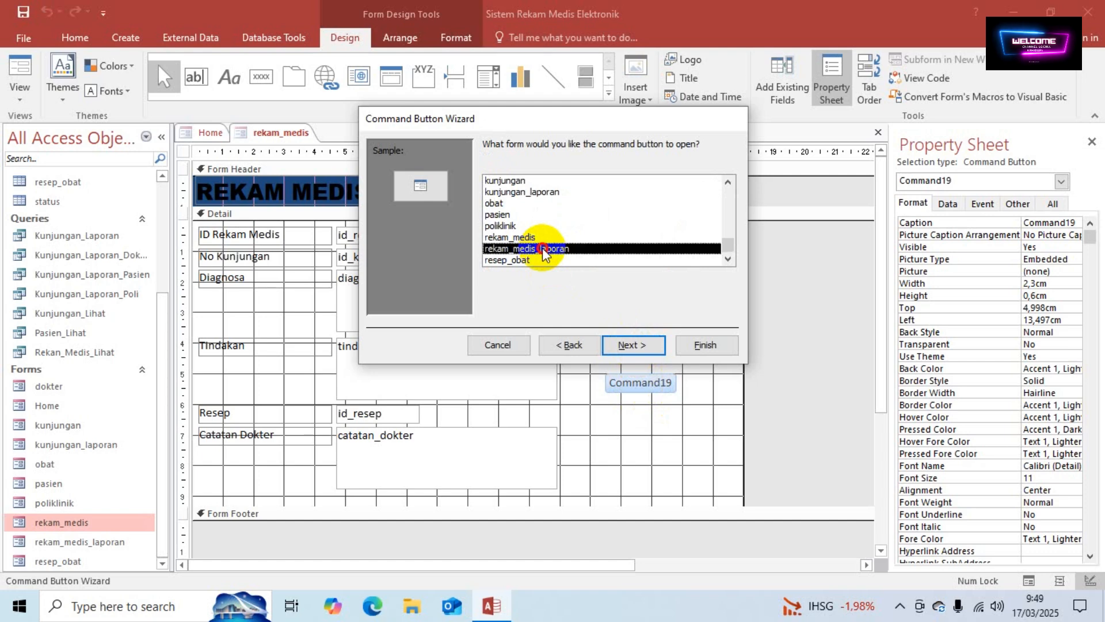
click(650, 349)
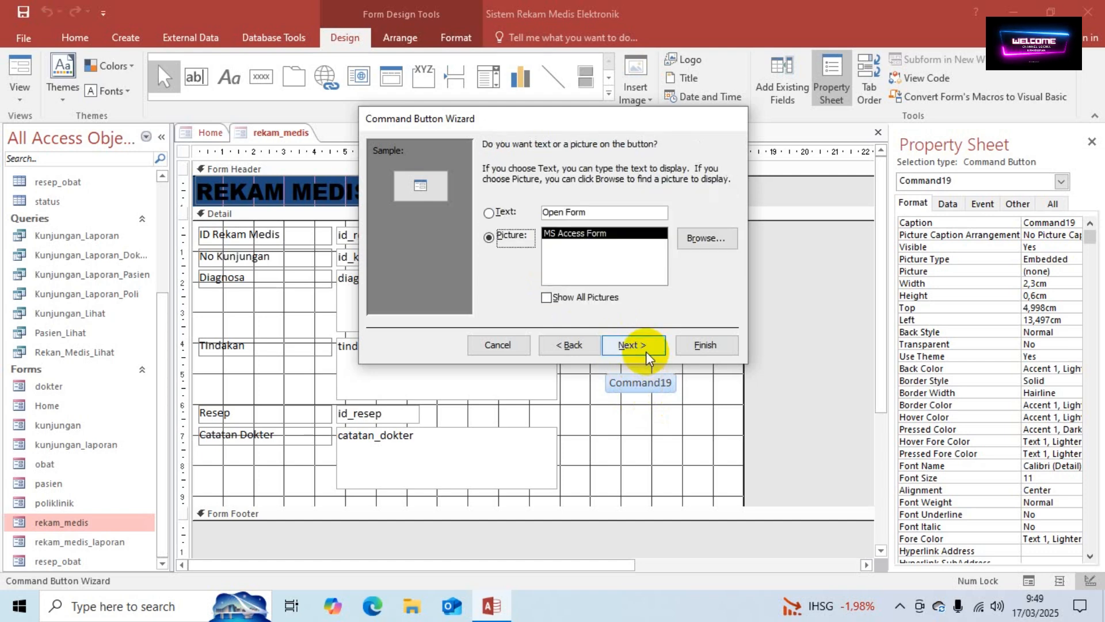
Give the command button the text "Laporan Data" instead of a picture and finish the wizard
click(600, 213)
click(513, 214)
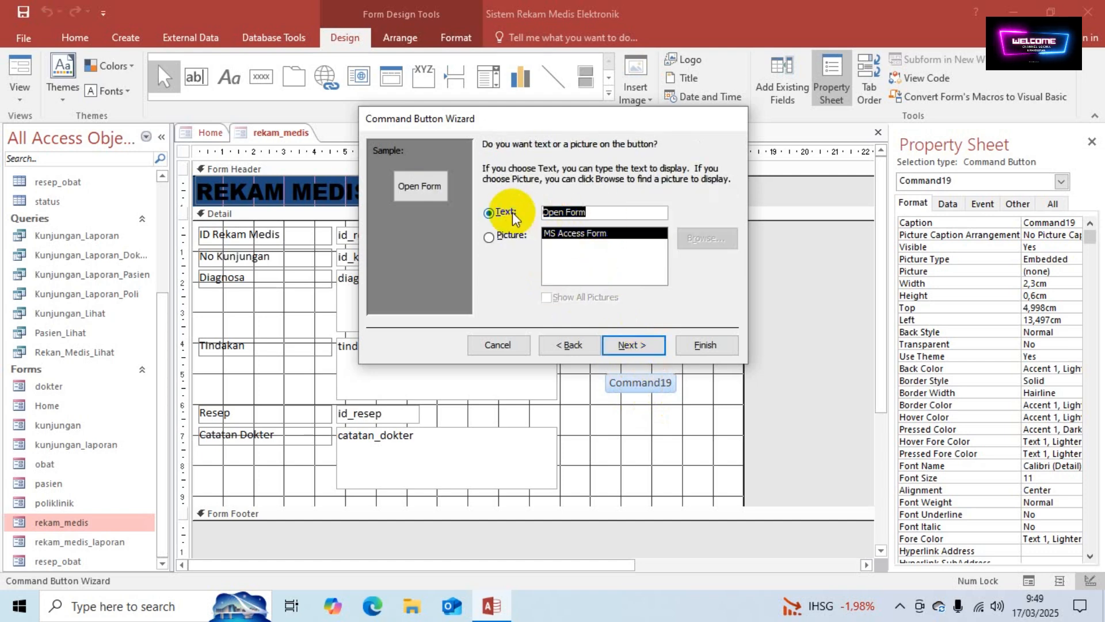
text(Laporan)
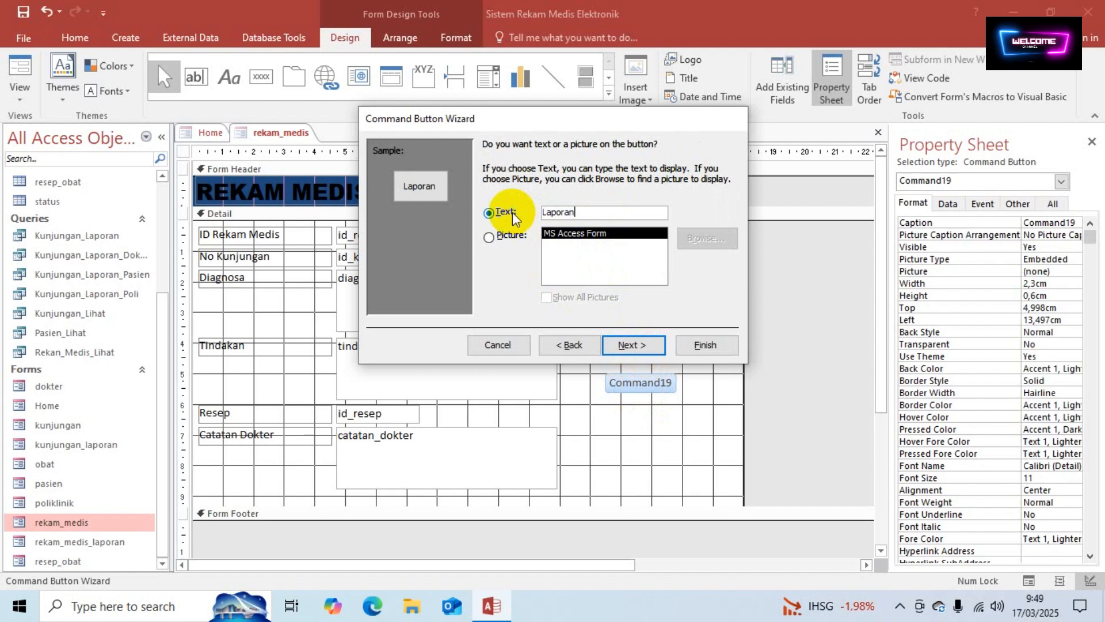
text( Data)
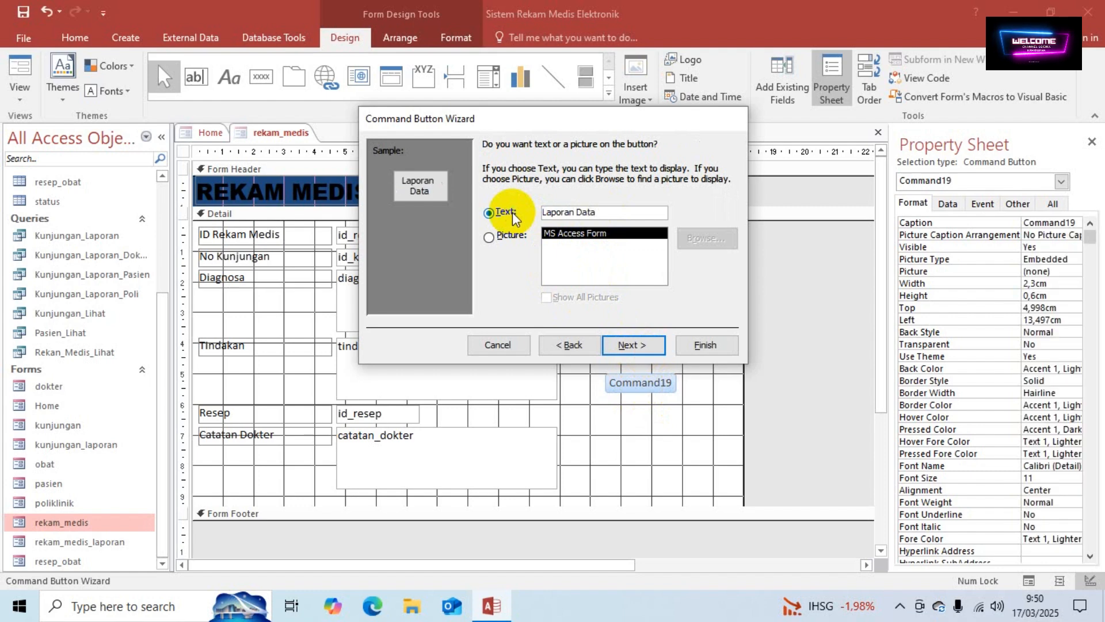
click(631, 346)
click(682, 346)
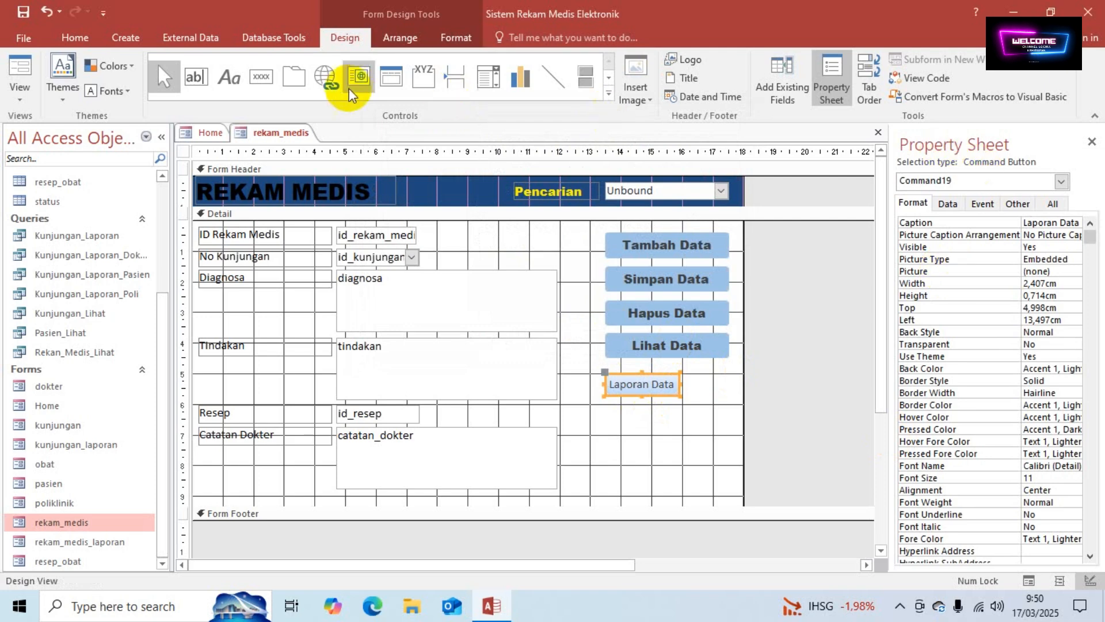
Format the Laporan Data button in bold Arial Black with the same light blue fill as the other buttons
click(81, 42)
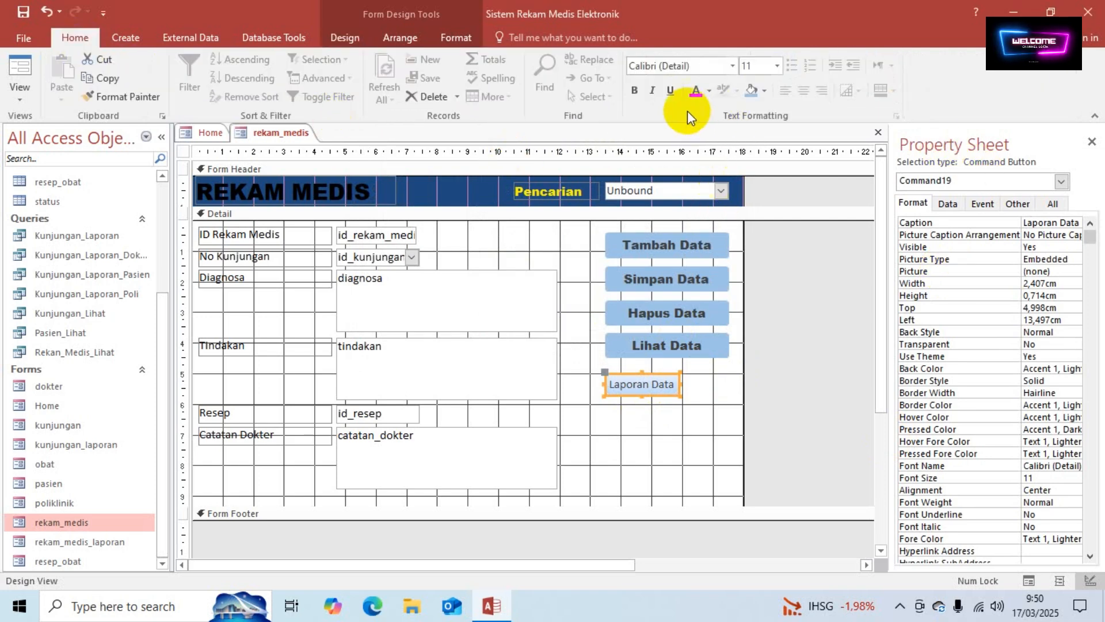
click(634, 92)
click(732, 66)
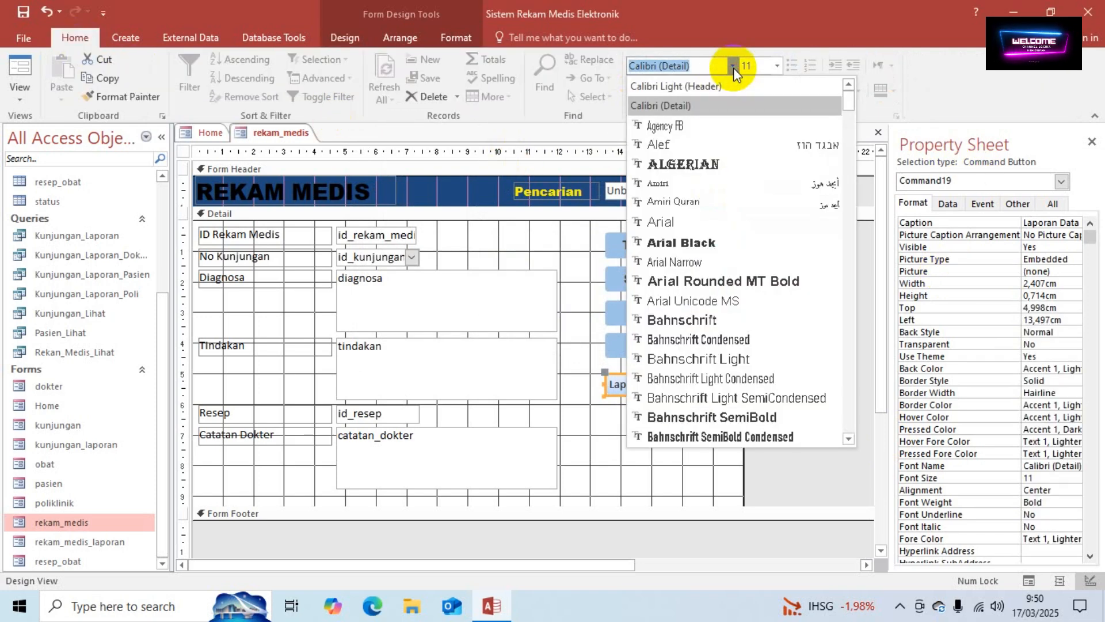
click(695, 242)
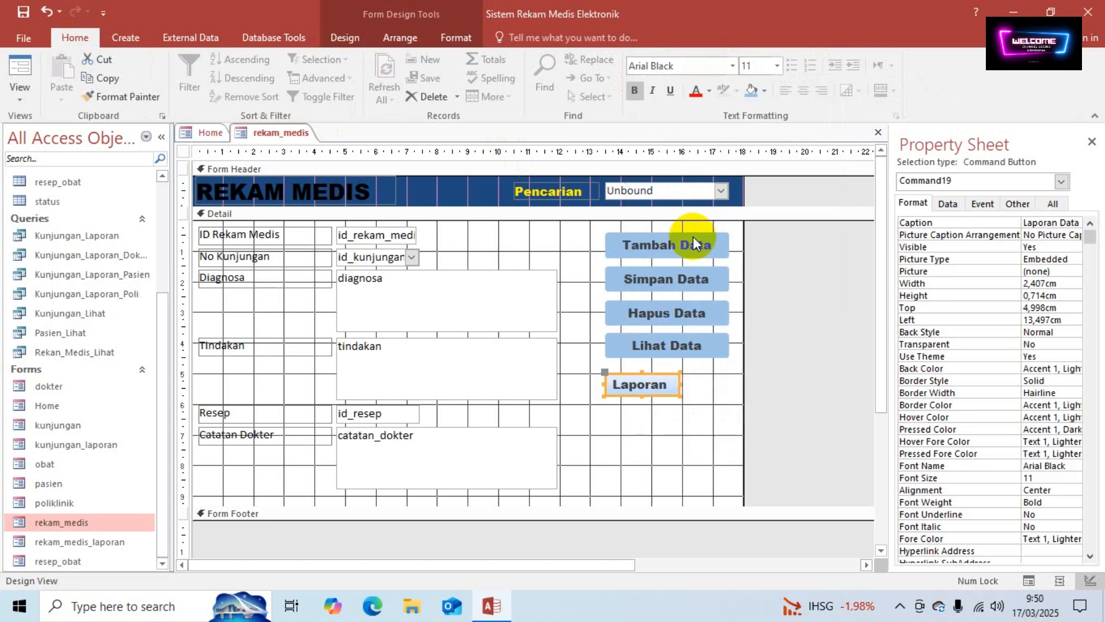
click(751, 98)
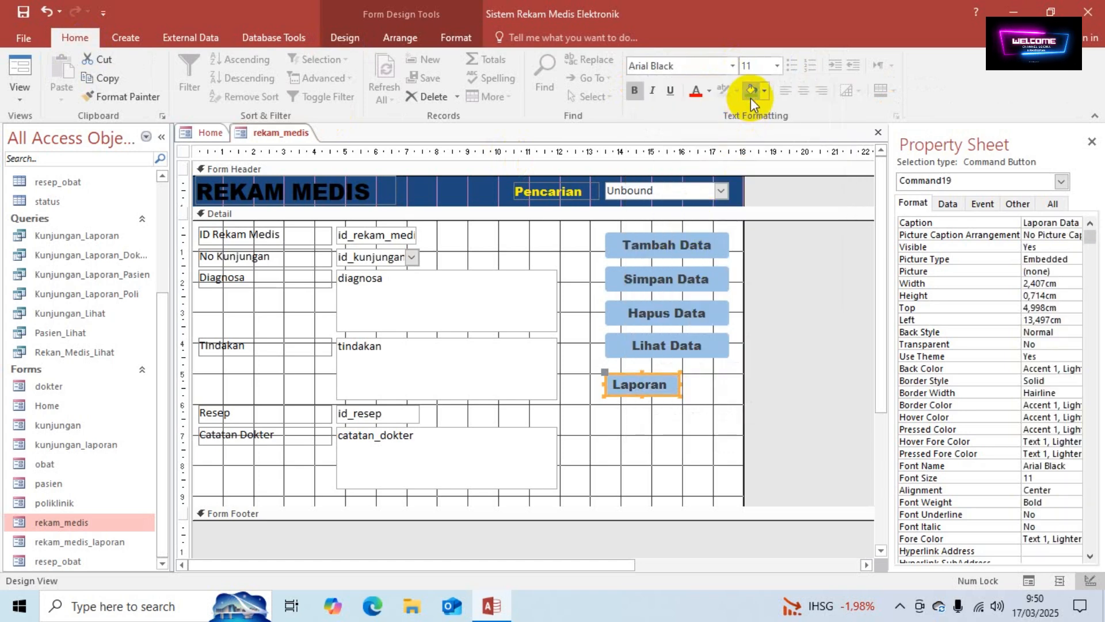
Nudge the Laporan Data button up to 4,788 cm from the top and resize it to 4,021 cm wide and 0,82 cm high
key(Up)
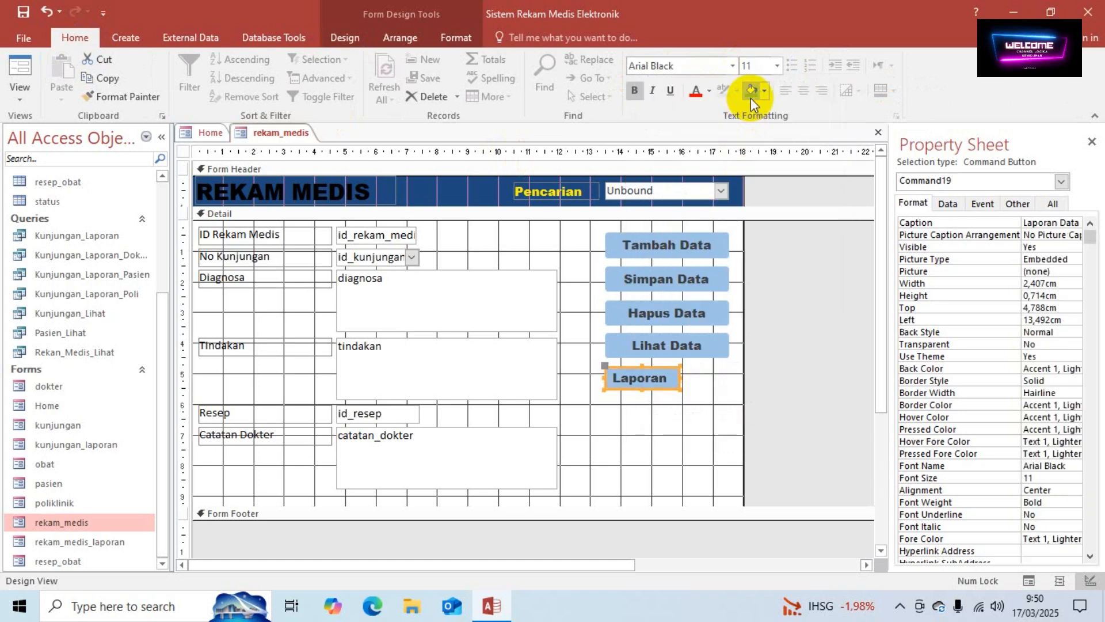
key(shift+Down)
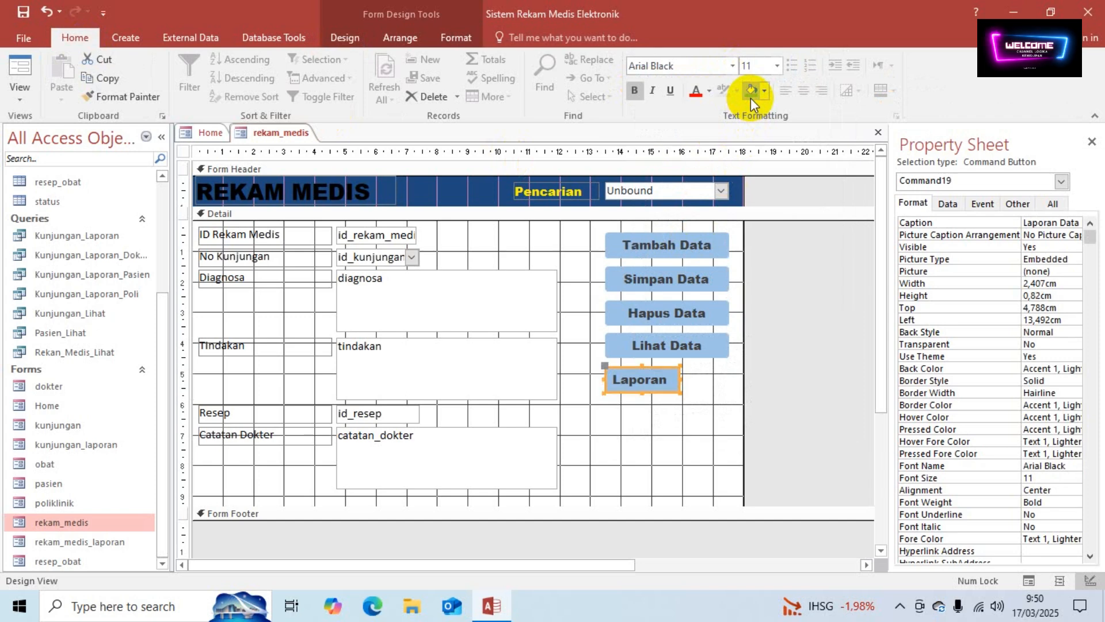
key(shift+Right)
key(shift+Right)
key(shift+Right)
key(shift+Right)
key(shift+Right)
key(shift+Right)
key(shift+Right)
key(shift+Right)
key(shift+Right)
key(shift+Right)
key(shift+Right)
key(shift+Right)
key(shift+Right)
key(shift+Right)
key(shift+Right)
key(shift+Right)
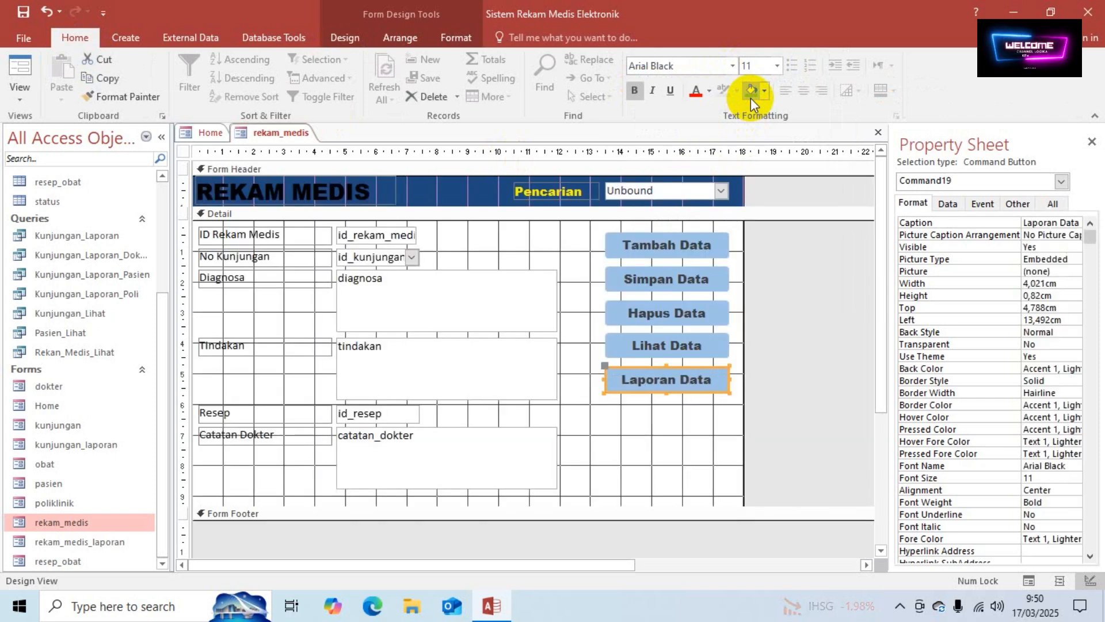
key(Up)
key(Down)
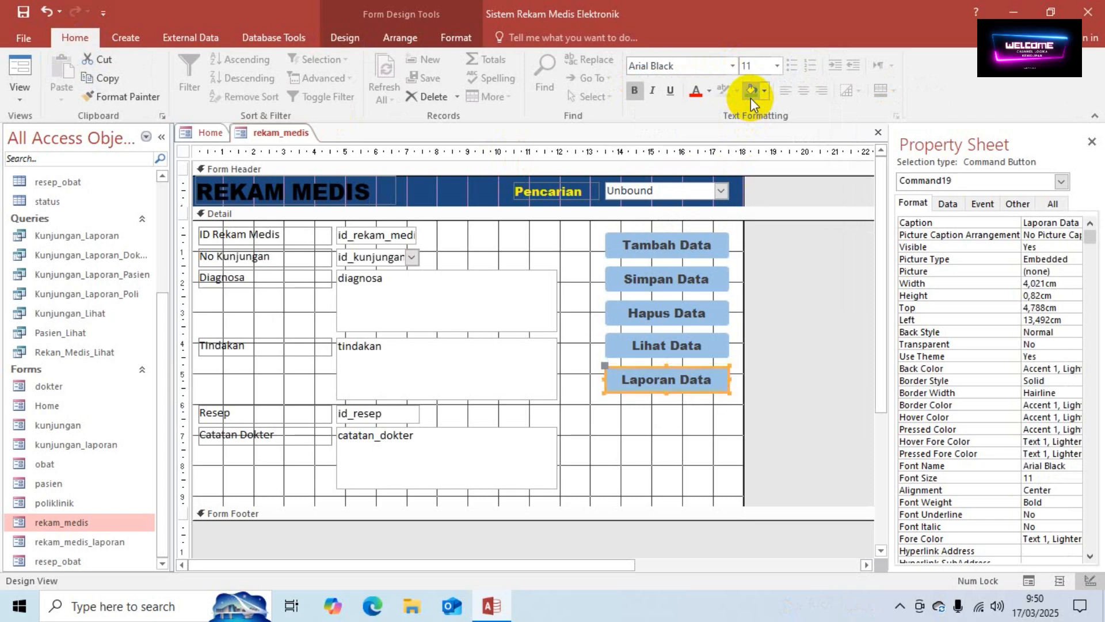
Save and close the rekam_medis form, and display the Transaksi page of the Home form with the Navigation Pane collapsed
click(665, 433)
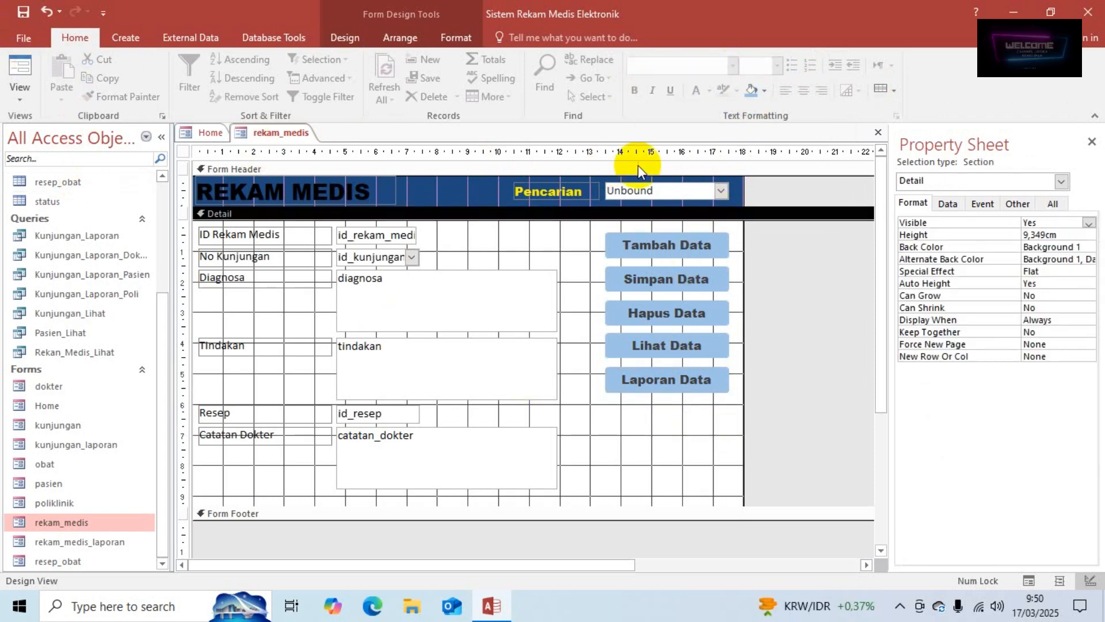
click(881, 136)
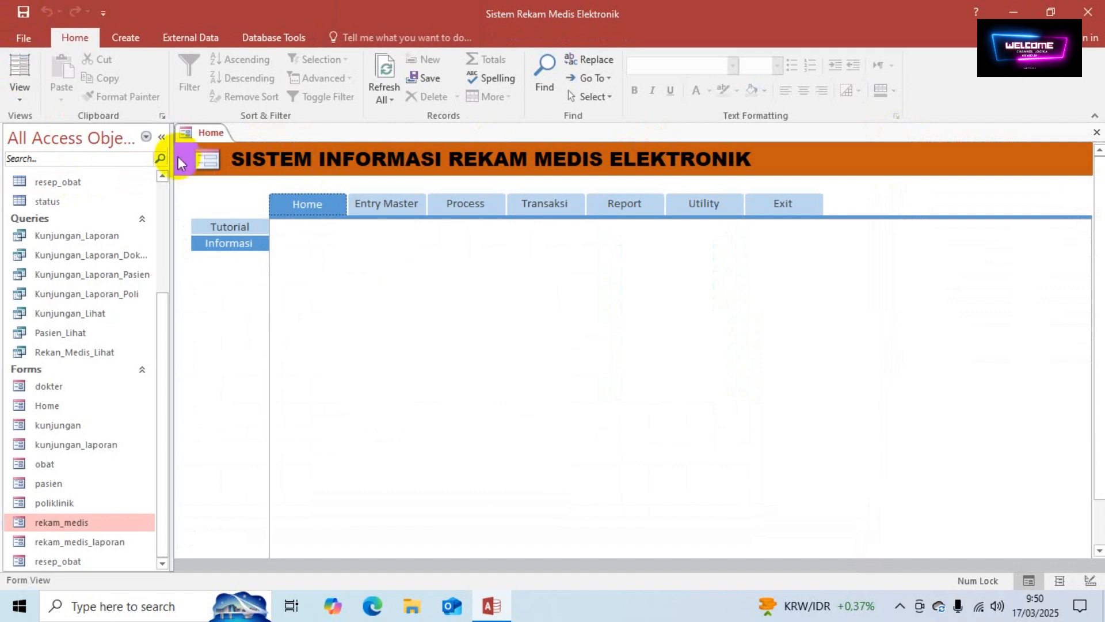
click(162, 137)
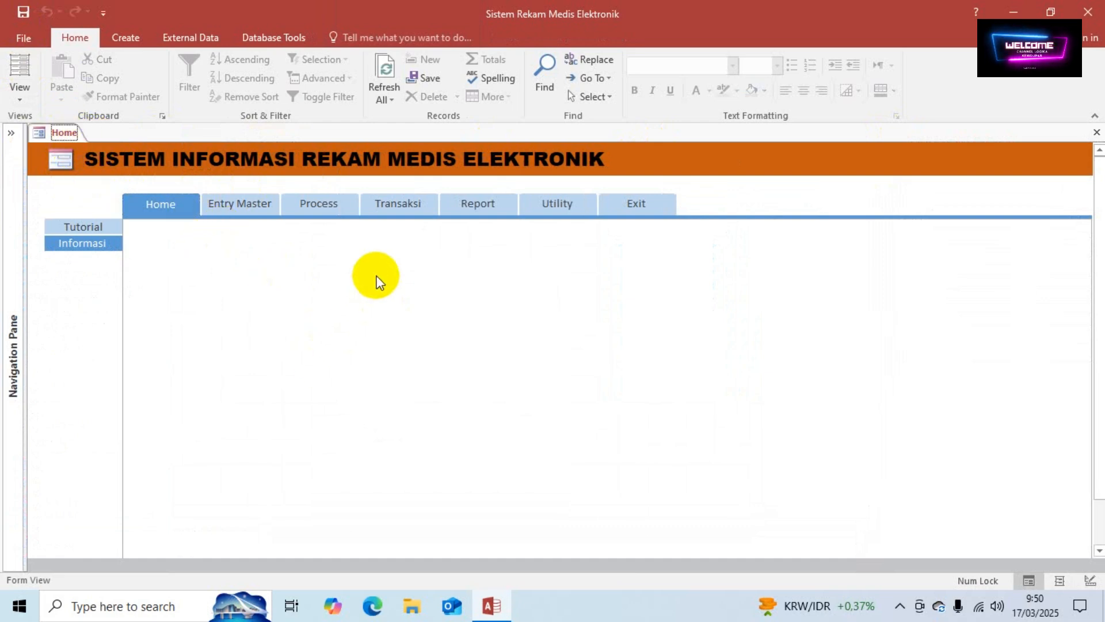
click(392, 208)
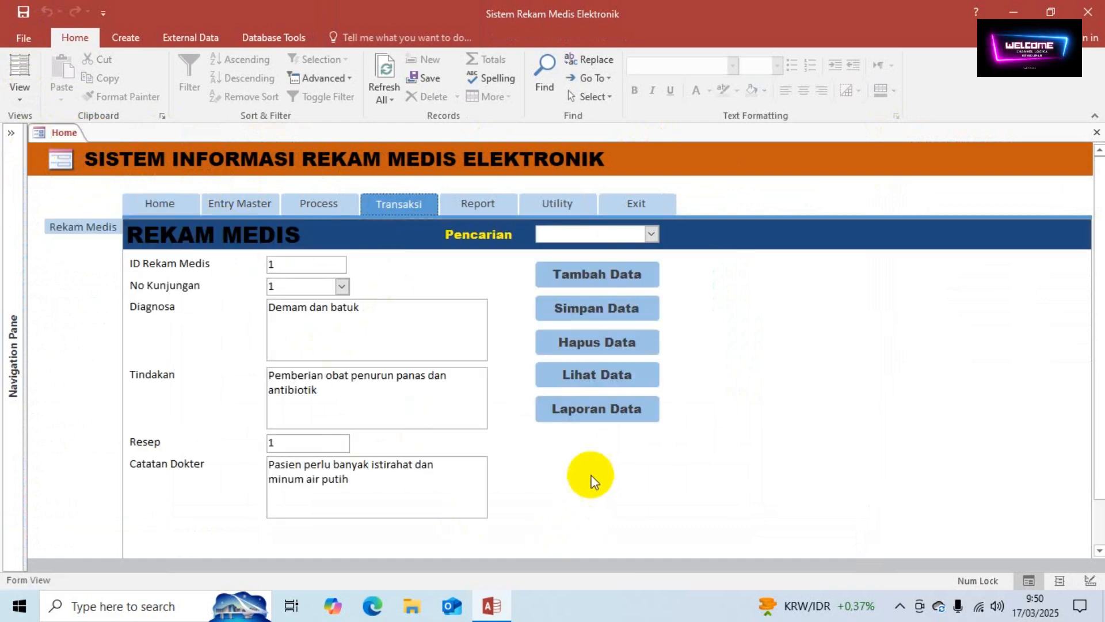
Test the Lihat Data and Laporan Data buttons on the Rekam Medis page, closing each object they open
click(592, 380)
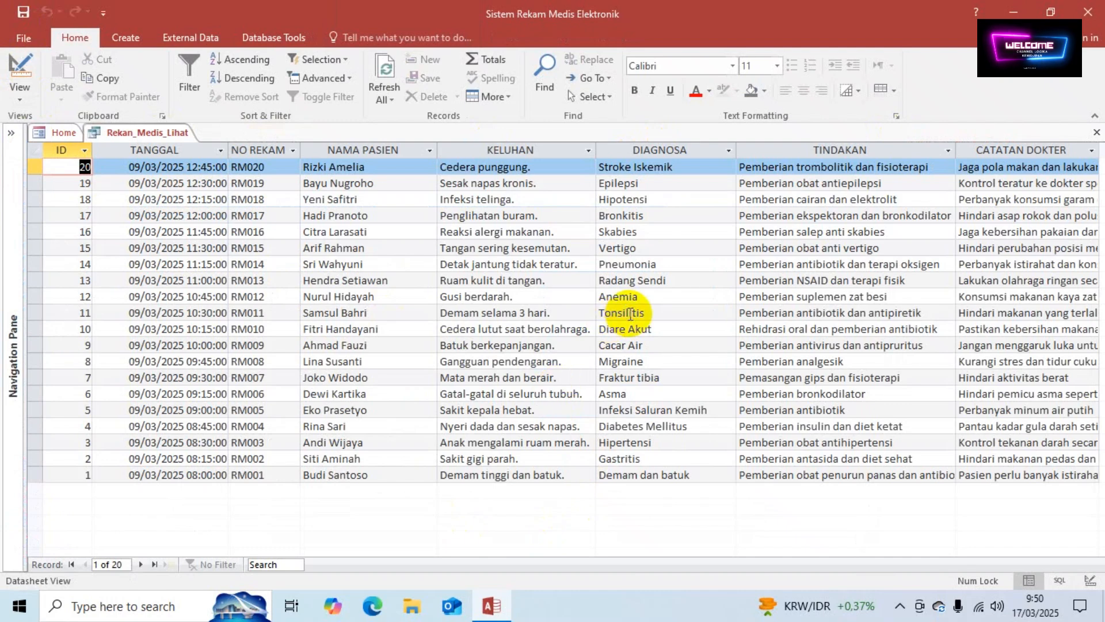
click(1097, 132)
click(603, 414)
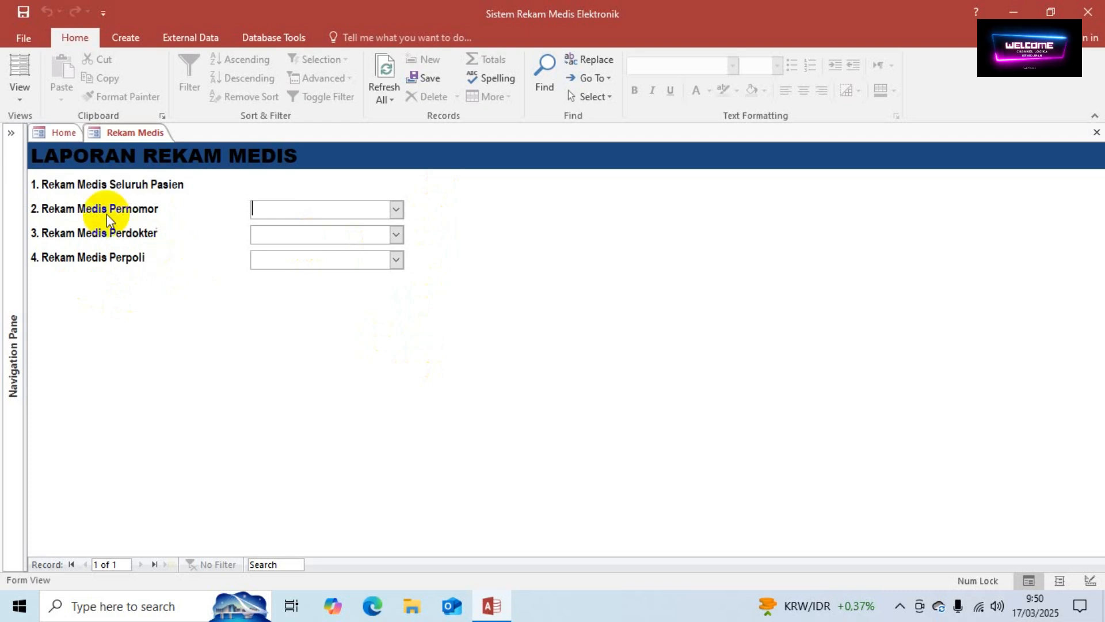
click(1097, 133)
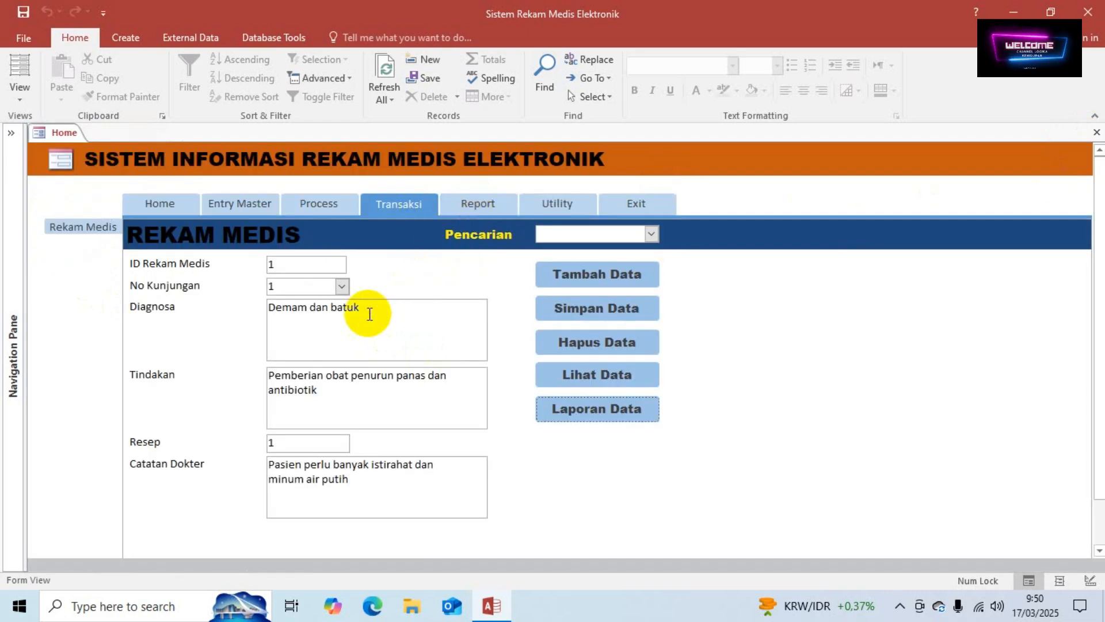
click(603, 415)
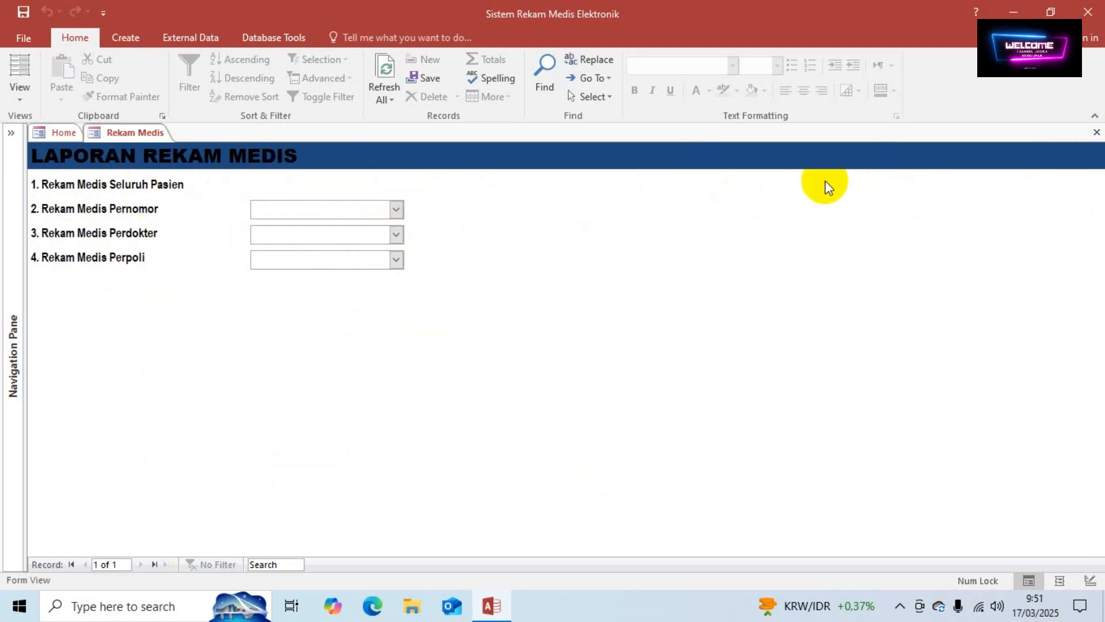
click(1096, 132)
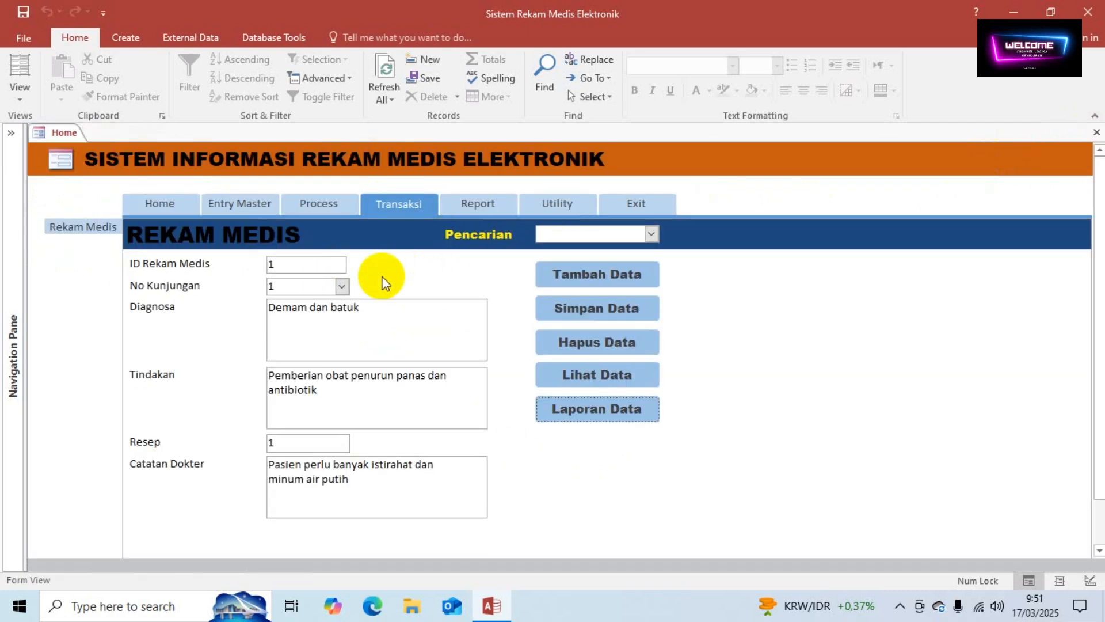